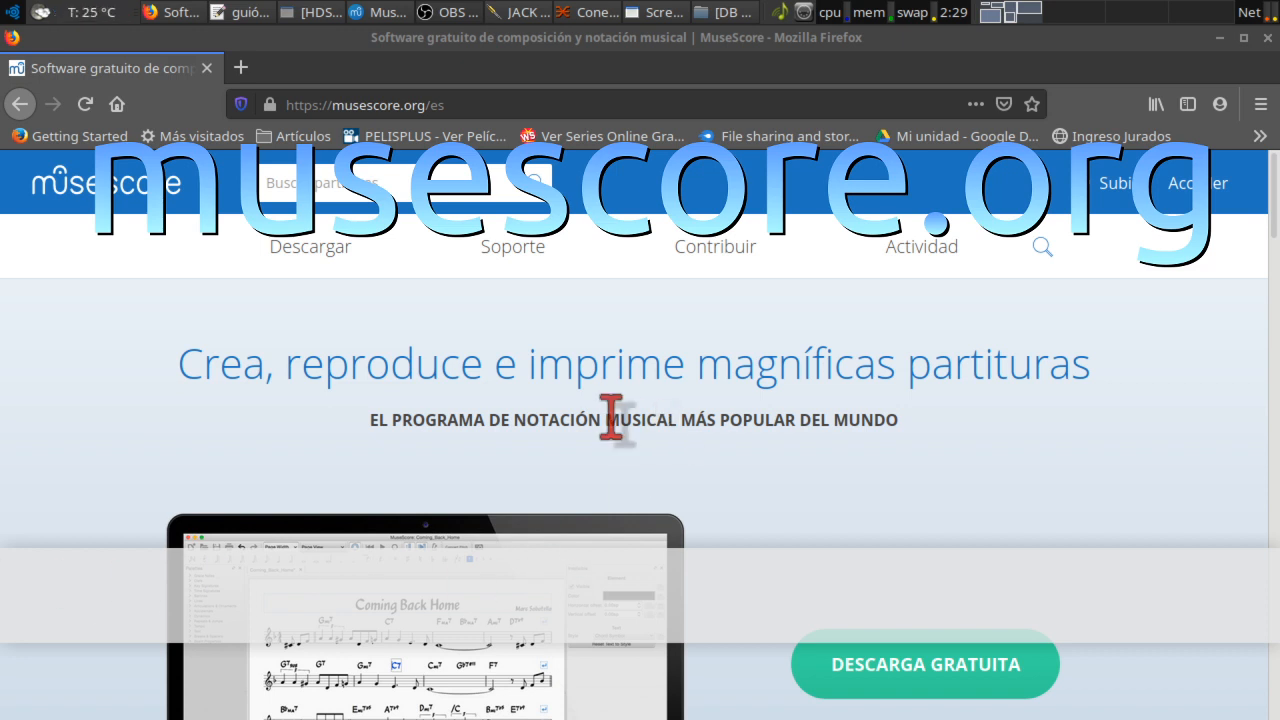
# Step: Browse up and down the musescore.org/es page, then return to the My_First_Score window
pyautogui.scroll(-5, 714, 457)
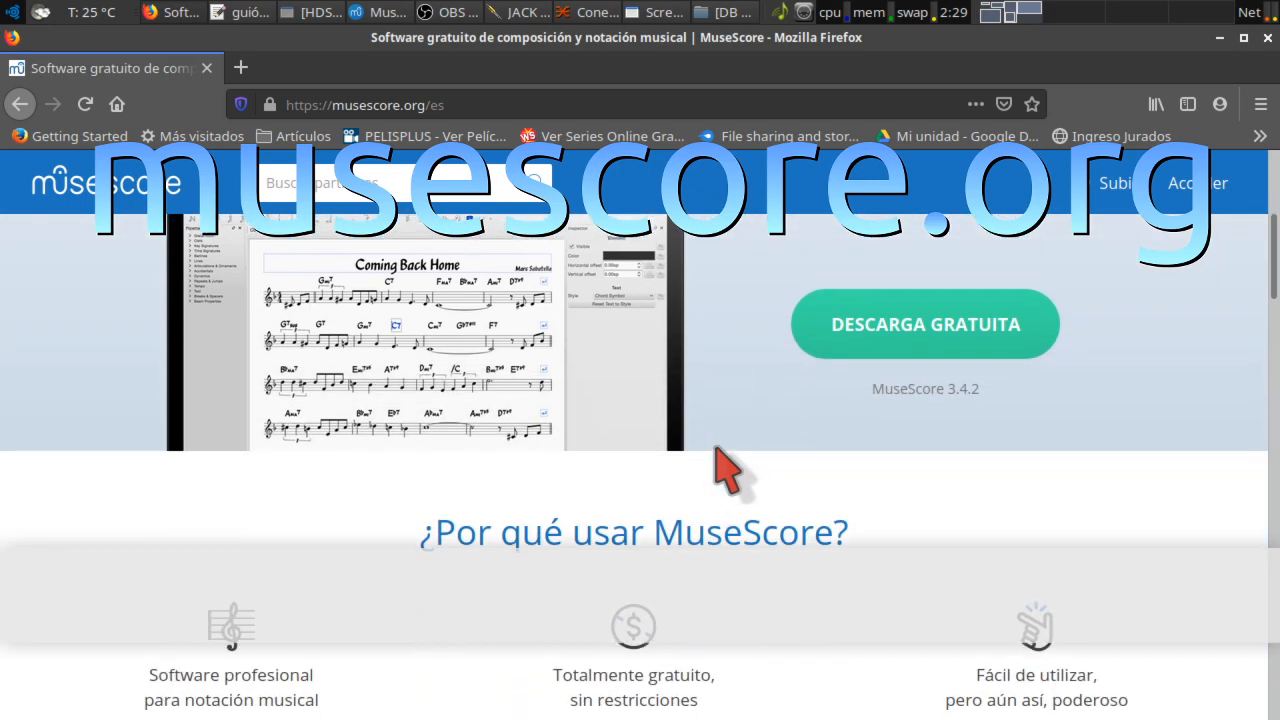
pyautogui.scroll(-7, 728, 470)
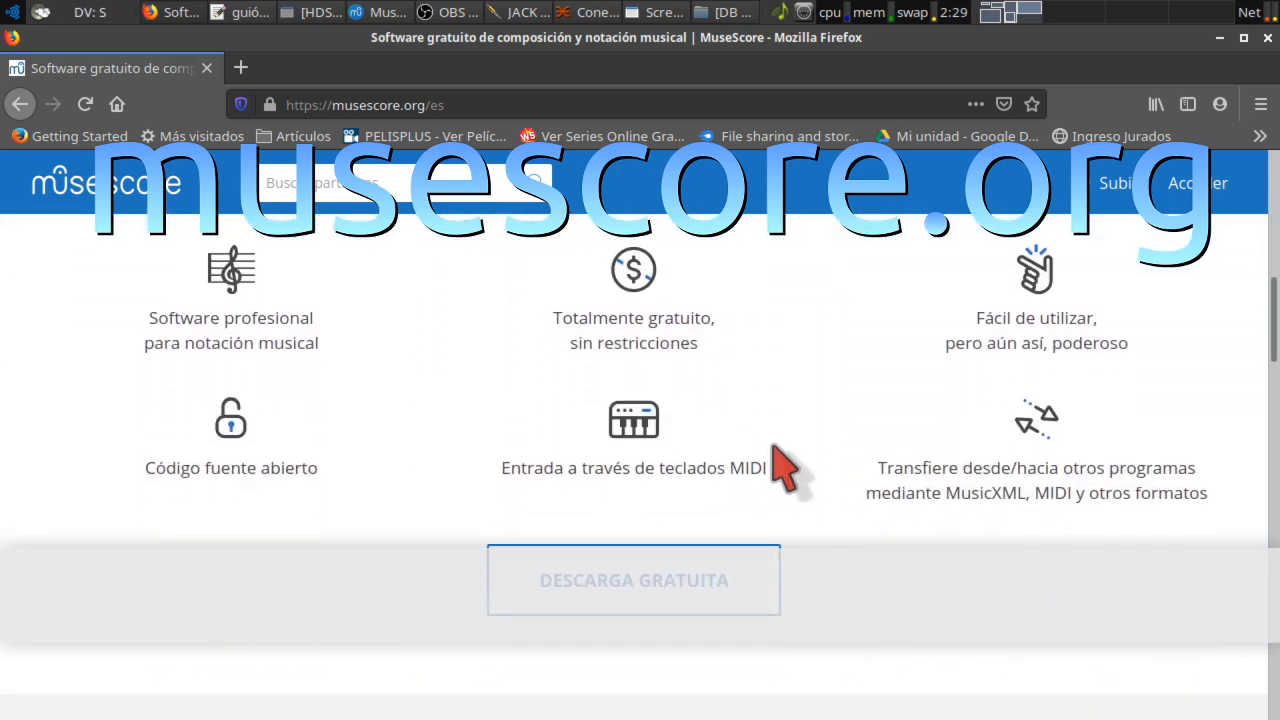
pyautogui.scroll(-8, 785, 470)
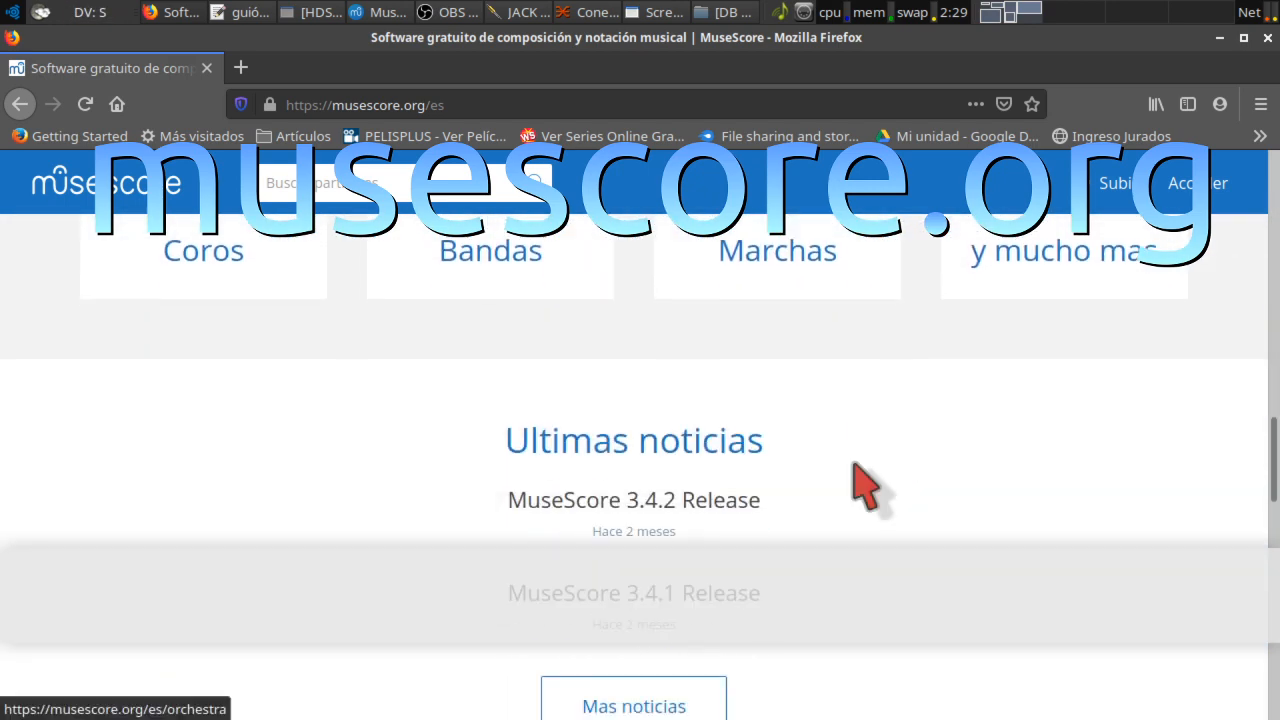
pyautogui.scroll(-10, 858, 490)
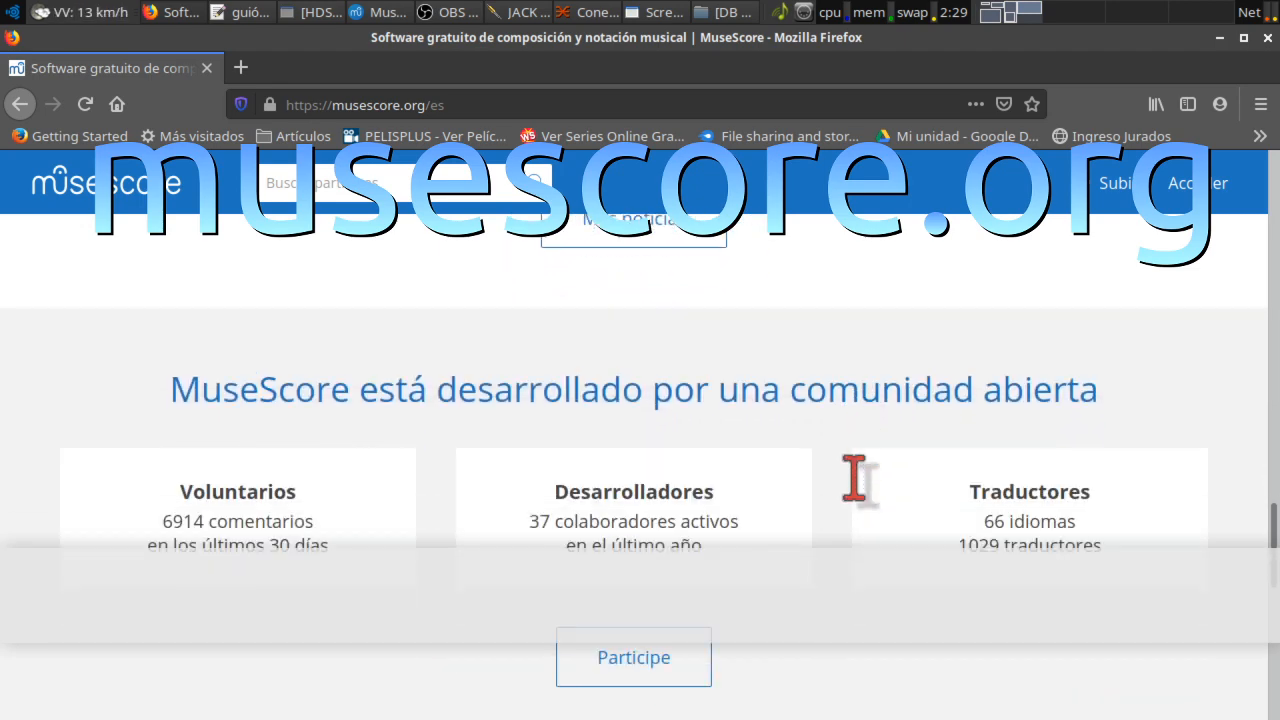
pyautogui.scroll(-5, 857, 491)
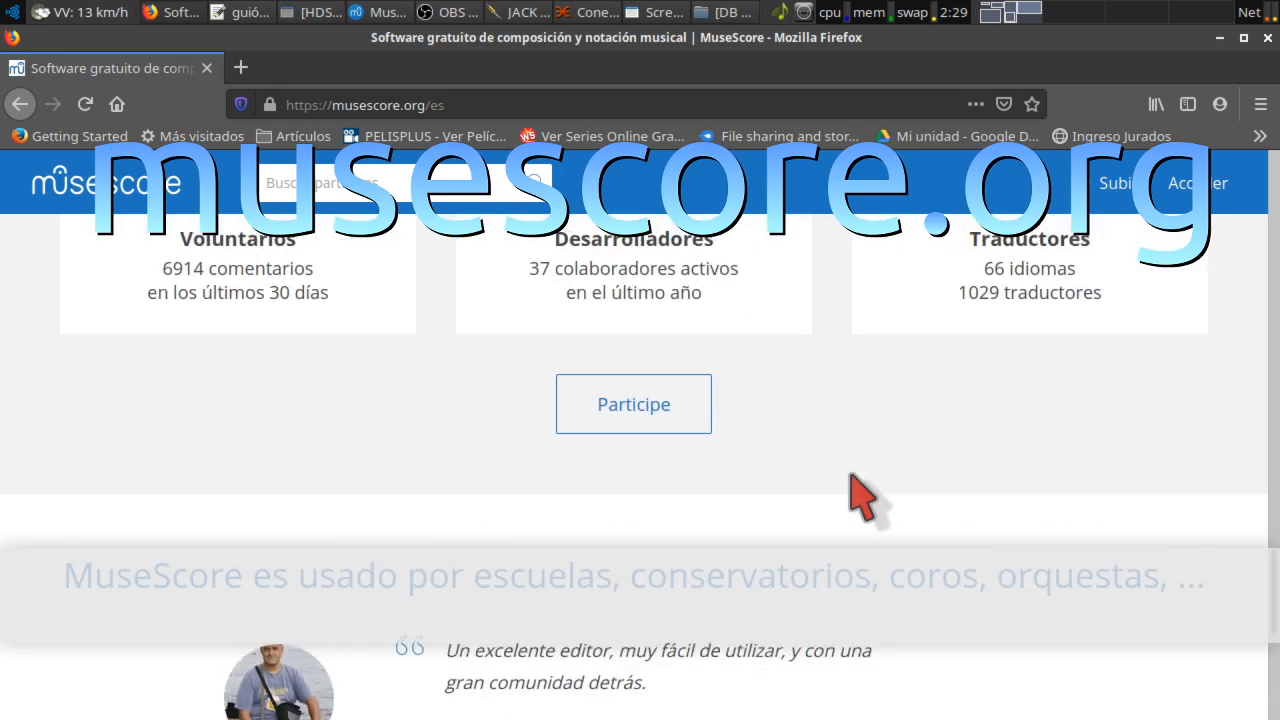
pyautogui.scroll(1, 852, 476)
pyautogui.scroll(-2, 852, 476)
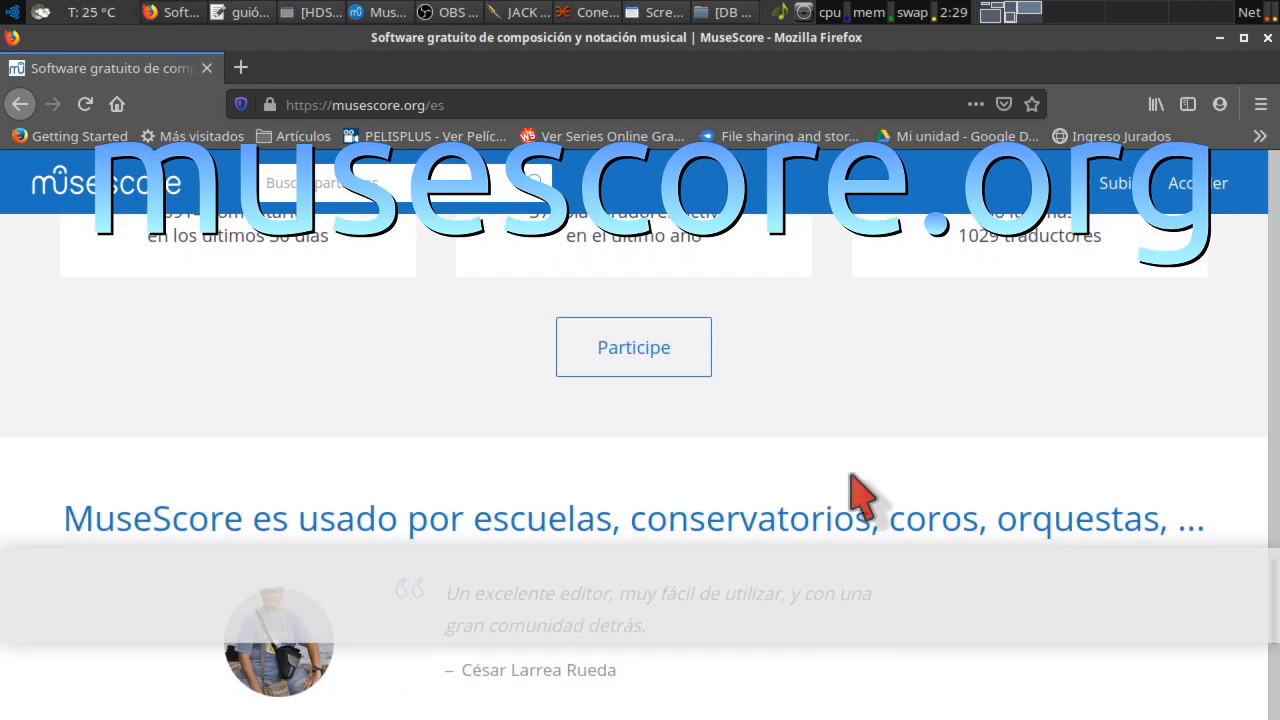
pyautogui.scroll(1, 852, 476)
pyautogui.scroll(20, 858, 495)
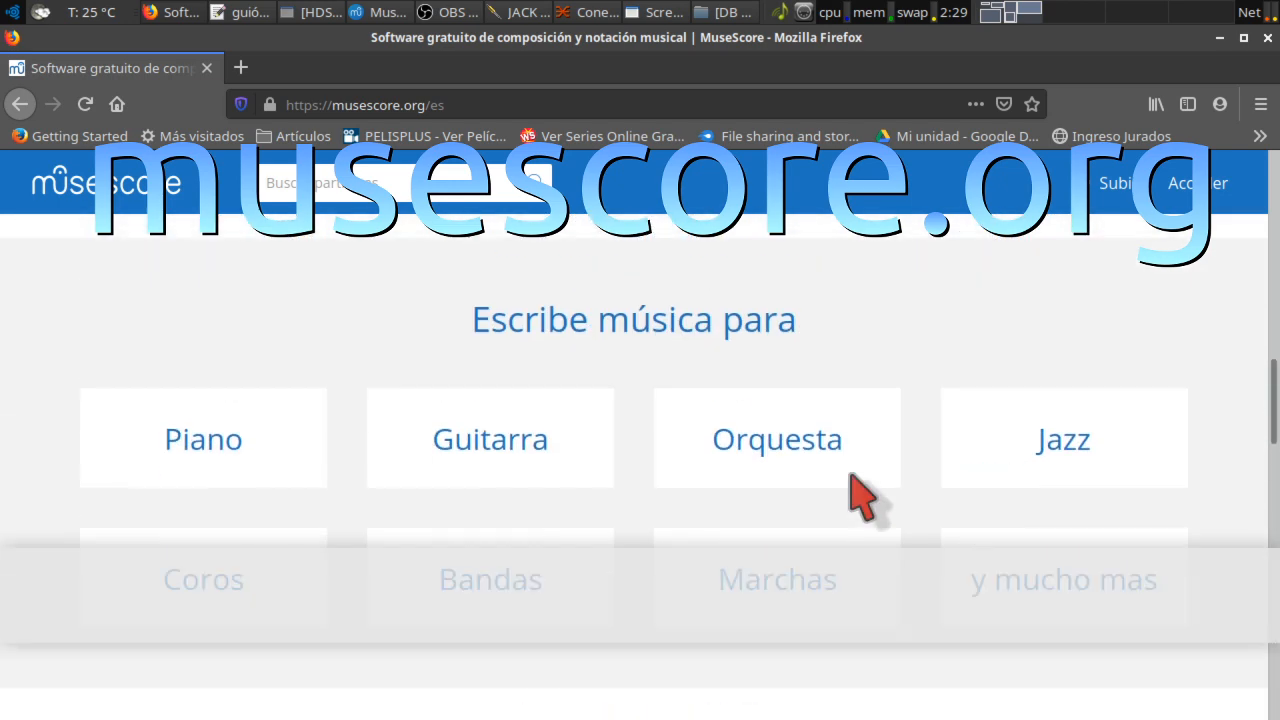
pyautogui.scroll(5, 855, 490)
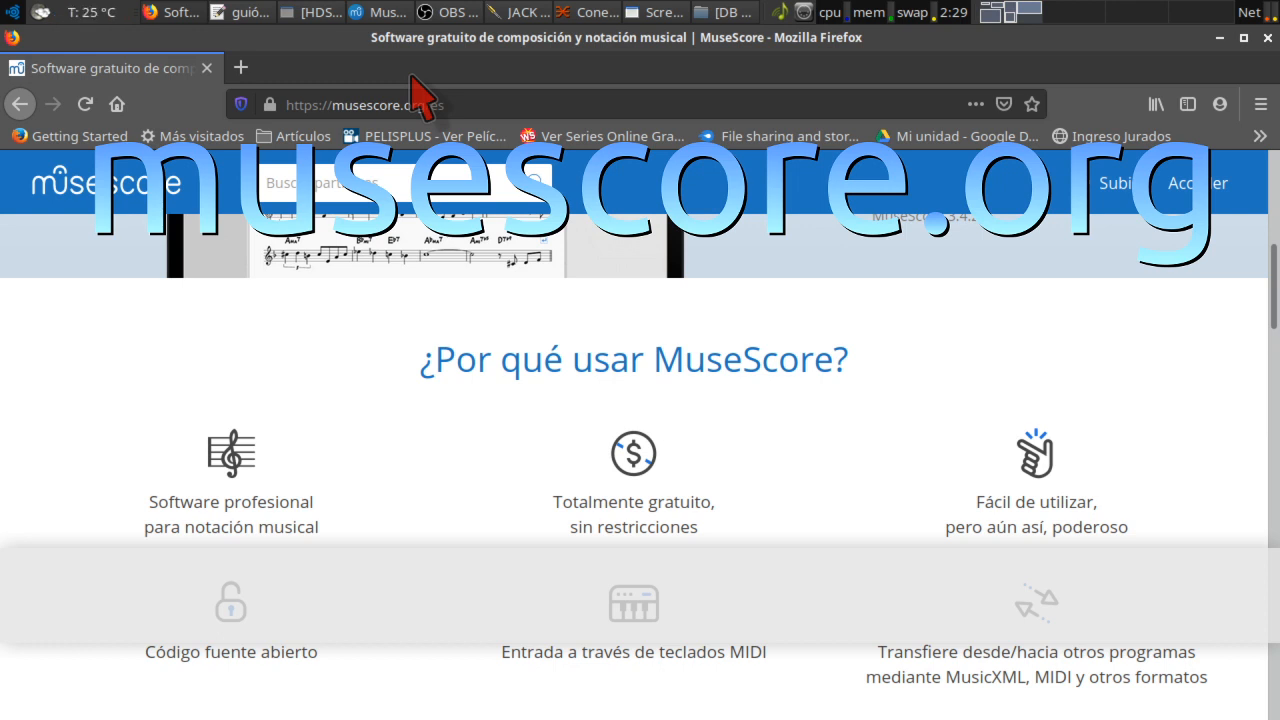
pyautogui.click(385, 14)
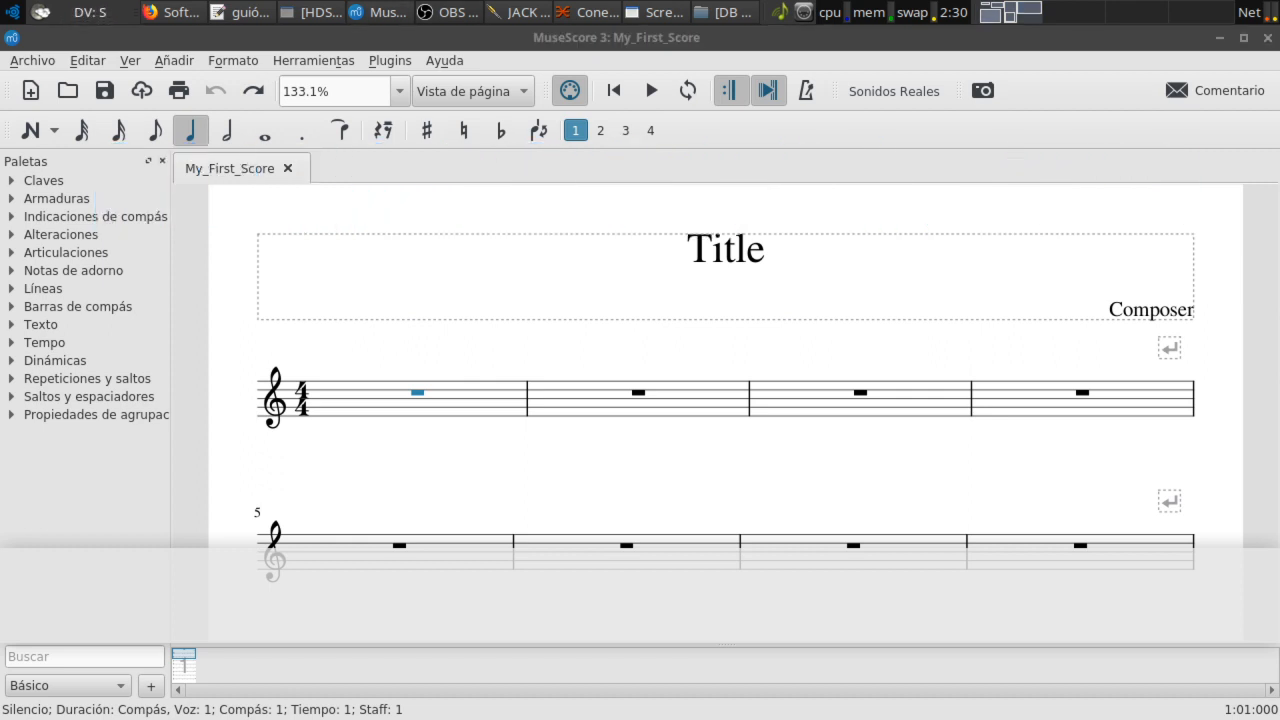
pyautogui.click(587, 45)
# Step: Toggle note input mode on, off and back on, leaving the cursor at measure 1
pyautogui.press('n')
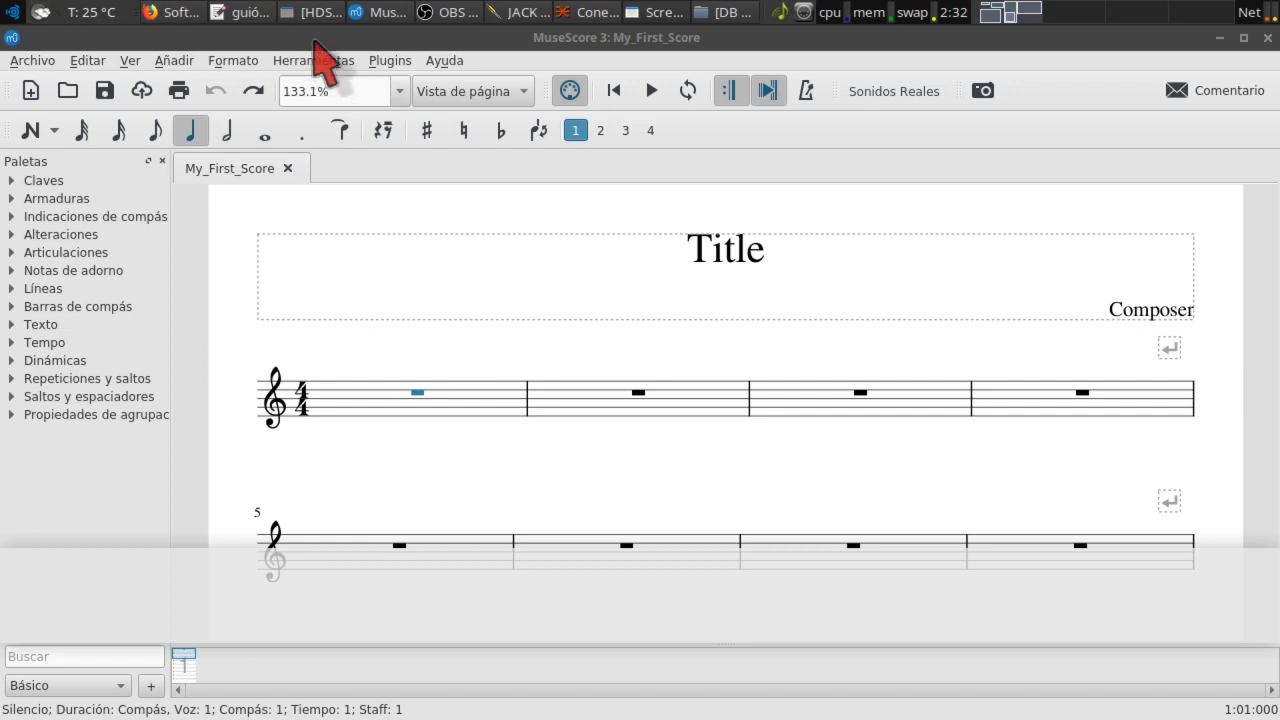
pyautogui.press('n')
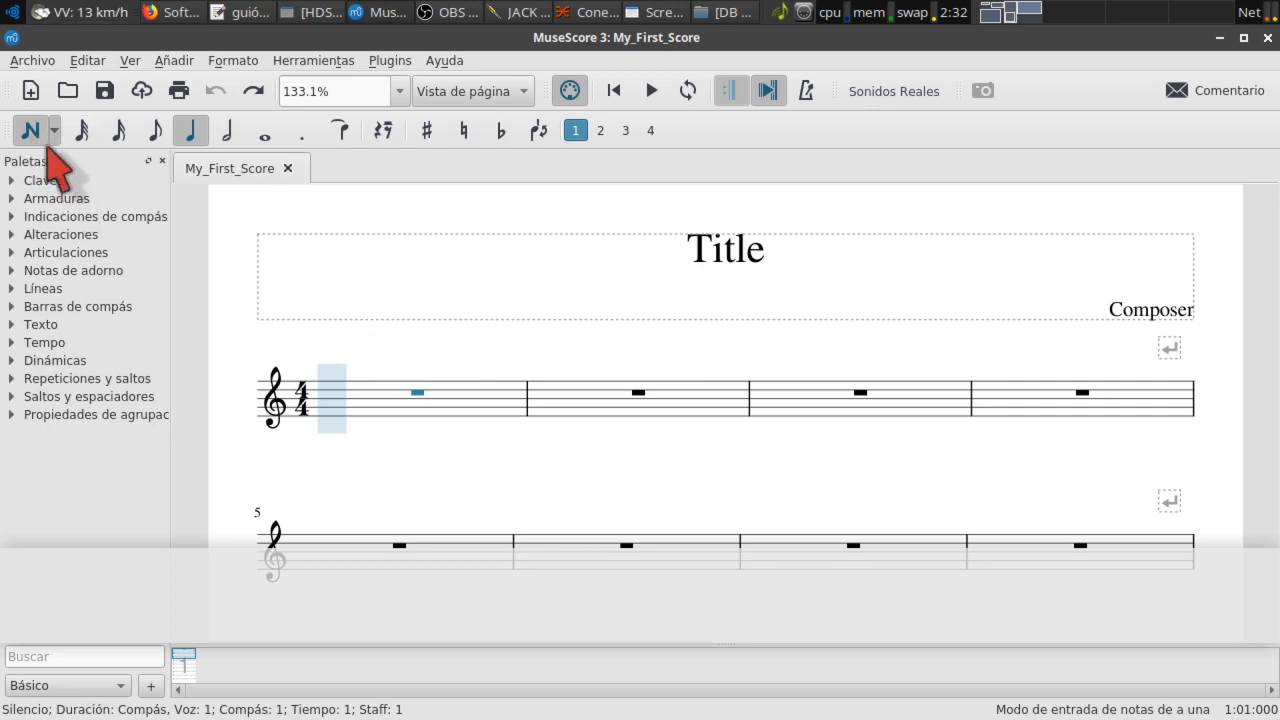
pyautogui.press('n')
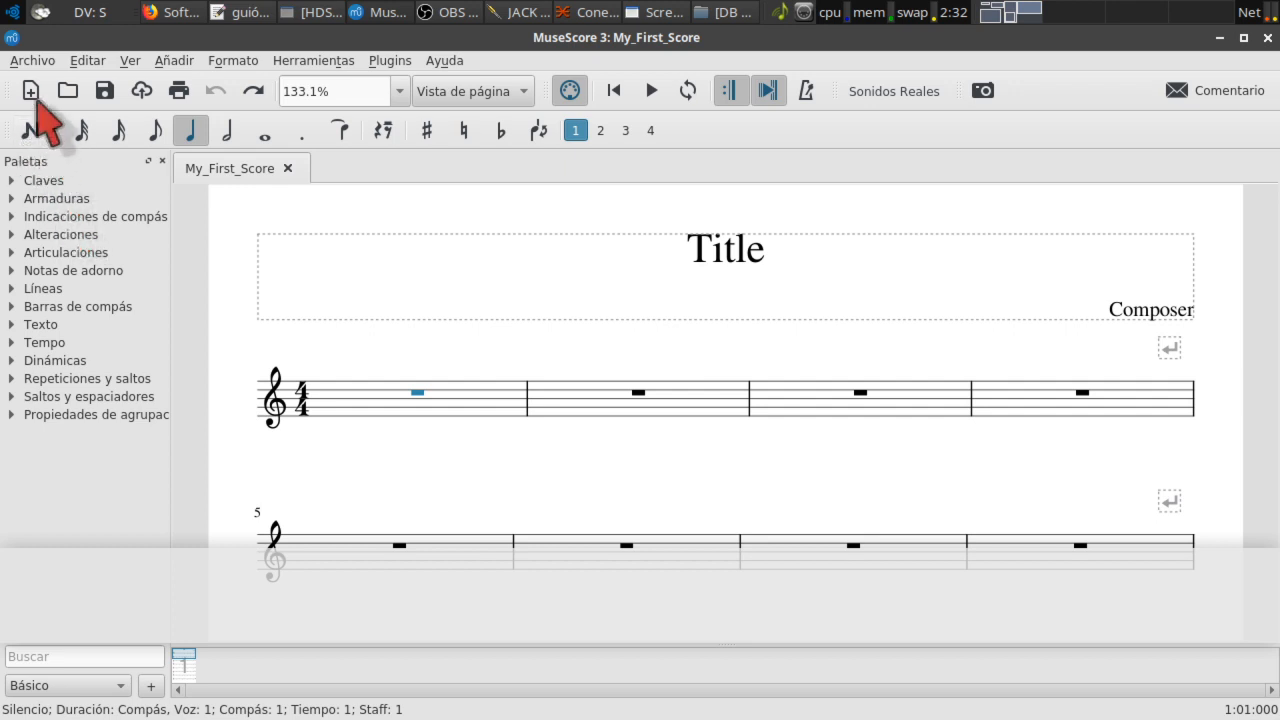
pyautogui.press('n')
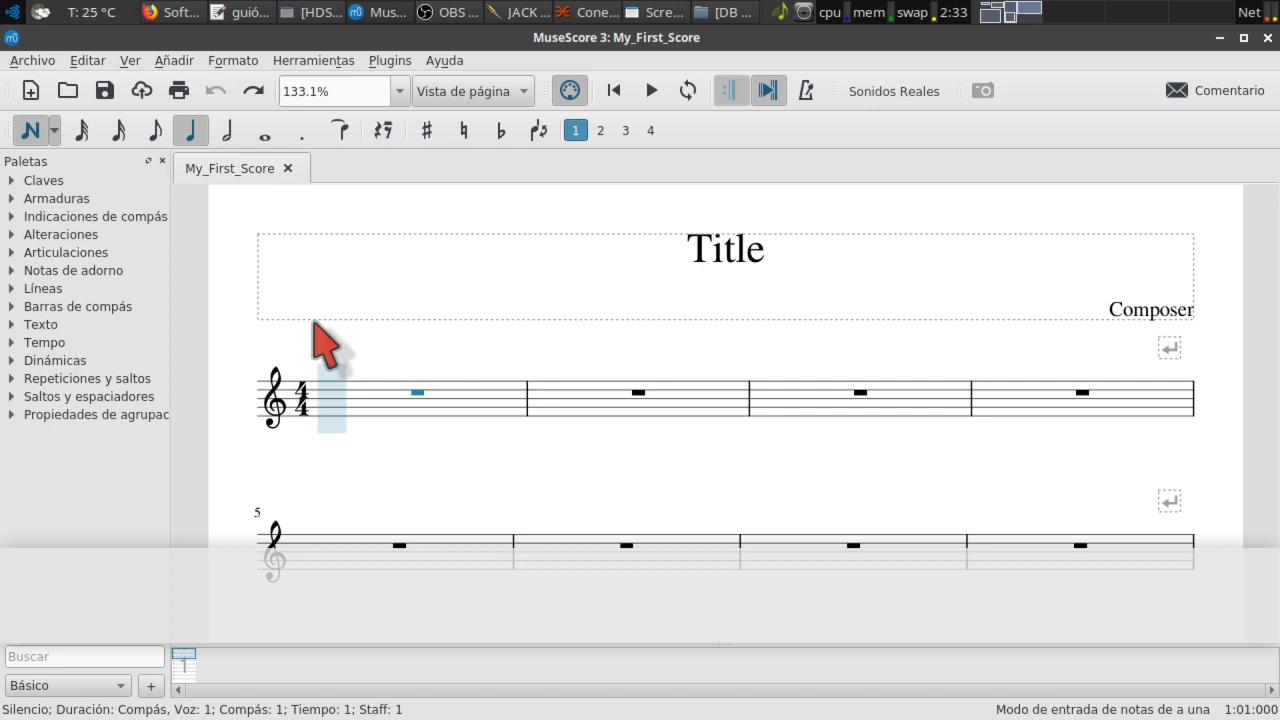
# Step: Settle on quarter-note duration and enter A4 quarter notes at the start of measure 1
pyautogui.press('5')
pyautogui.press('4')
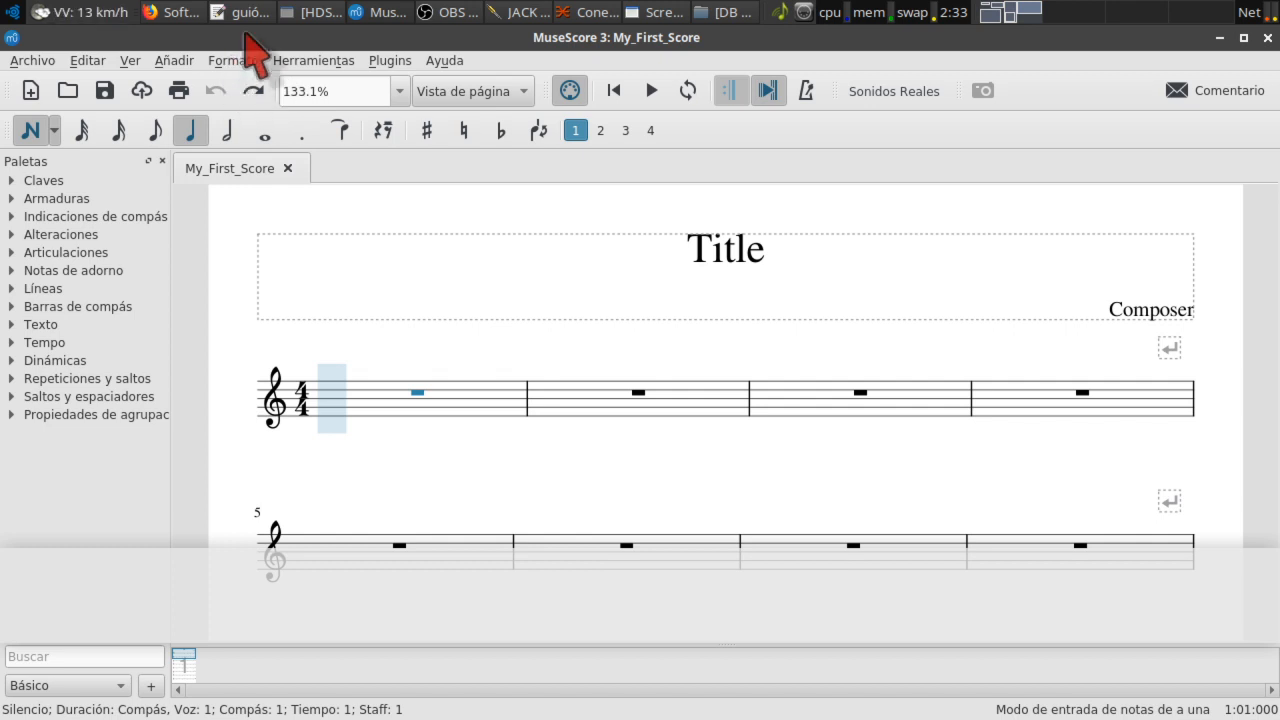
pyautogui.press('4')
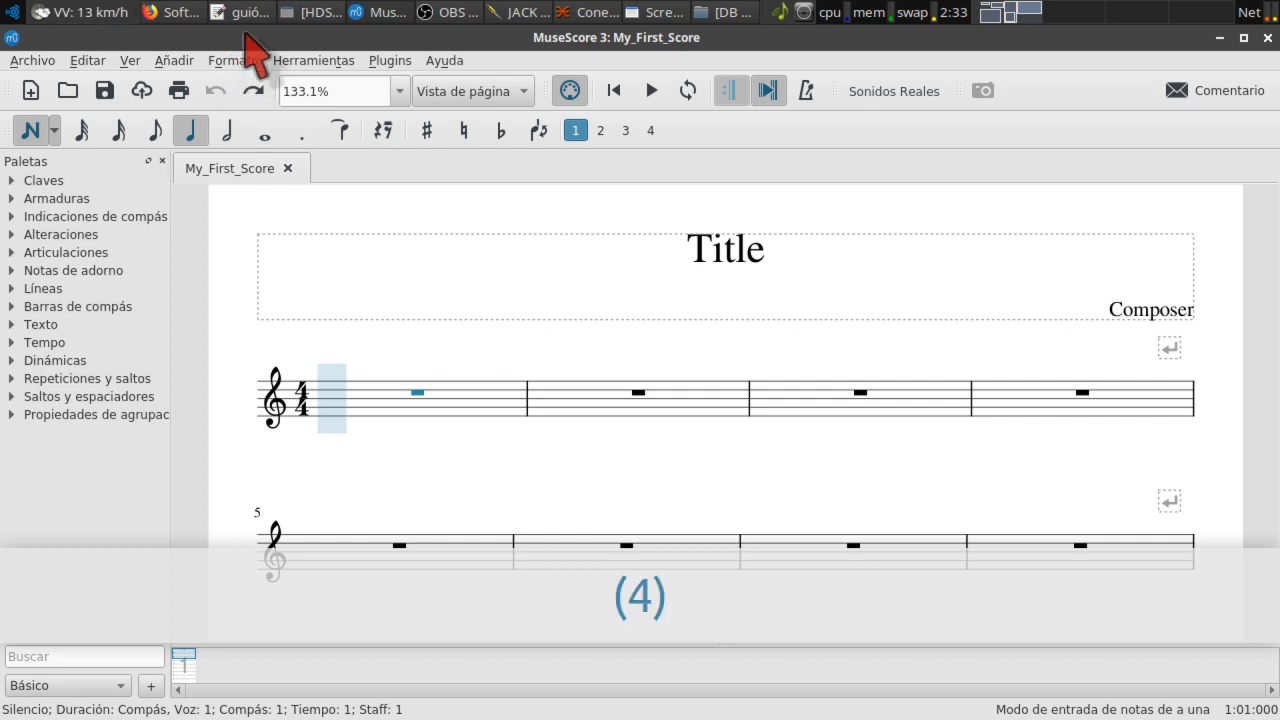
pyautogui.press('5')
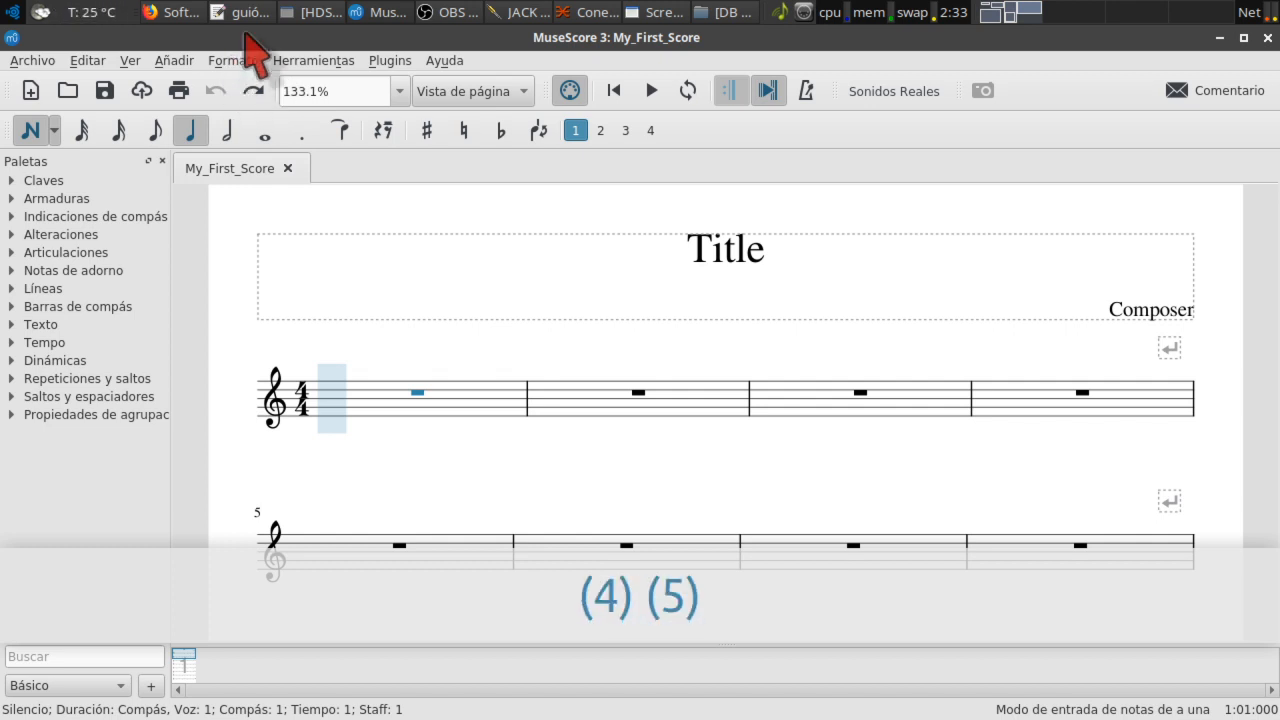
pyautogui.press('4')
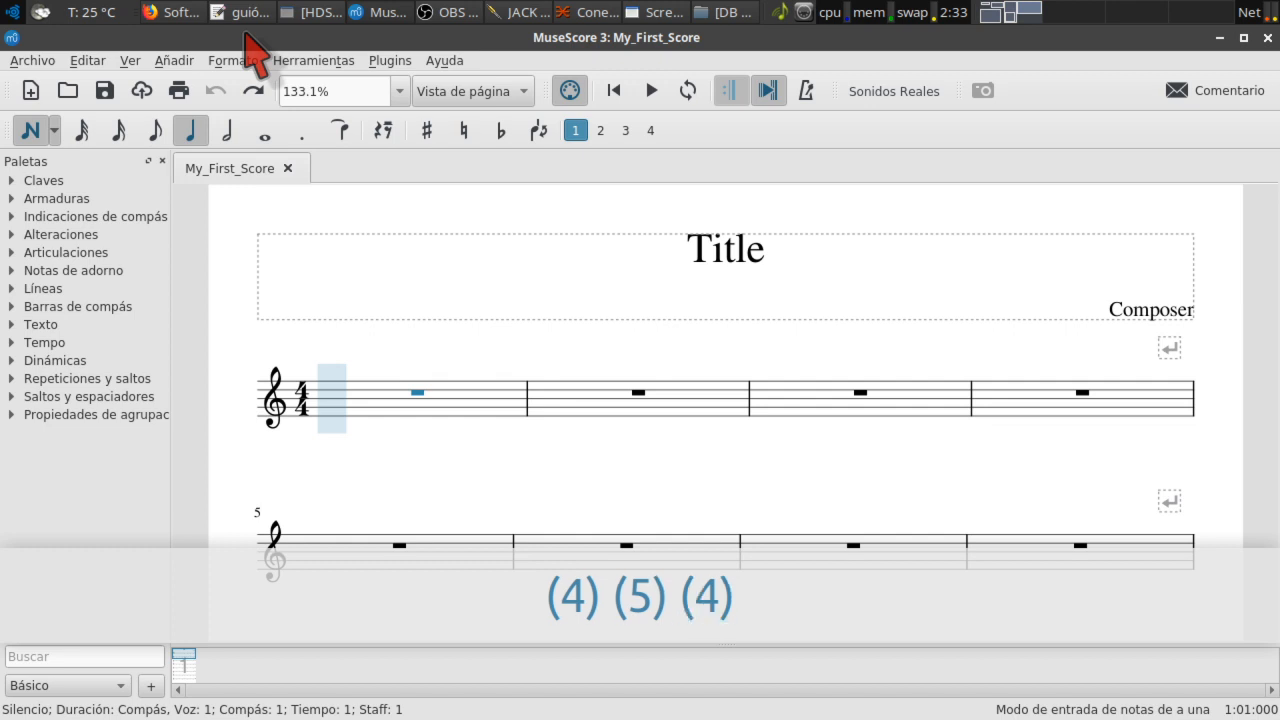
pyautogui.press('a')
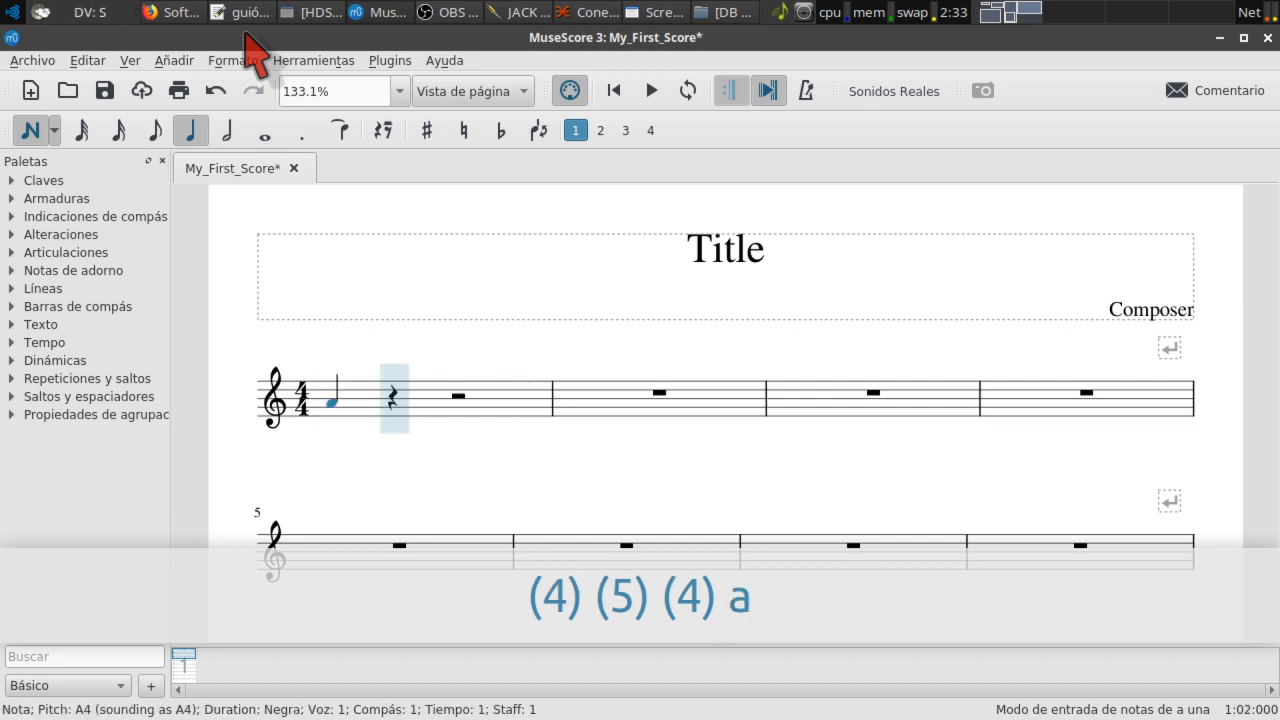
pyautogui.press('a')
pyautogui.press('4')
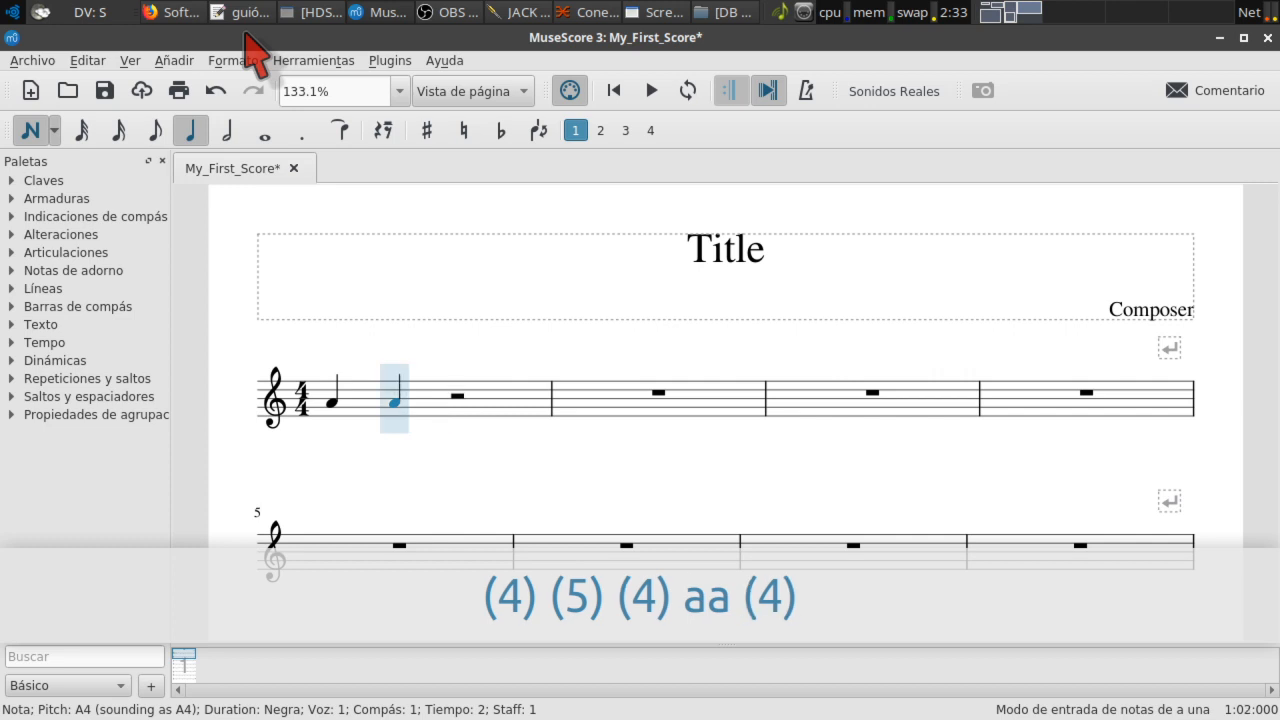
pyautogui.press('a')
pyautogui.press('4')
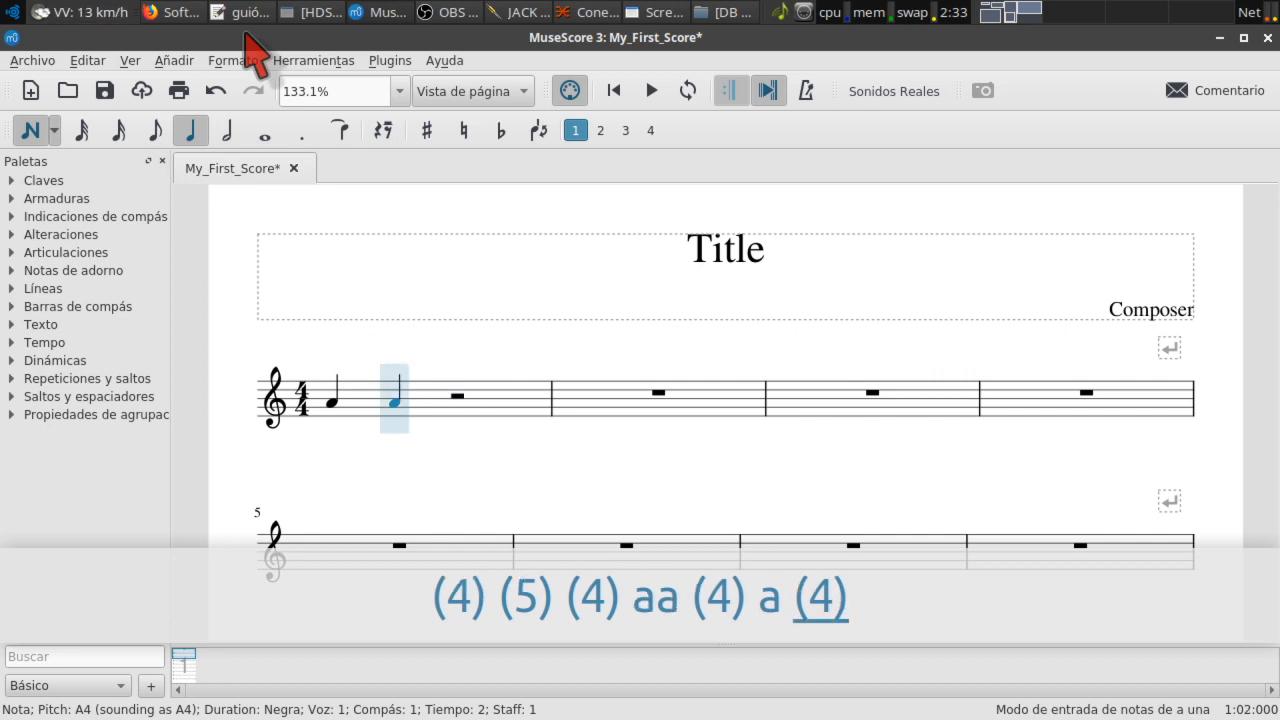
pyautogui.press('a')
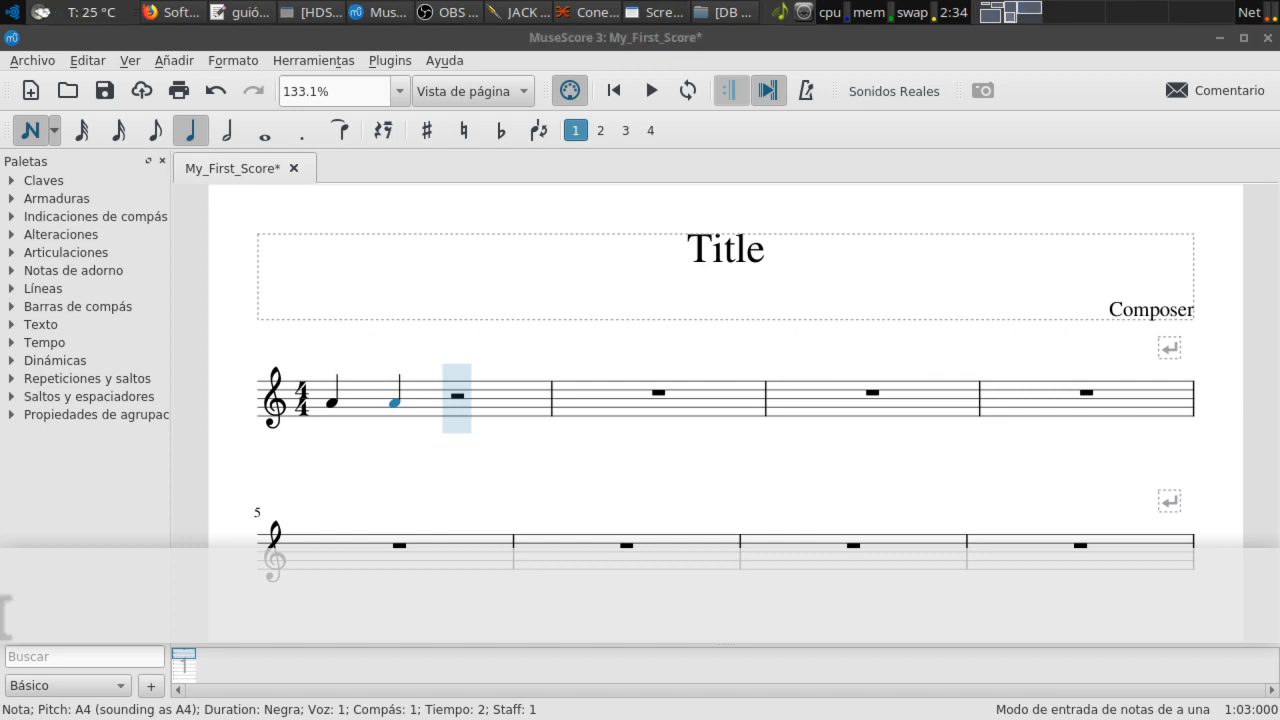
# Step: Rewrite measure 1's first two quarters as G4 and F♯4, then pick whole-note duration
pyautogui.click(550, 38)
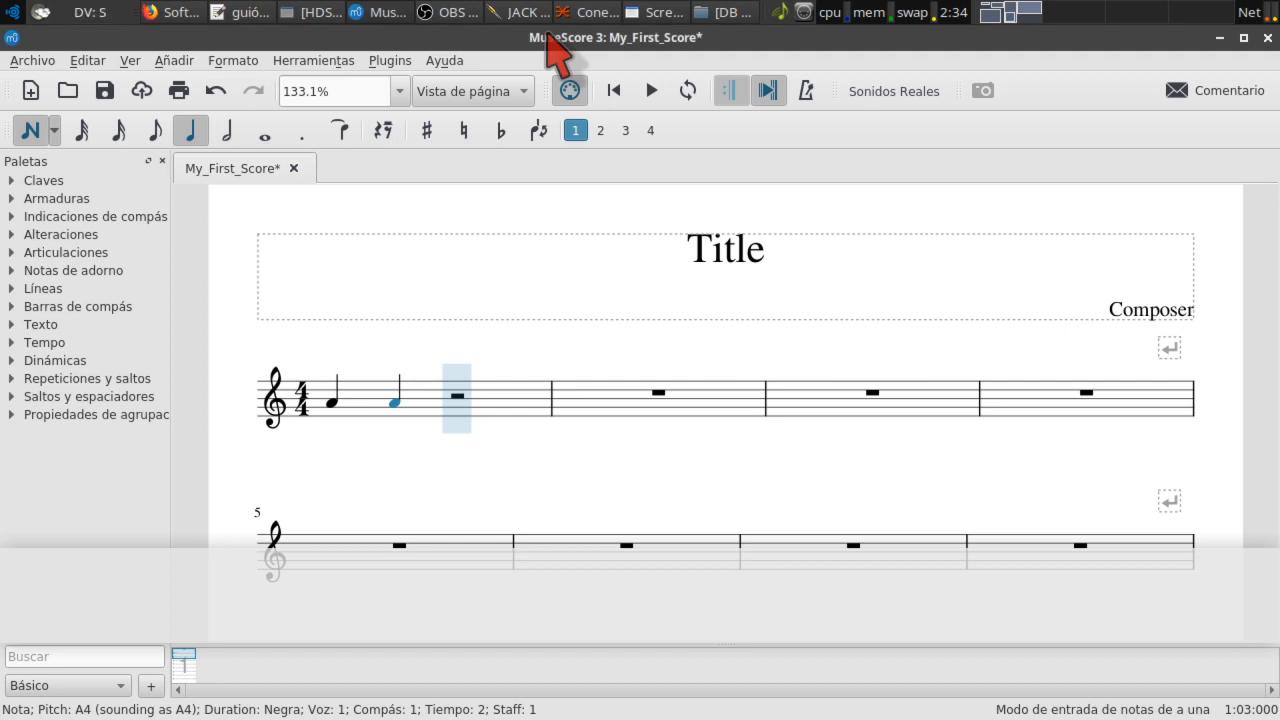
pyautogui.press('Escape')
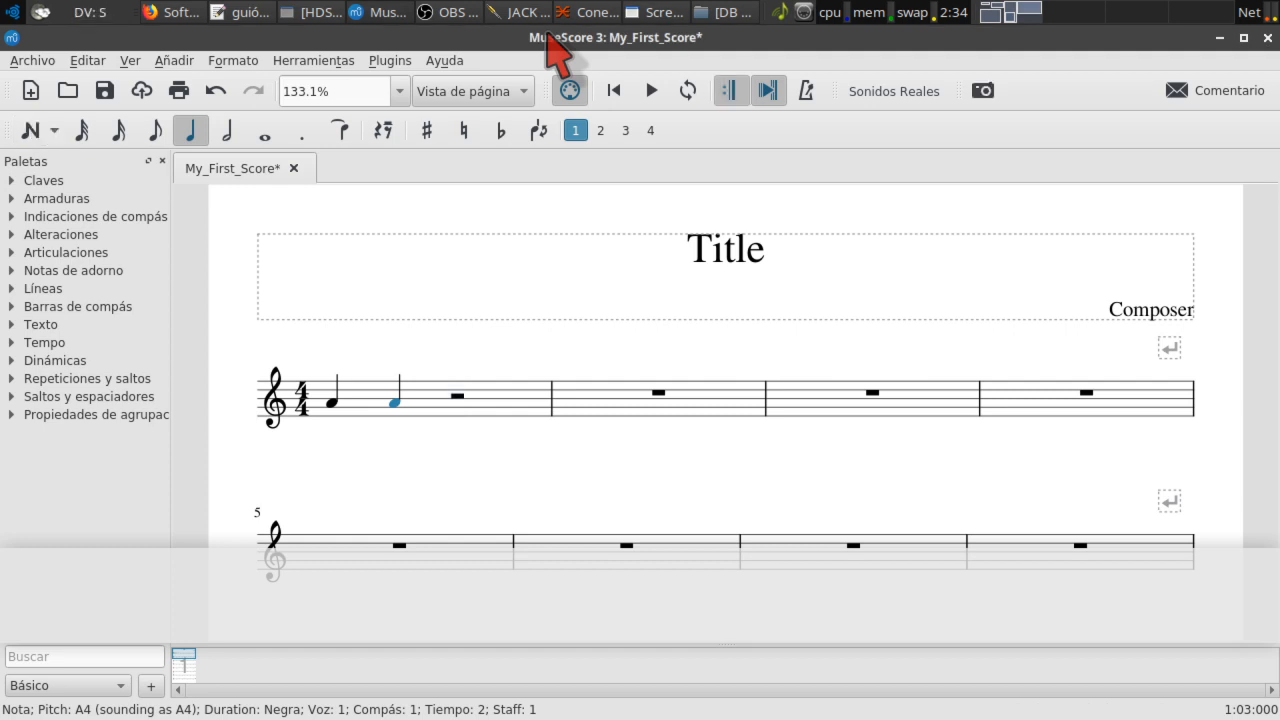
pyautogui.press('n')
pyautogui.press('Left')
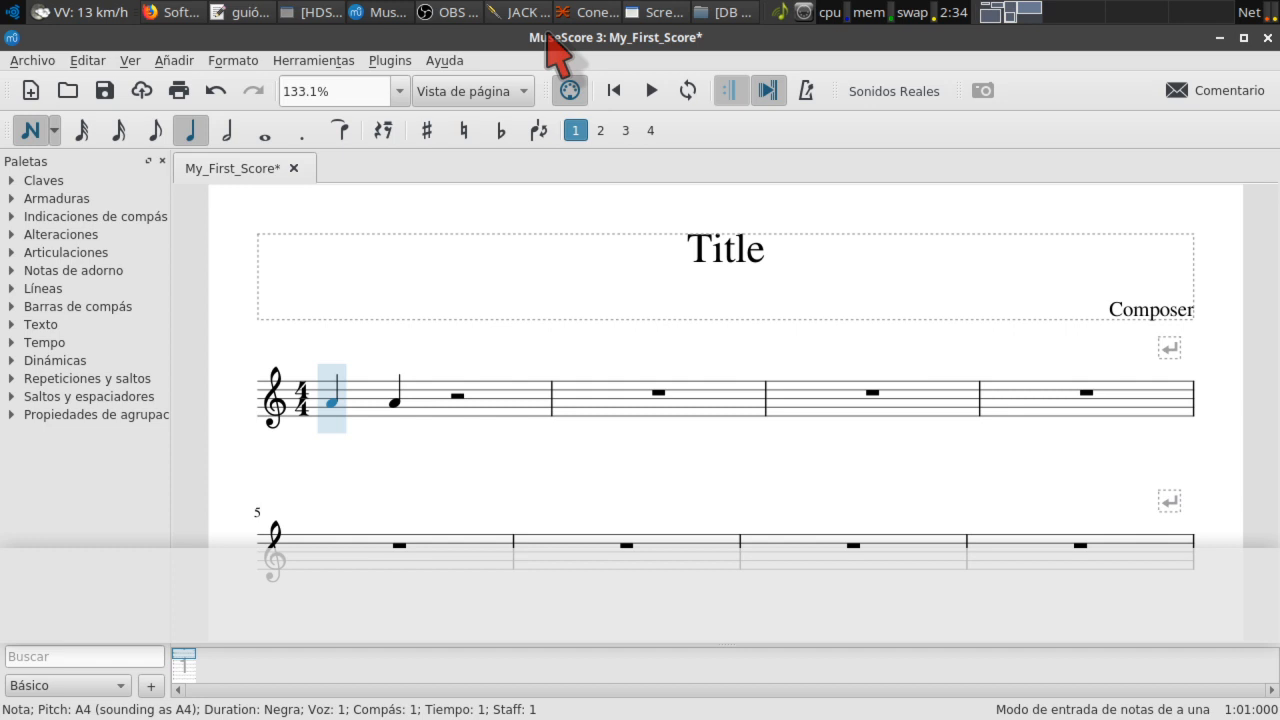
pyautogui.press('g')
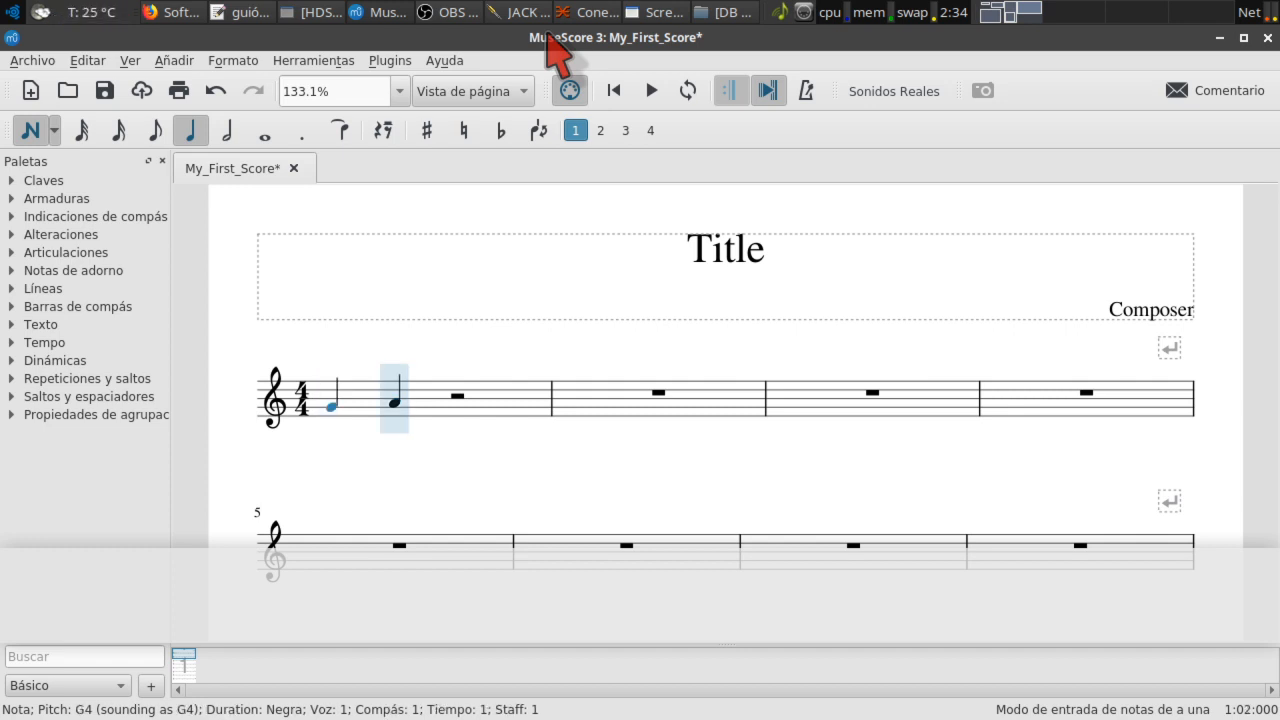
pyautogui.press('g')
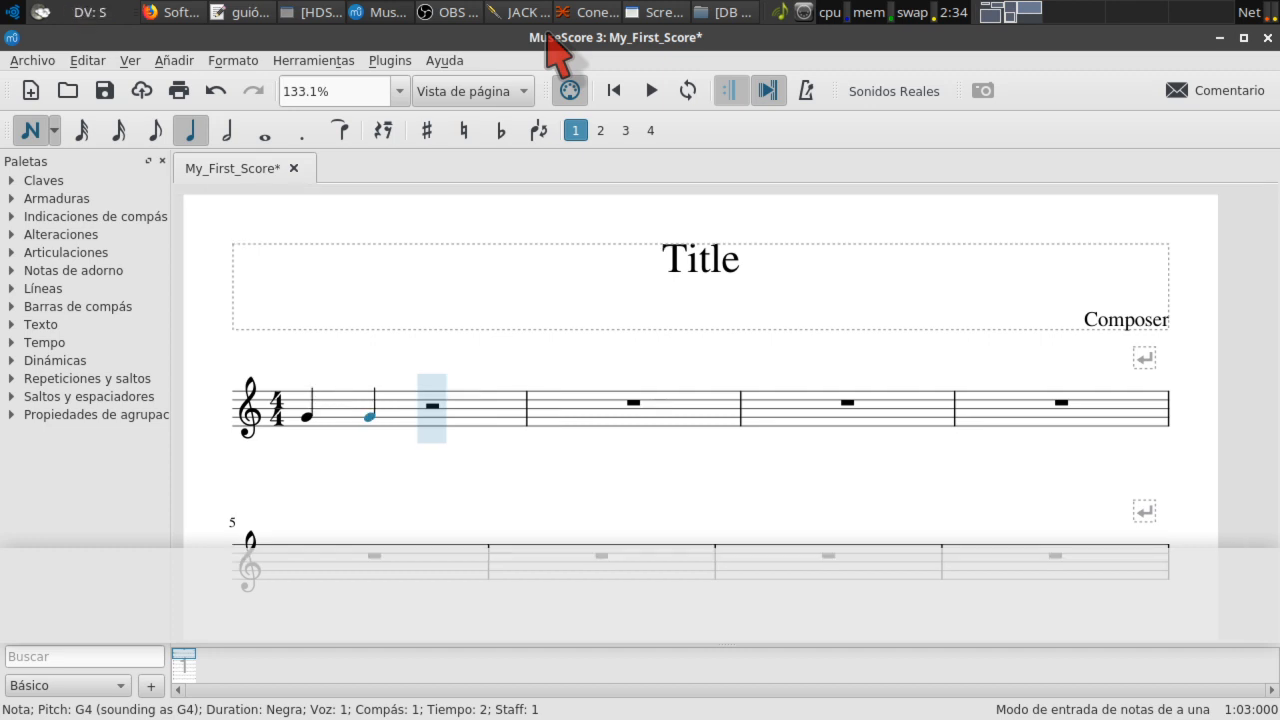
pyautogui.press('Down')
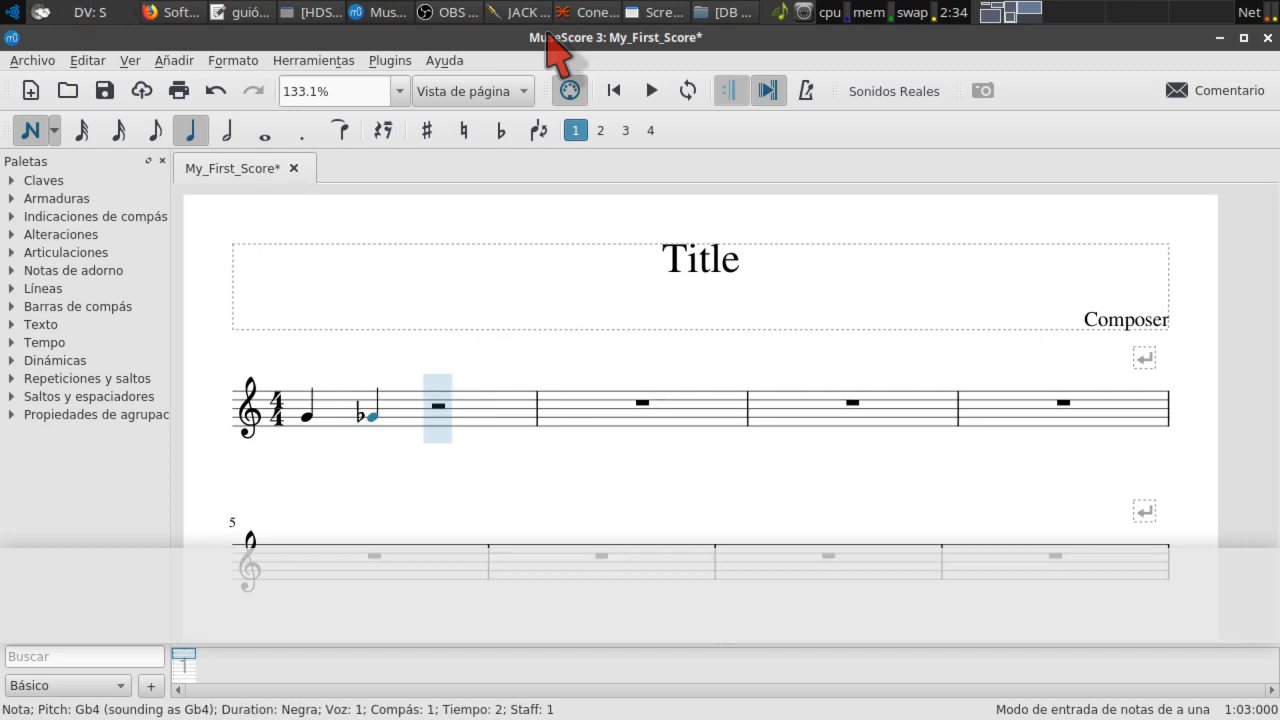
pyautogui.press('Down')
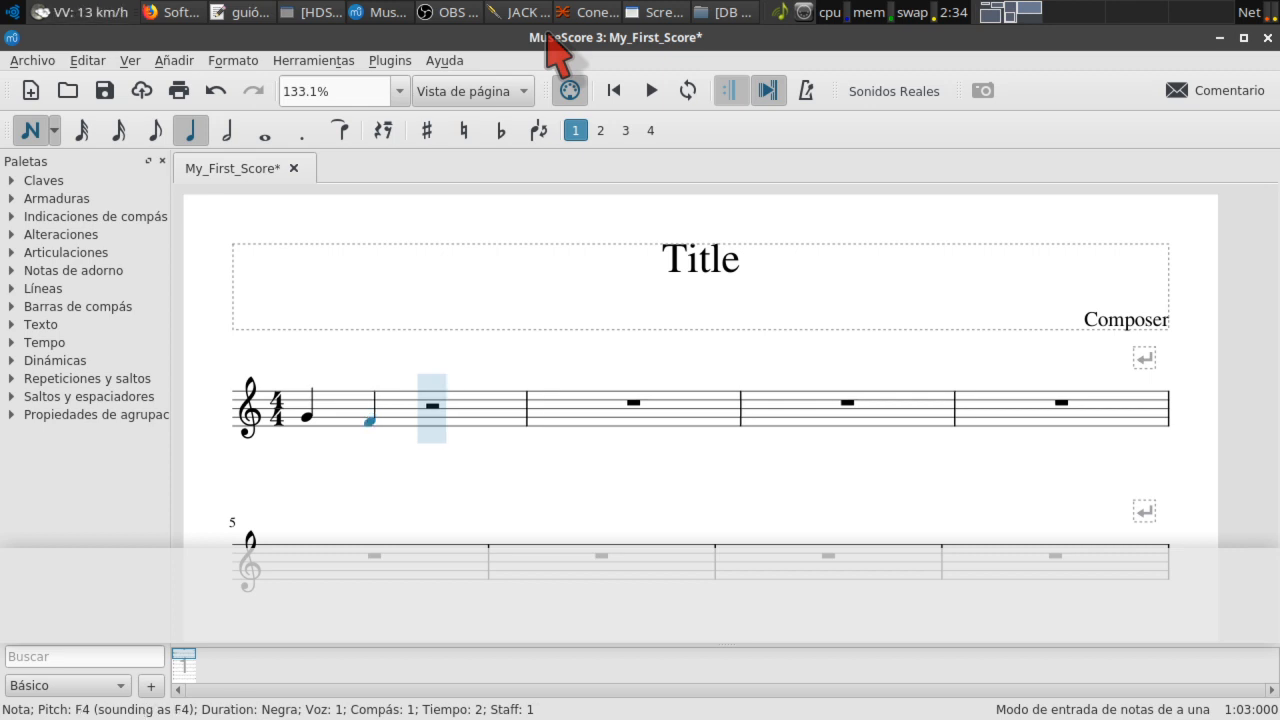
pyautogui.press('Up')
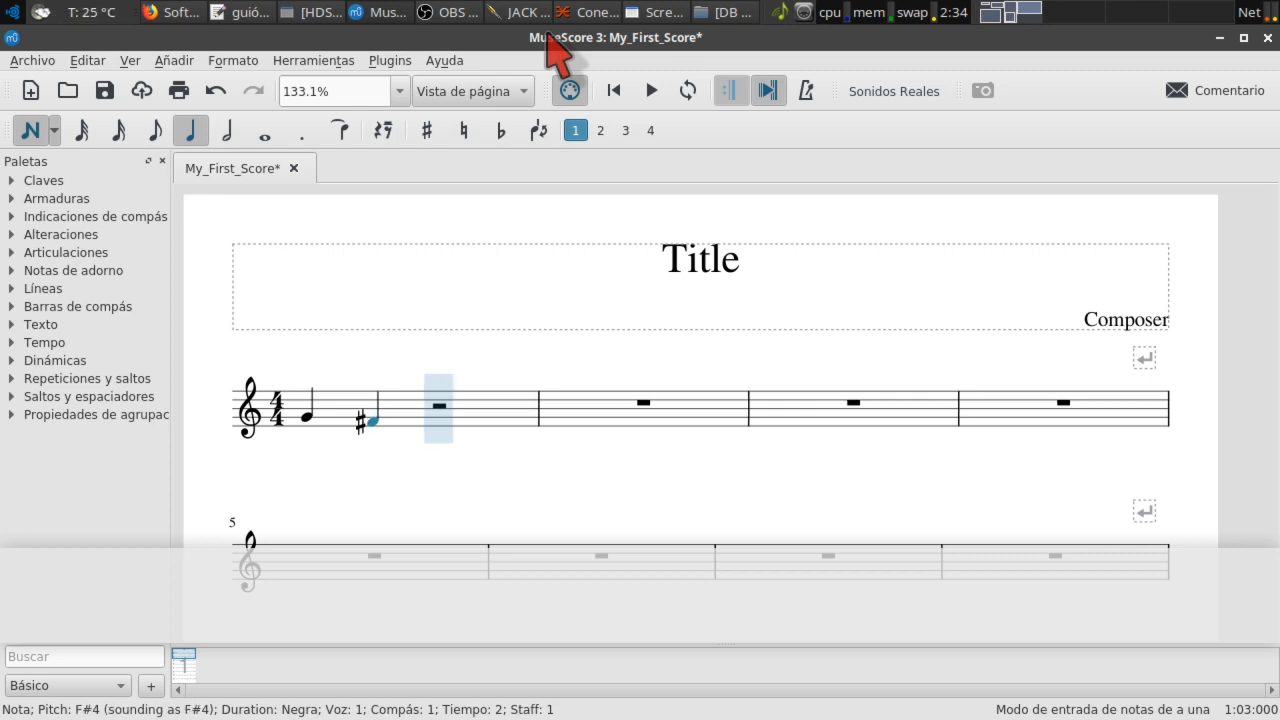
pyautogui.press('7')
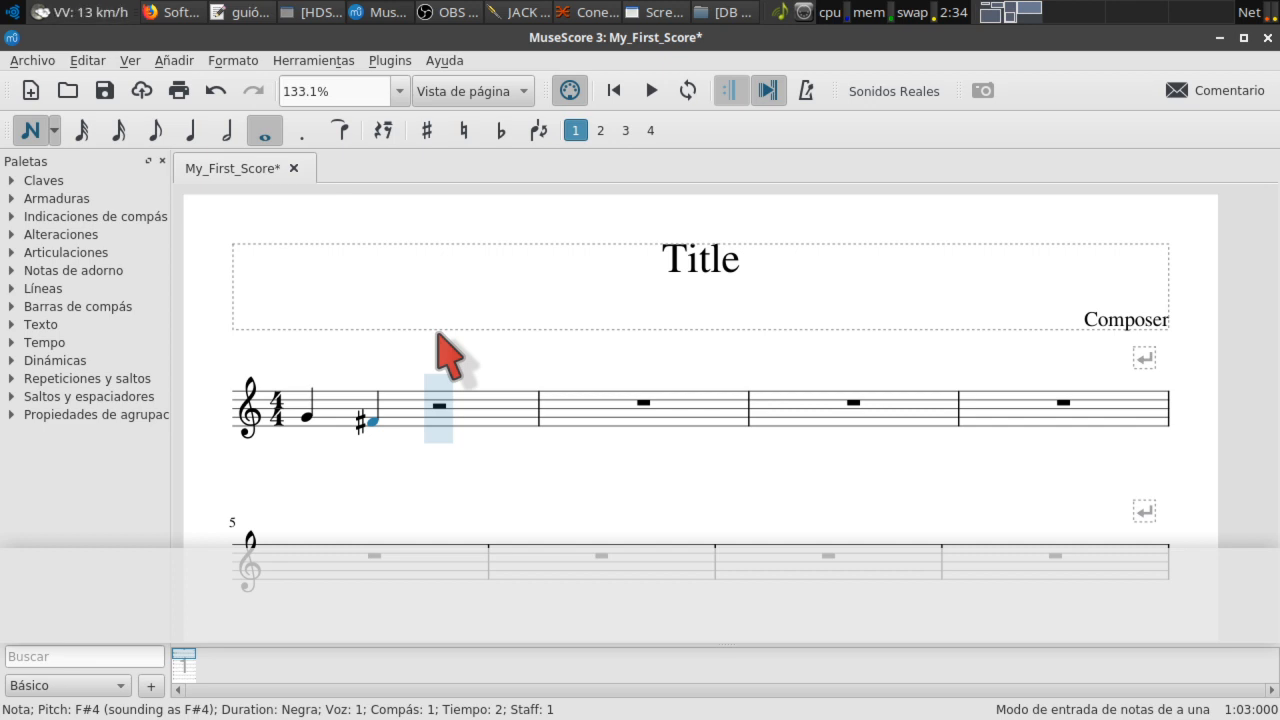
# Step: Undo the recent note edits and delete the first two notes of measure 1
pyautogui.hotkey('ctrl', 'z')
pyautogui.hotkey('ctrl', 'z')
pyautogui.hotkey('ctrl', 'z')
pyautogui.hotkey('ctrl', 'z')
pyautogui.hotkey('ctrl', 'z')
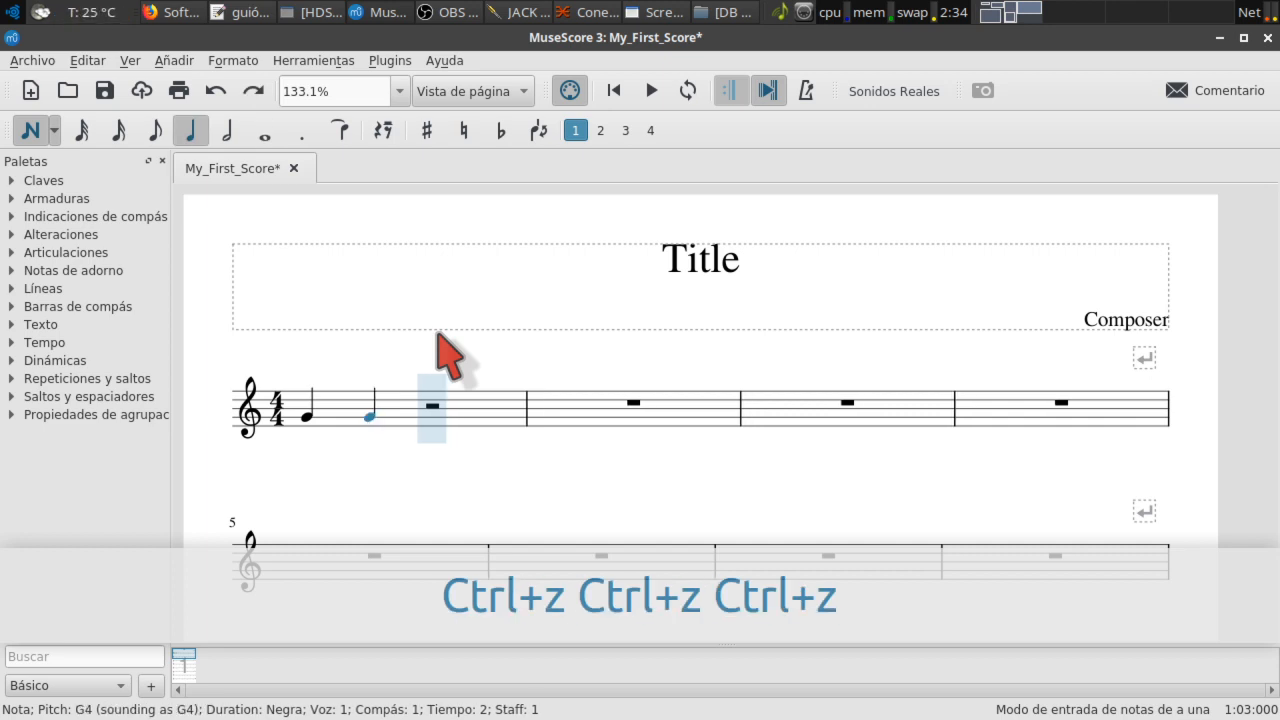
pyautogui.hotkey('ctrl', 'z')
pyautogui.hotkey('shift', 'Left')
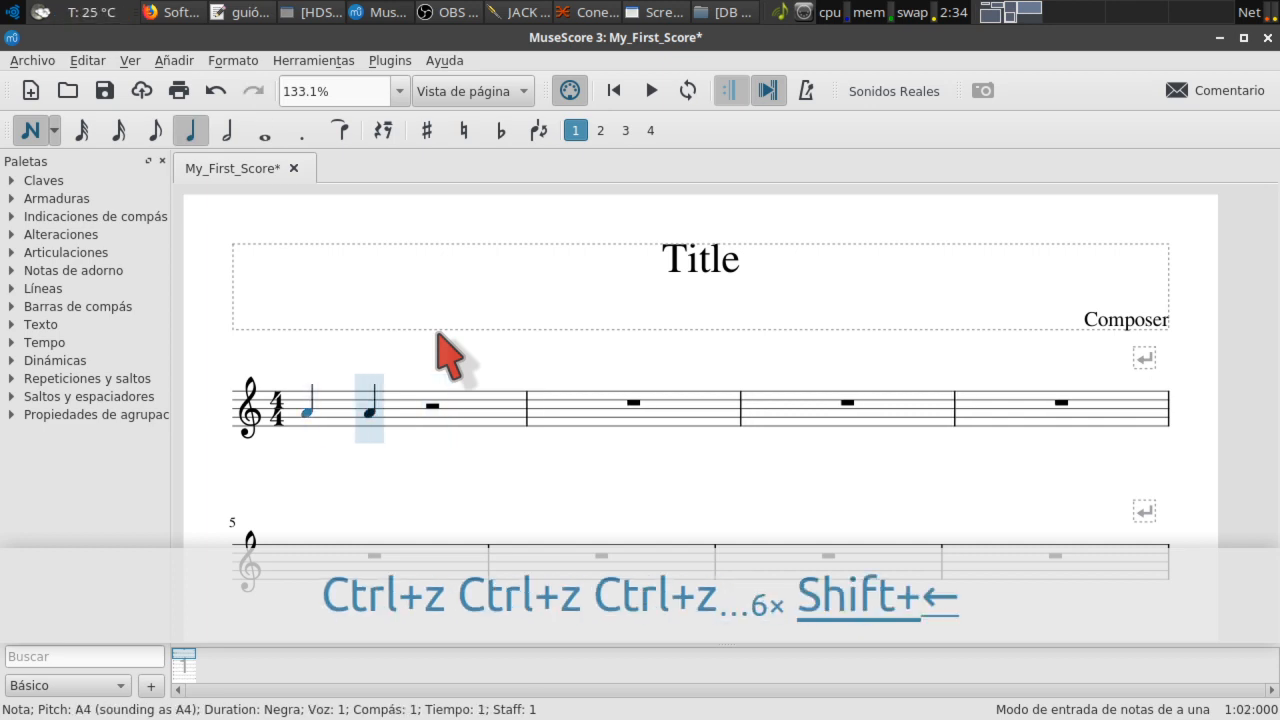
pyautogui.press('Escape')
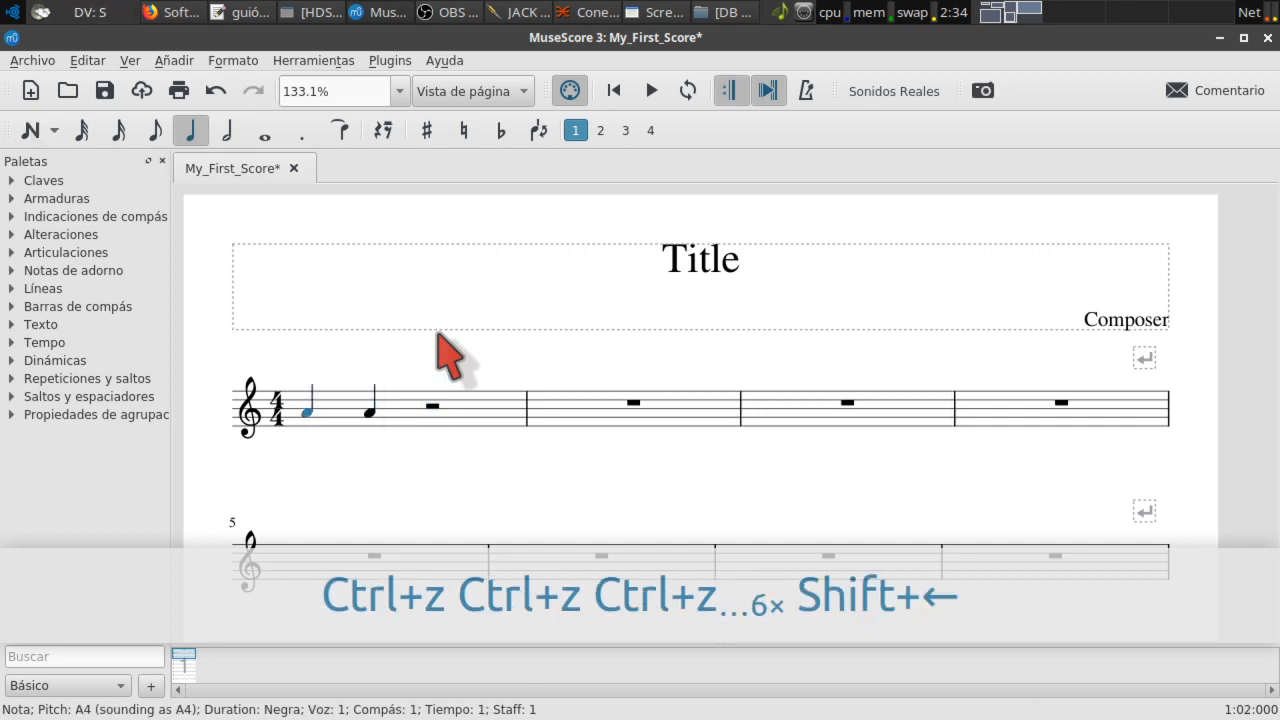
pyautogui.hotkey('shift', 'Right')
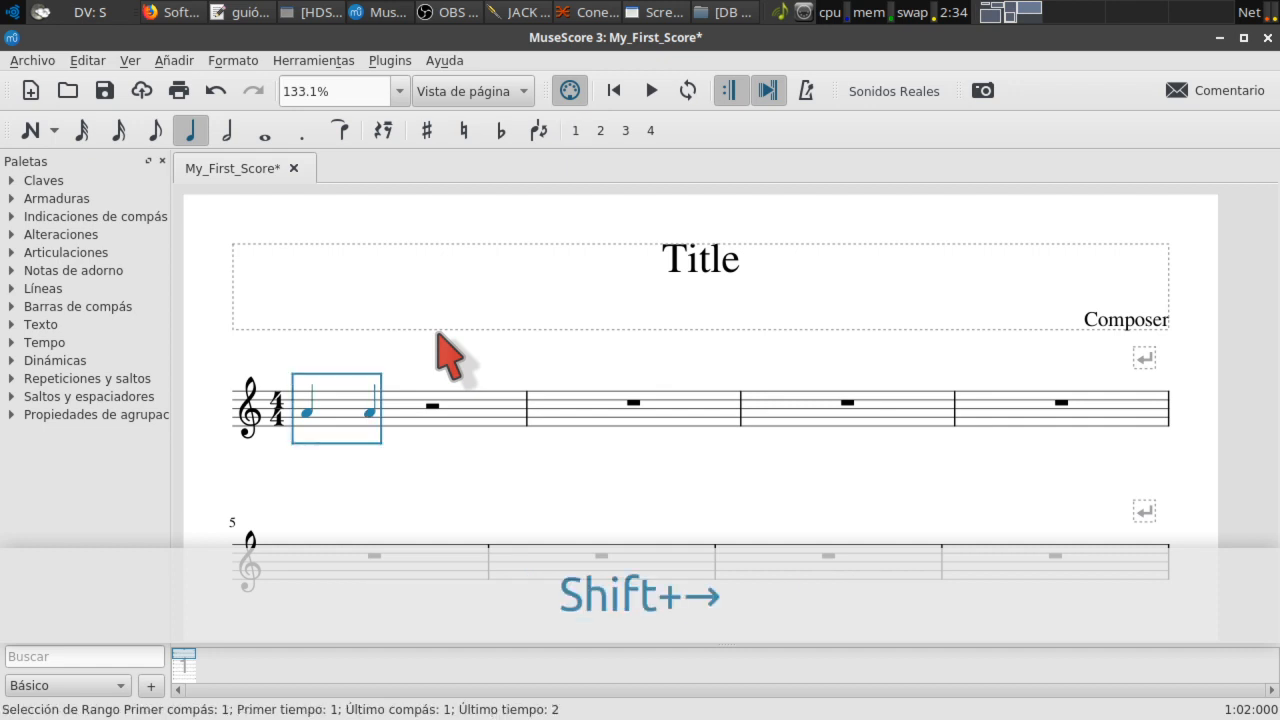
pyautogui.press('Delete')
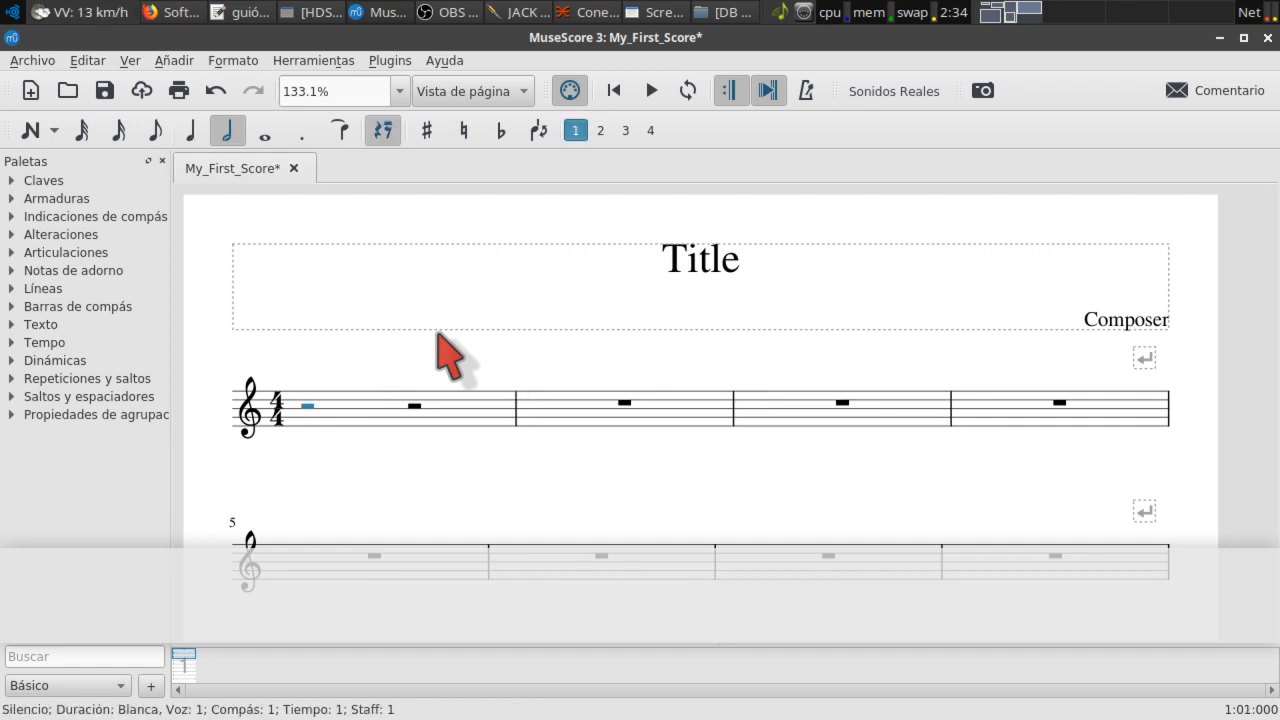
# Step: Merge measure 1's half rests into a measure rest and set it to quarter length
pyautogui.press('Right')
pyautogui.hotkey('shift', 'Left')
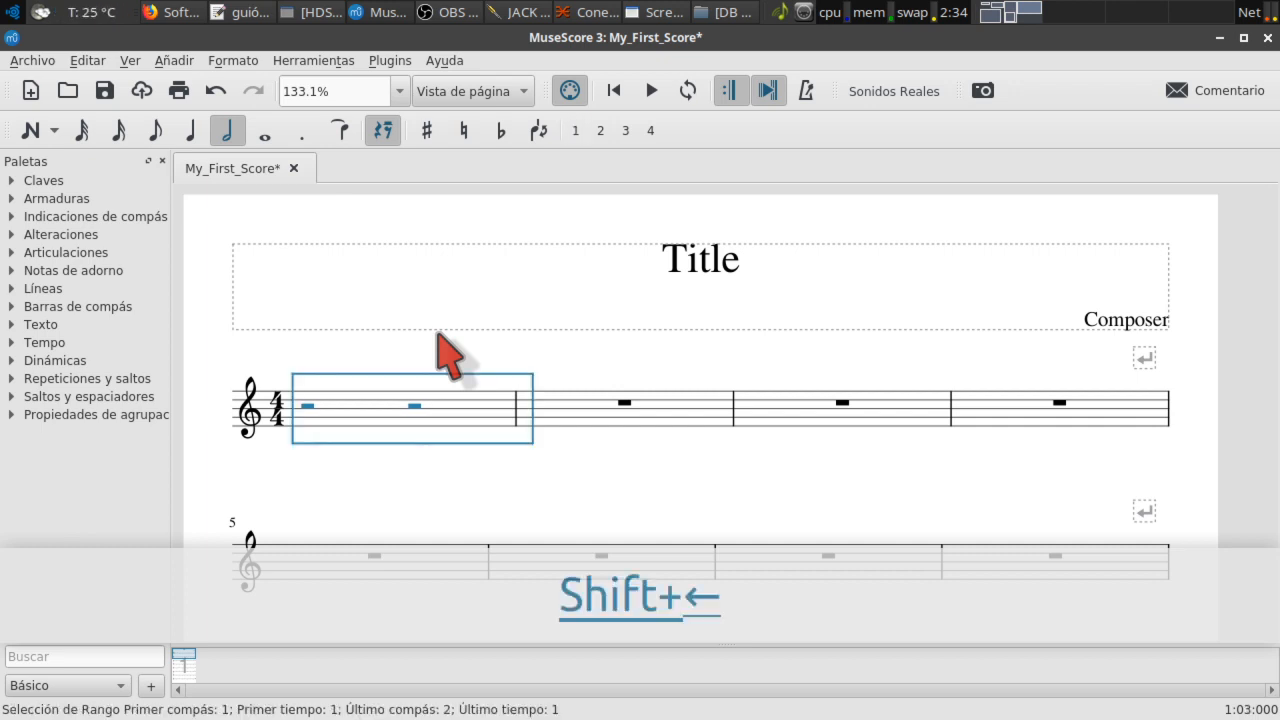
pyautogui.press('Delete')
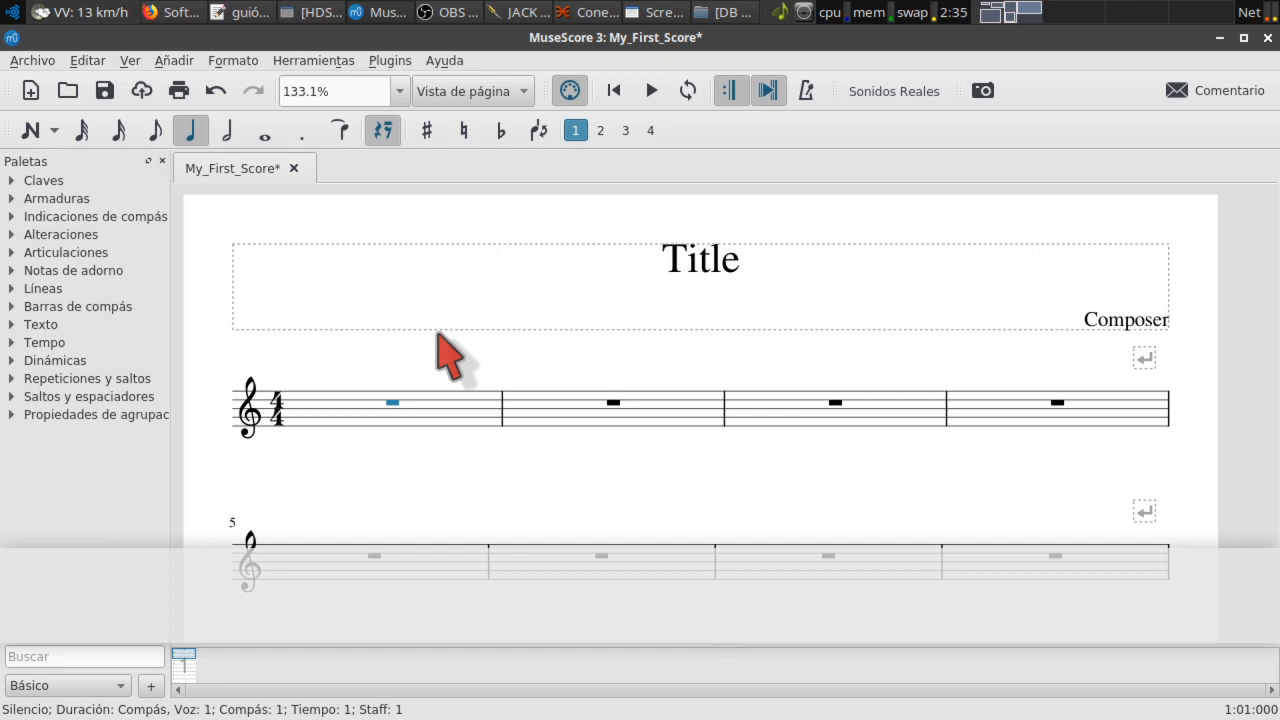
pyautogui.press('5')
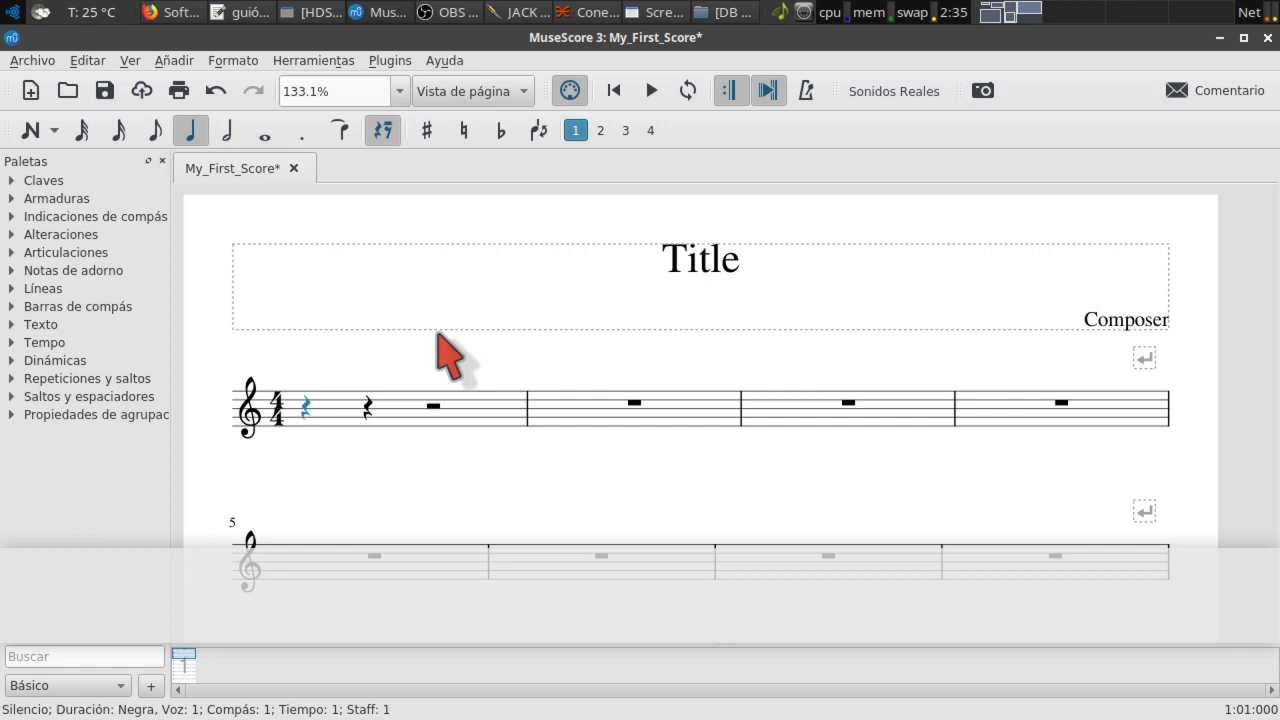
# Step: Enter quarter notes A4, B4, C5, D5, E5, F5, G5 across measures 1–2, then range-select them
pyautogui.press('n')
pyautogui.press('a')
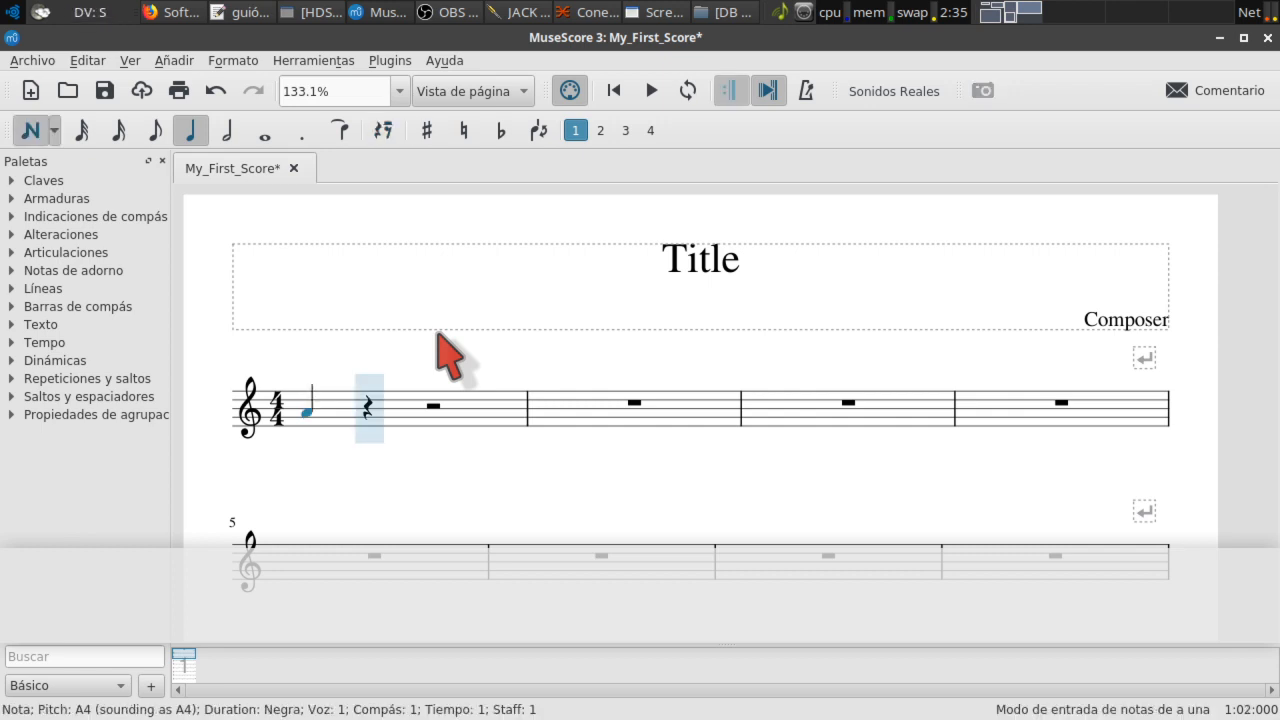
pyautogui.press('b')
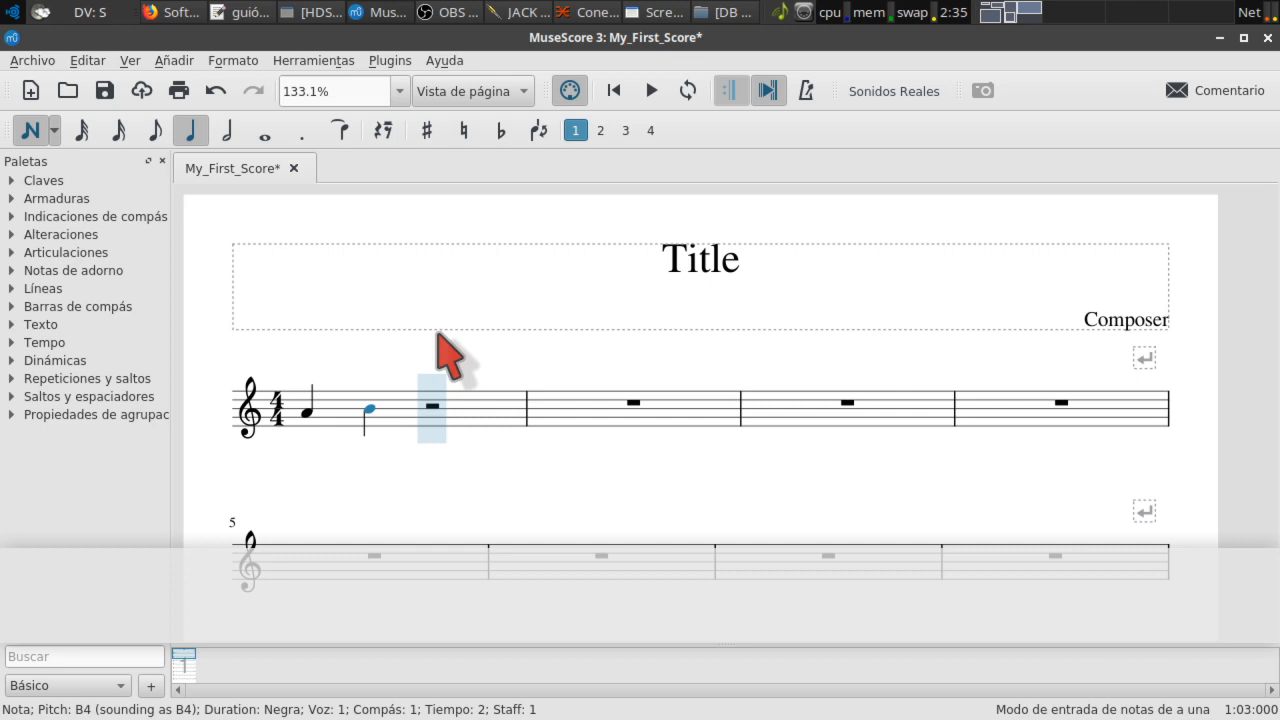
pyautogui.press('c')
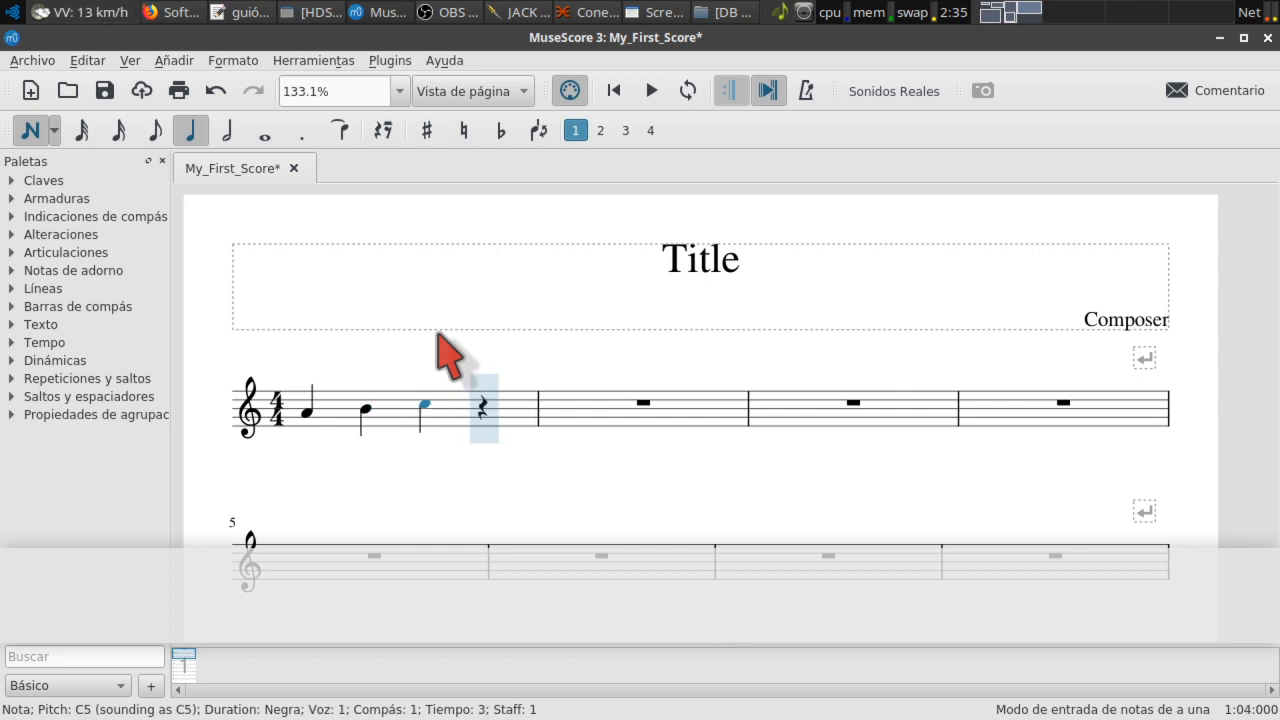
pyautogui.press('d')
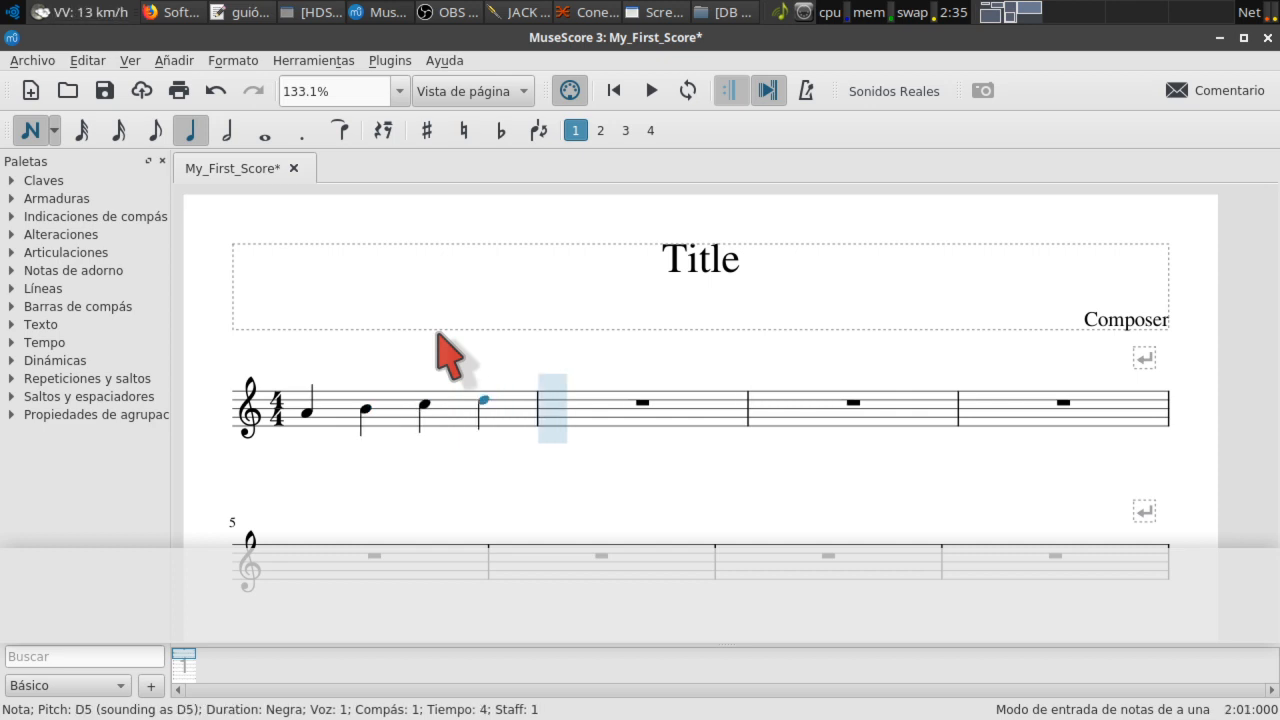
pyautogui.press('e')
pyautogui.press('f')
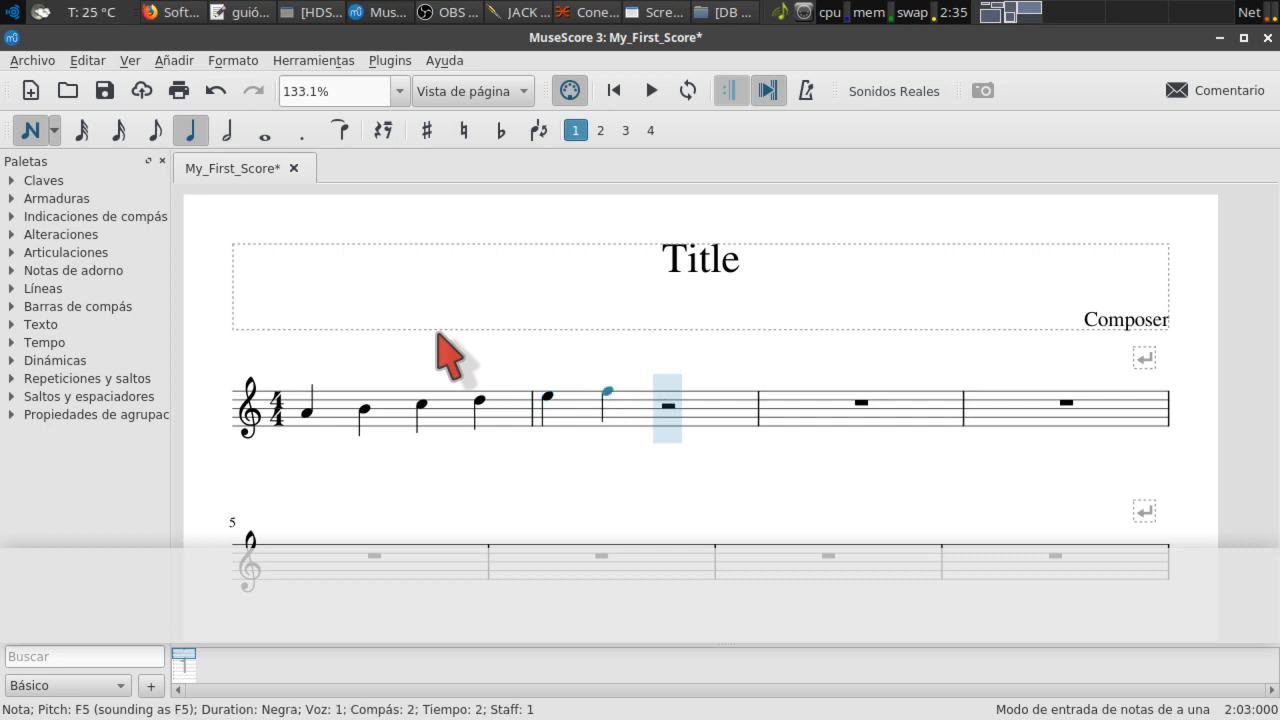
pyautogui.press('g')
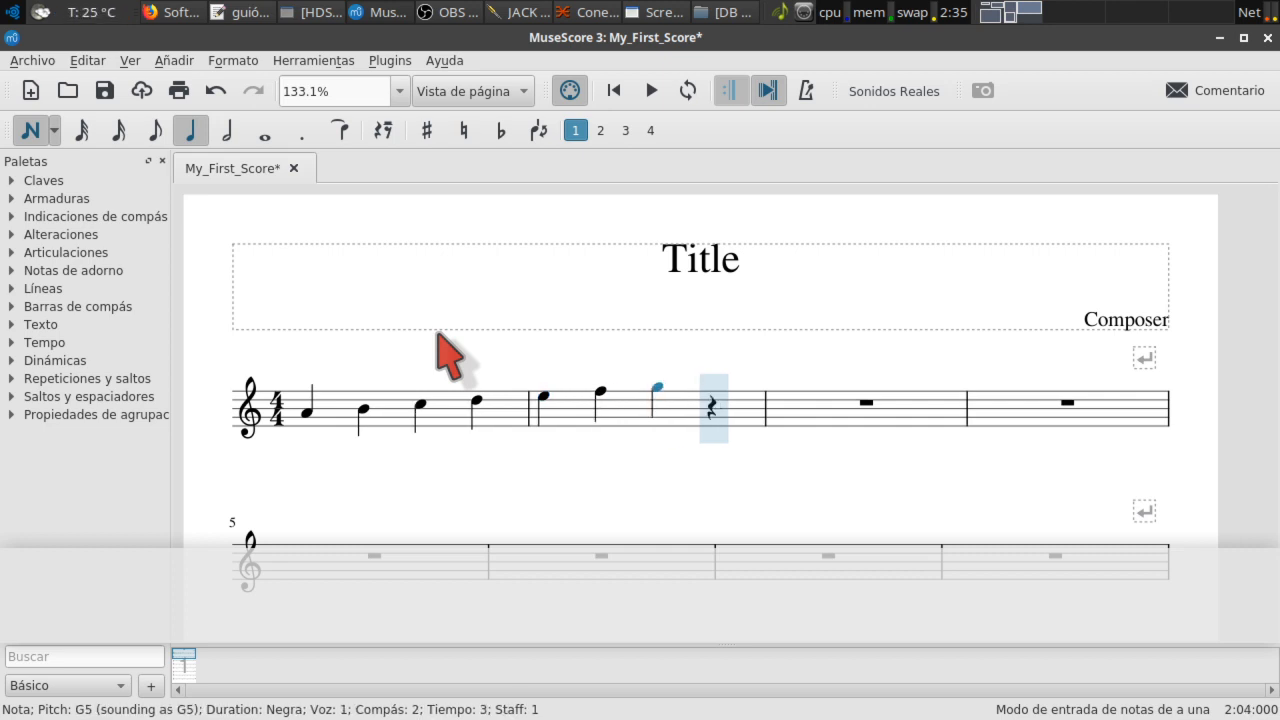
pyautogui.press('Escape')
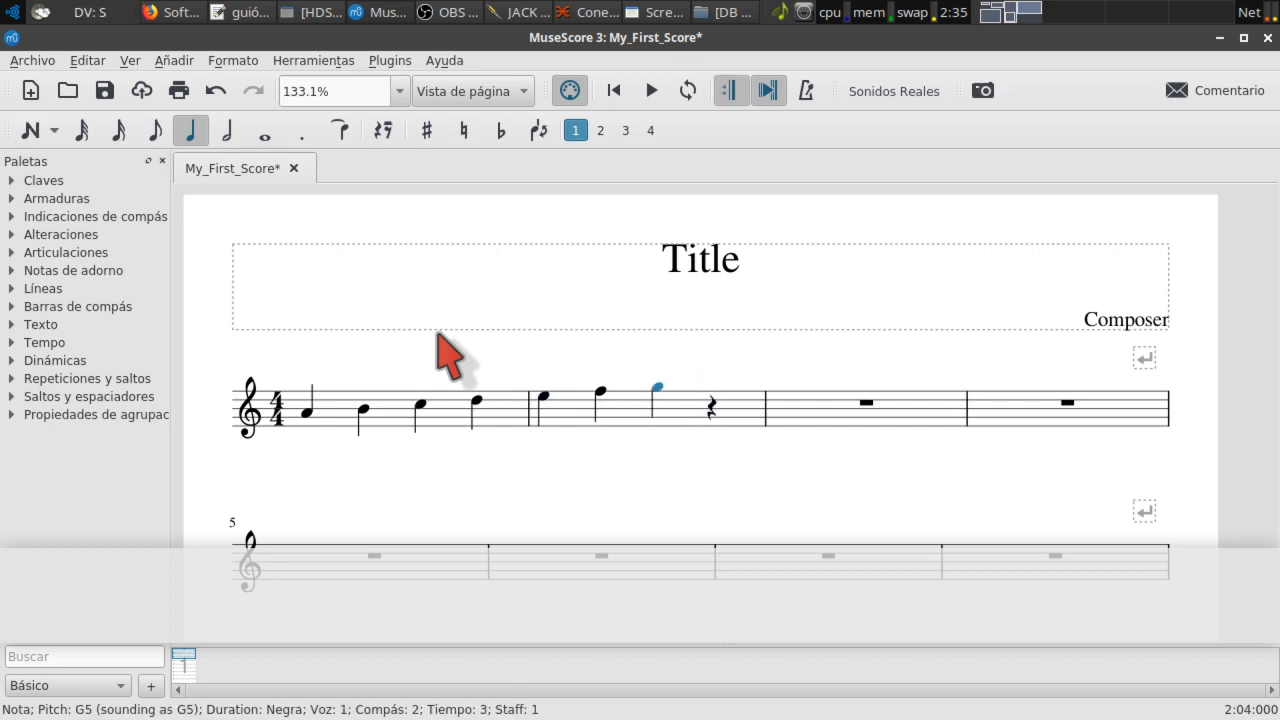
pyautogui.hotkey('shift', 'Left')
pyautogui.hotkey('shift', 'Left')
pyautogui.hotkey('shift', 'Left')
pyautogui.hotkey('shift', 'Left')
pyautogui.hotkey('shift', 'Left')
pyautogui.hotkey('shift', 'Left')
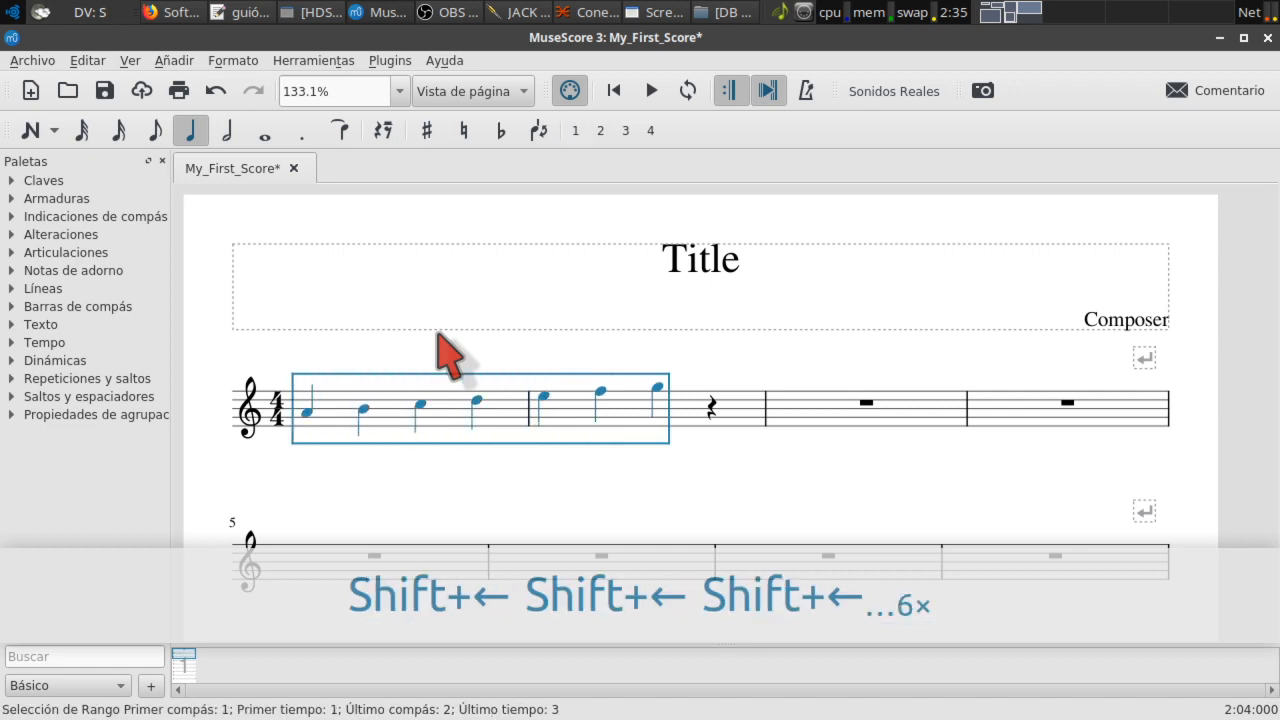
# Step: Delete the selected A4–G5 scale notes from measures 1 and 2
pyautogui.press('Delete')
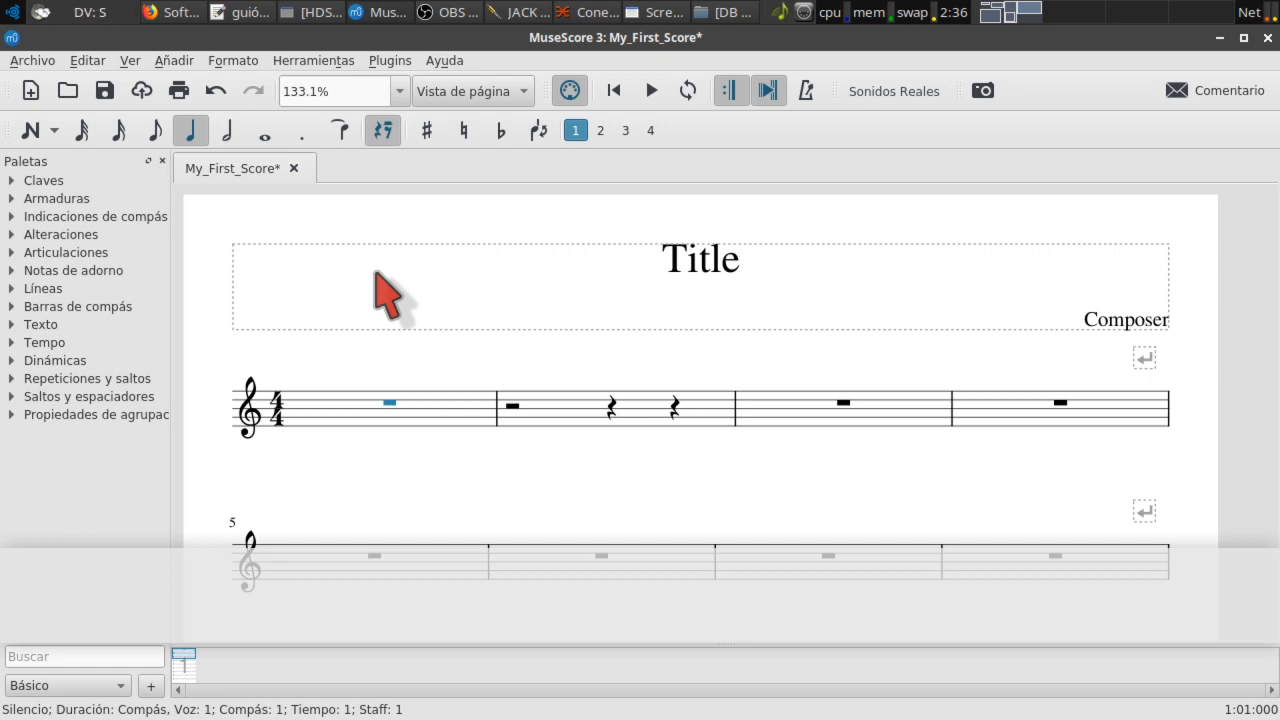
# Step: Enter a dotted-quarter C at the start of measure 1 and settle its octave at C4
pyautogui.press('5')
pyautogui.press('.')
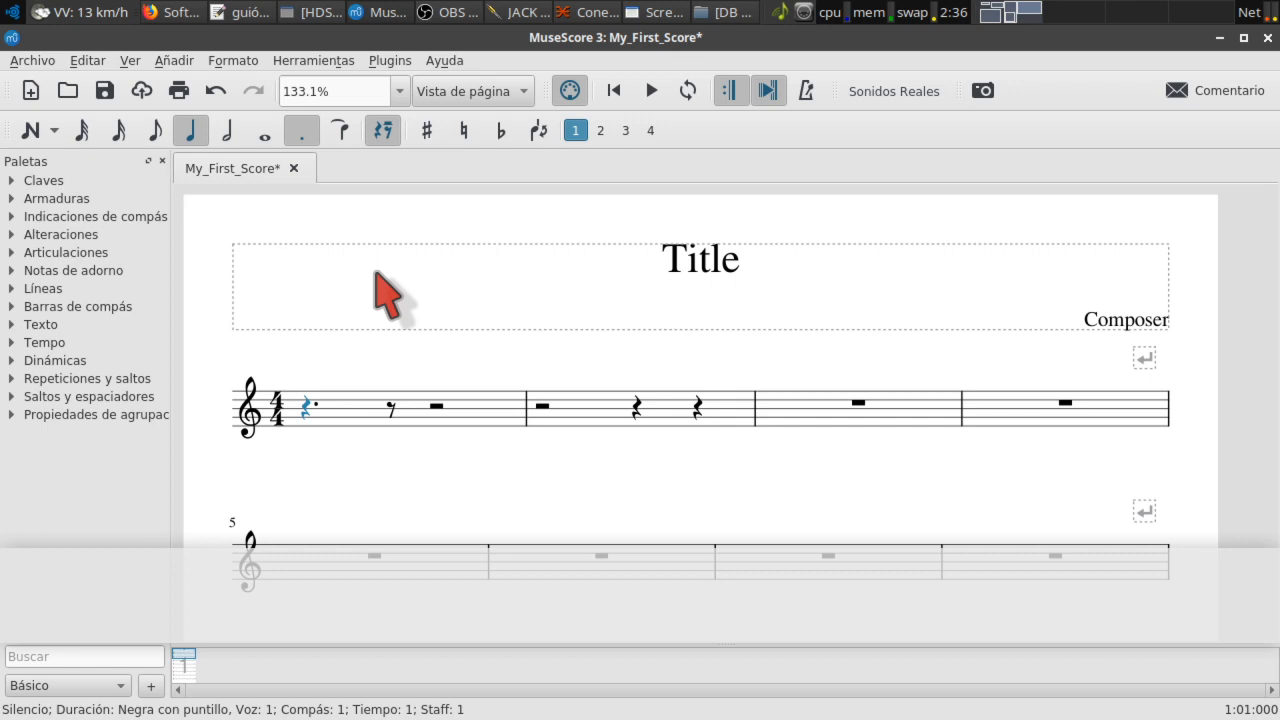
pyautogui.press('c')
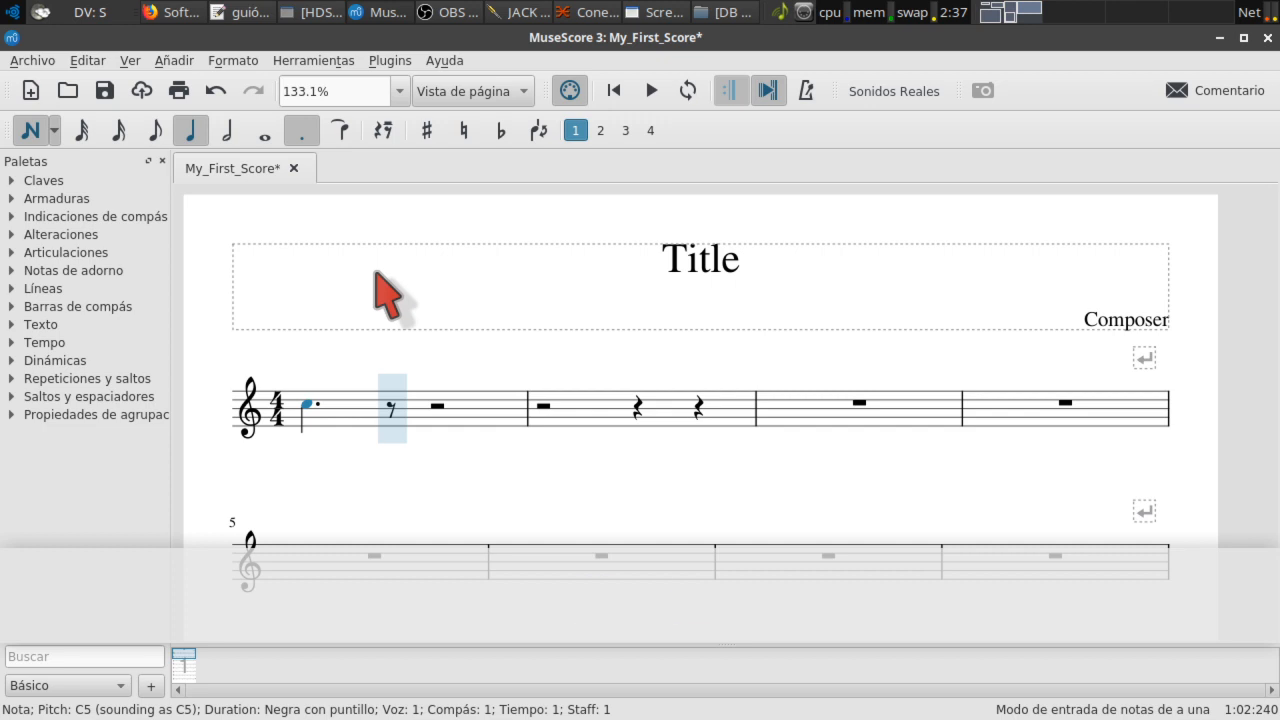
pyautogui.hotkey('ctrl', 'Down')
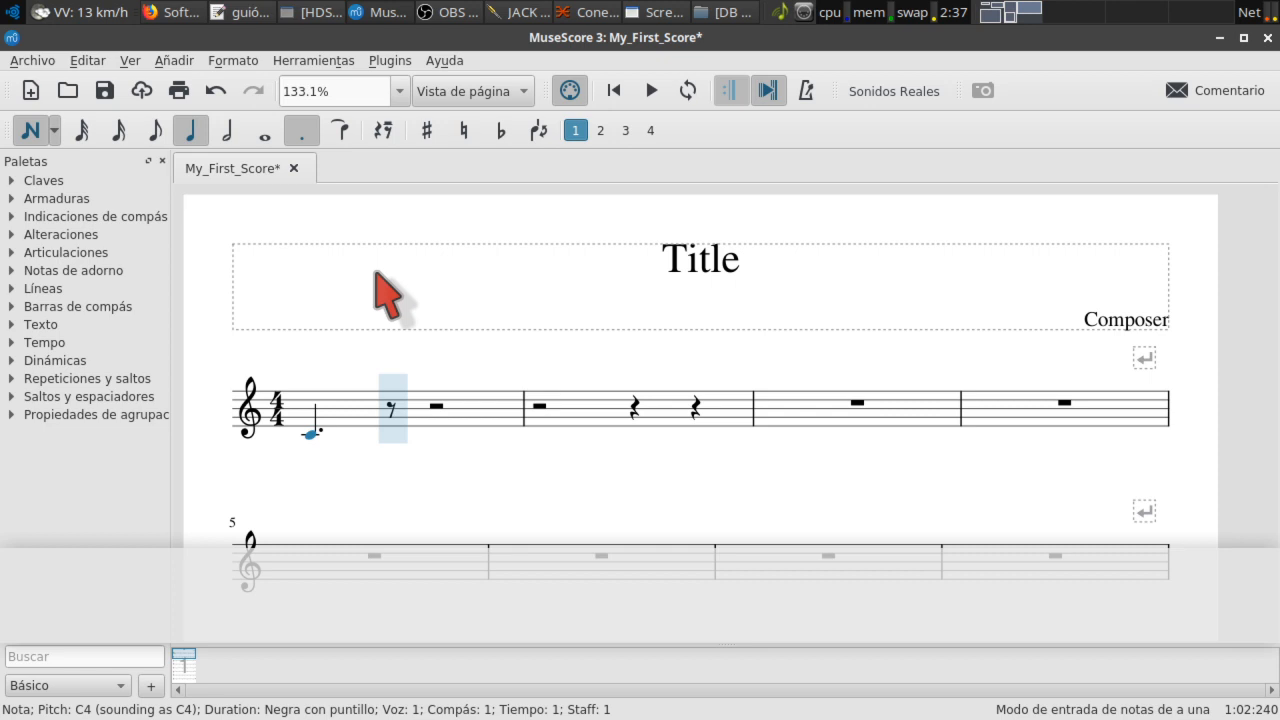
pyautogui.hotkey('ctrl', 'Down')
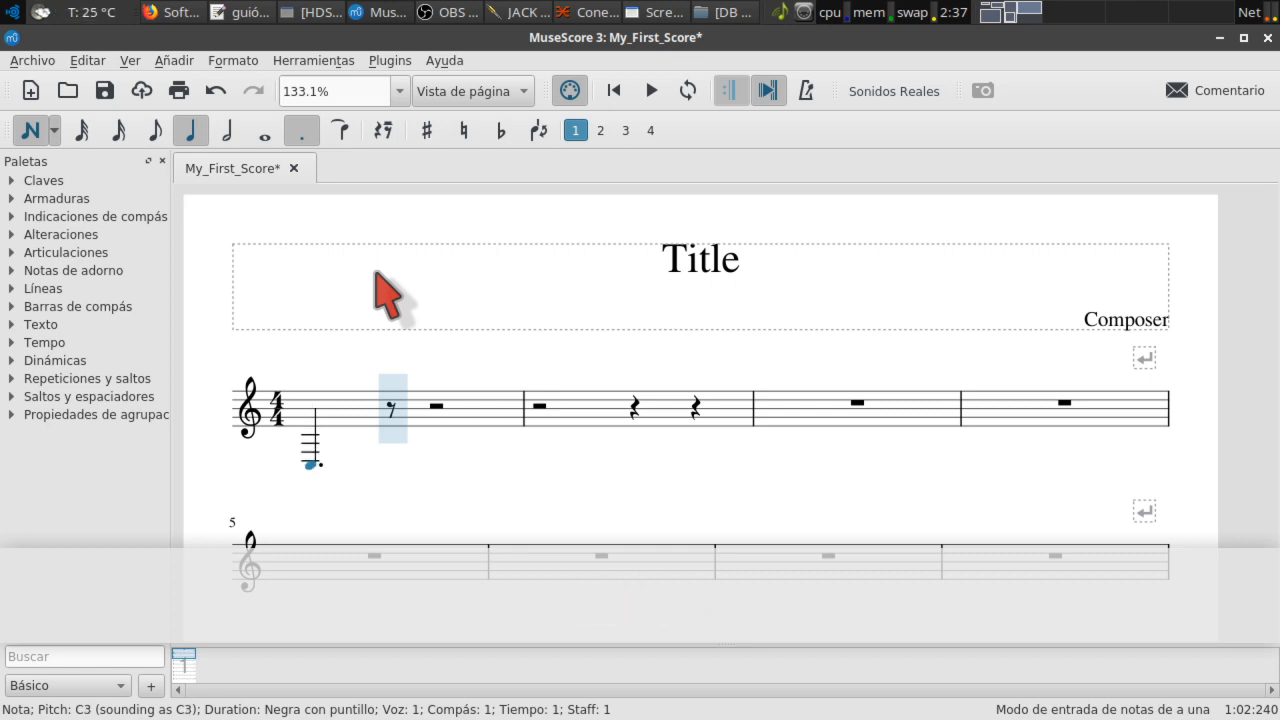
pyautogui.hotkey('ctrl', 'Up')
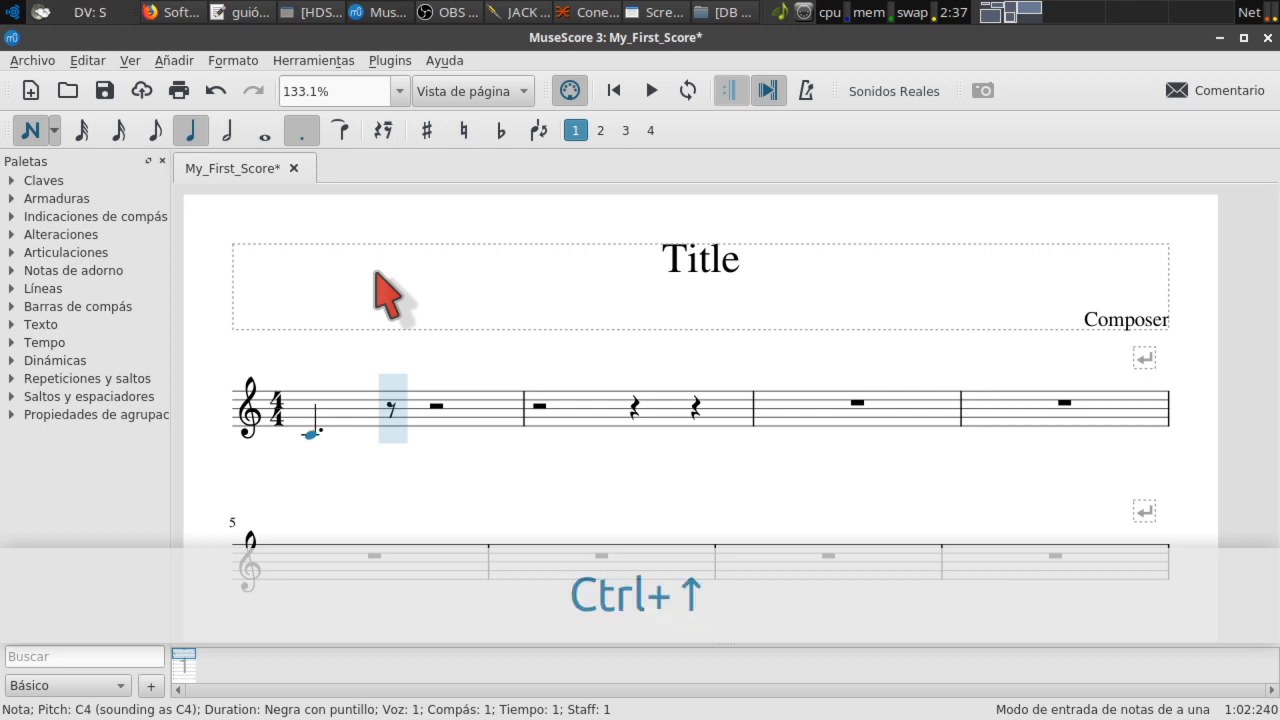
pyautogui.hotkey('ctrl', 'Up')
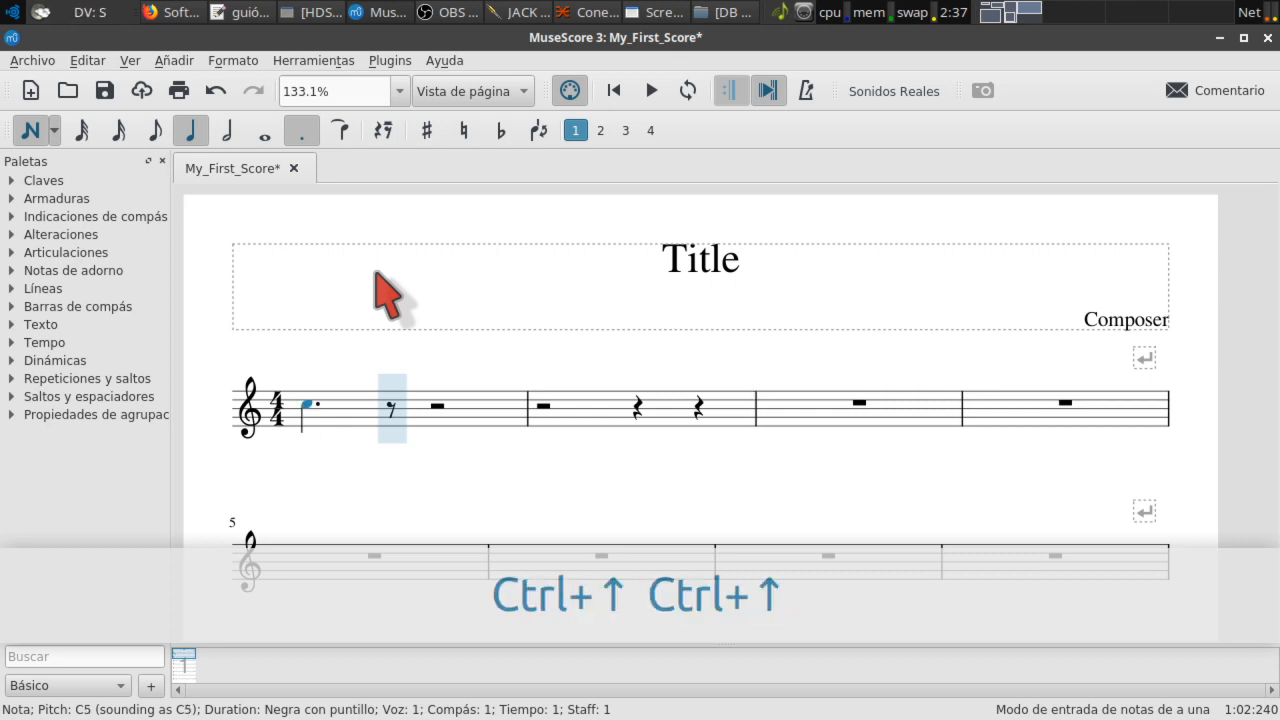
pyautogui.hotkey('ctrl', 'Down')
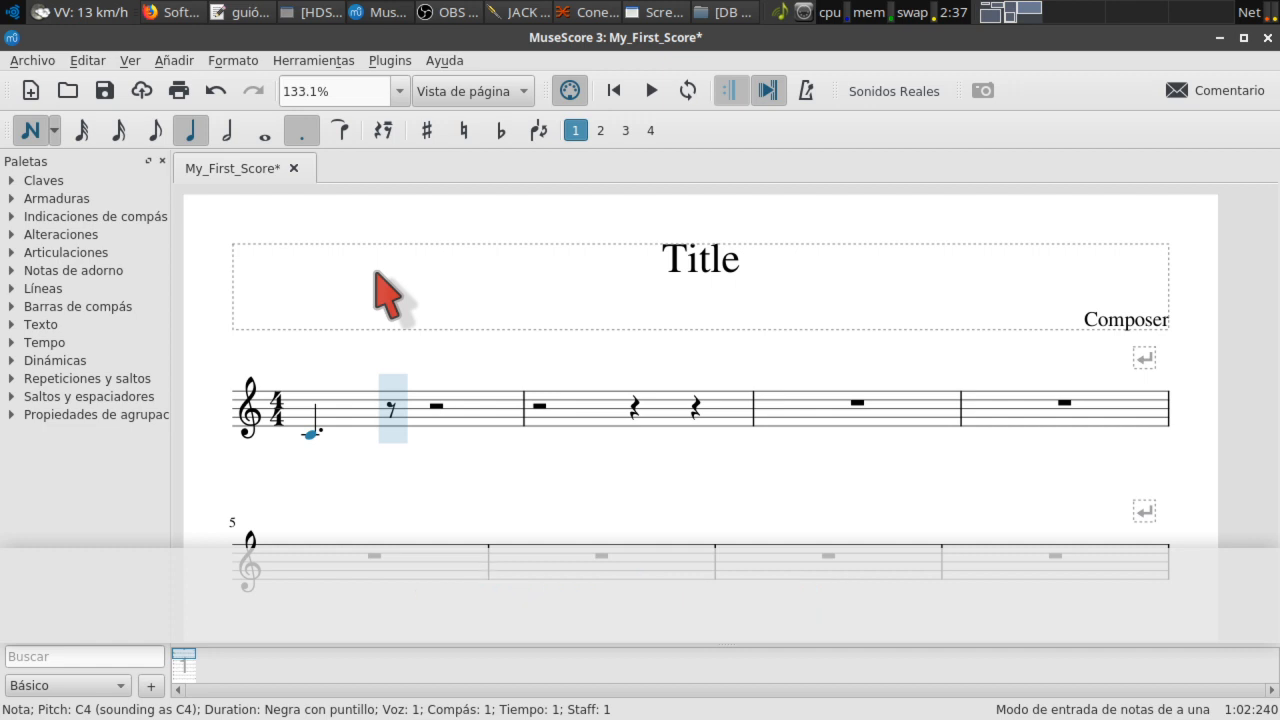
pyautogui.press('4')
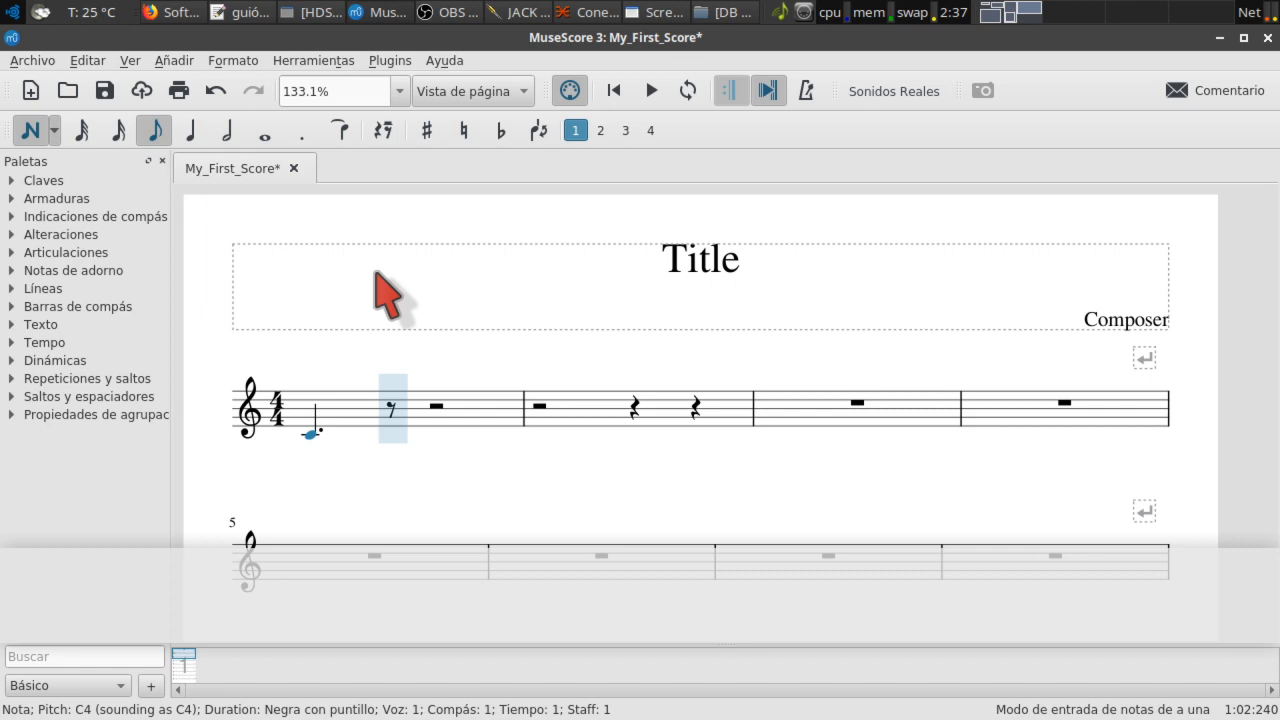
# Step: Continue measure 1 with an eighth D4, quarter E4 and quarter F4, then choose eighth duration
pyautogui.press('d')
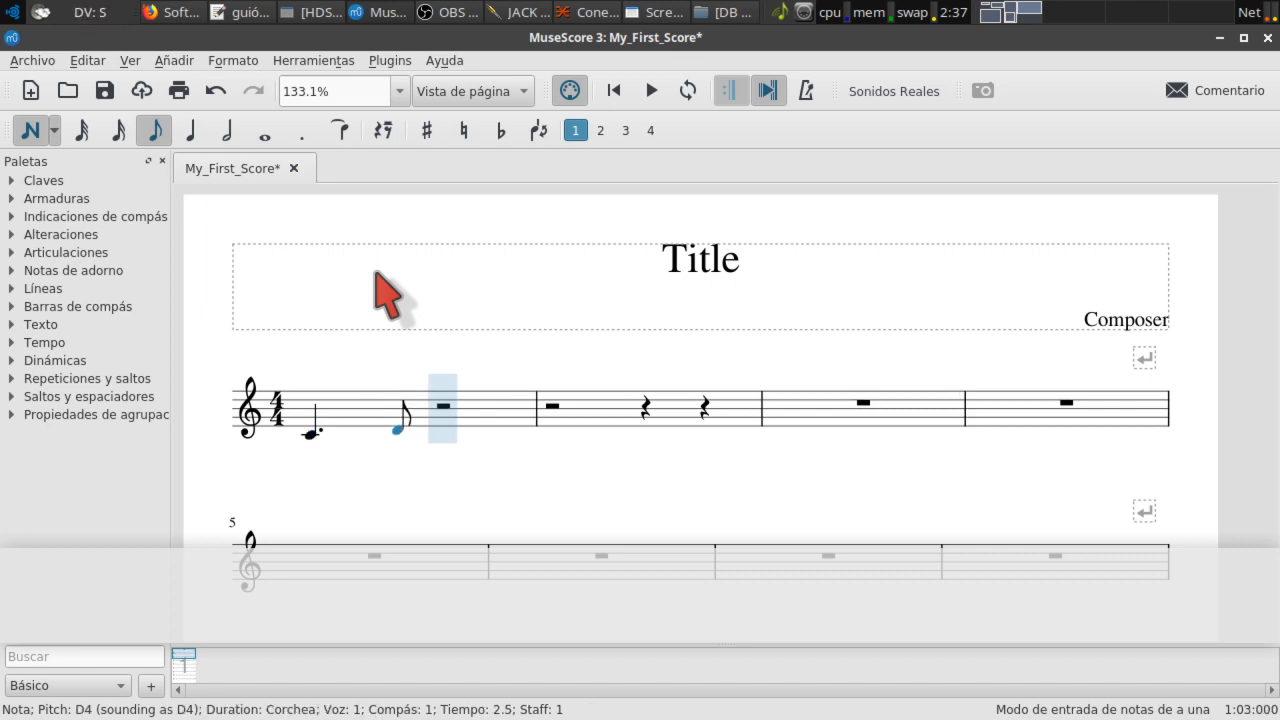
pyautogui.press('5')
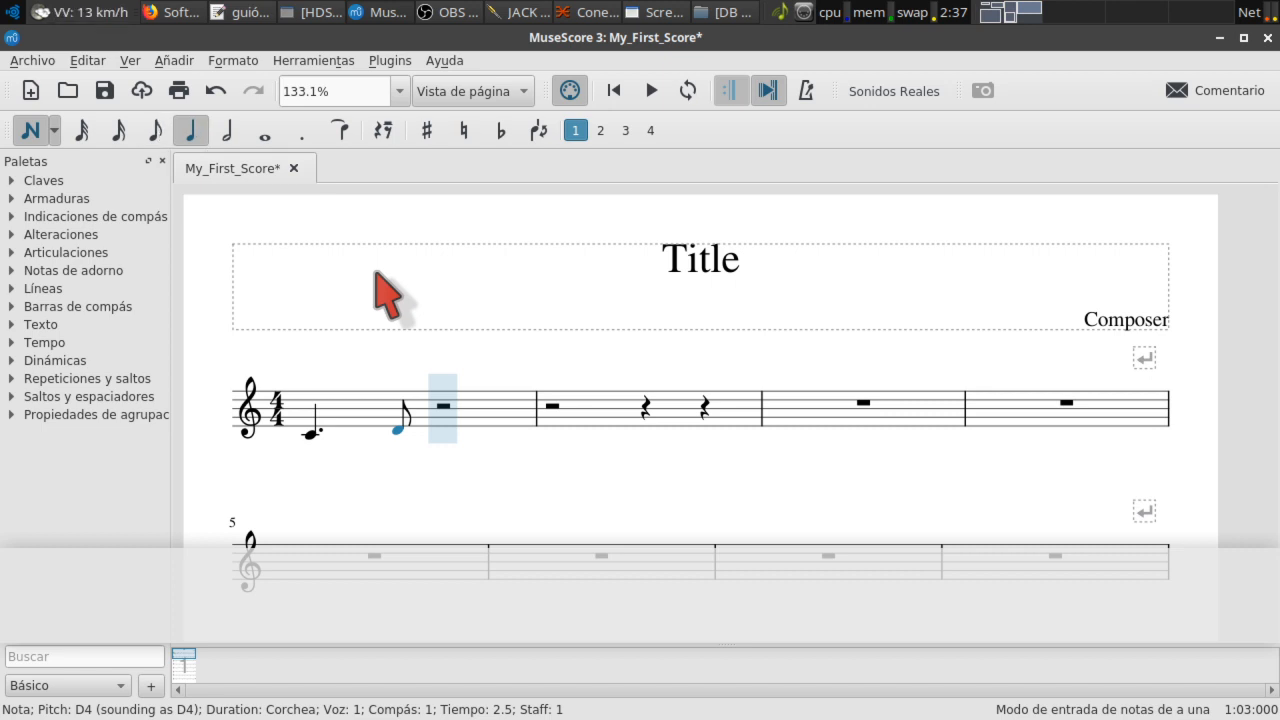
pyautogui.press('e')
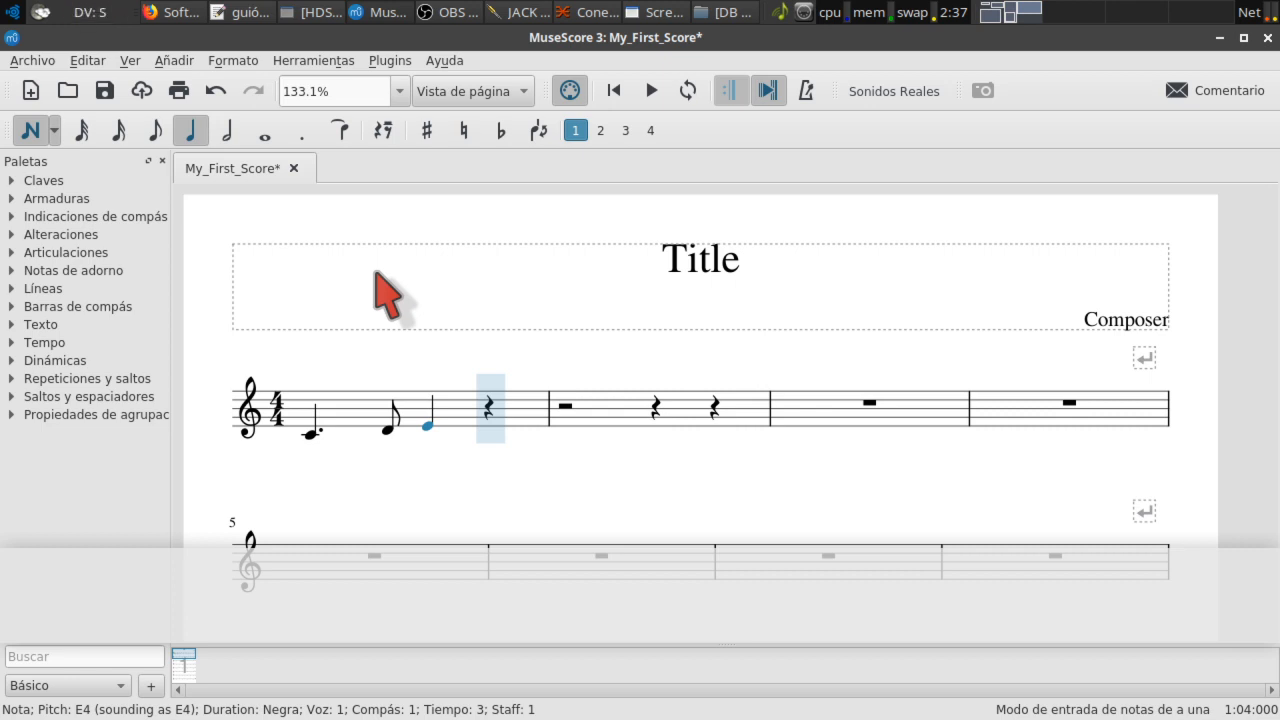
pyautogui.press('f')
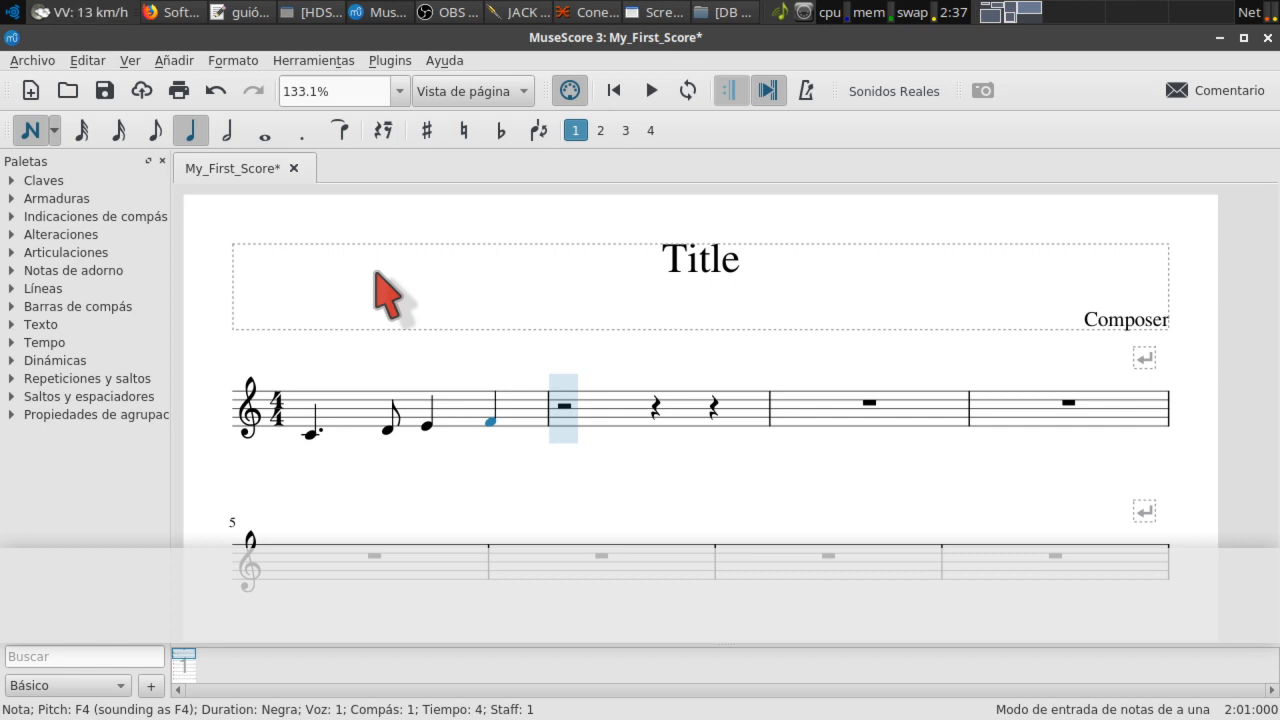
pyautogui.press('4')
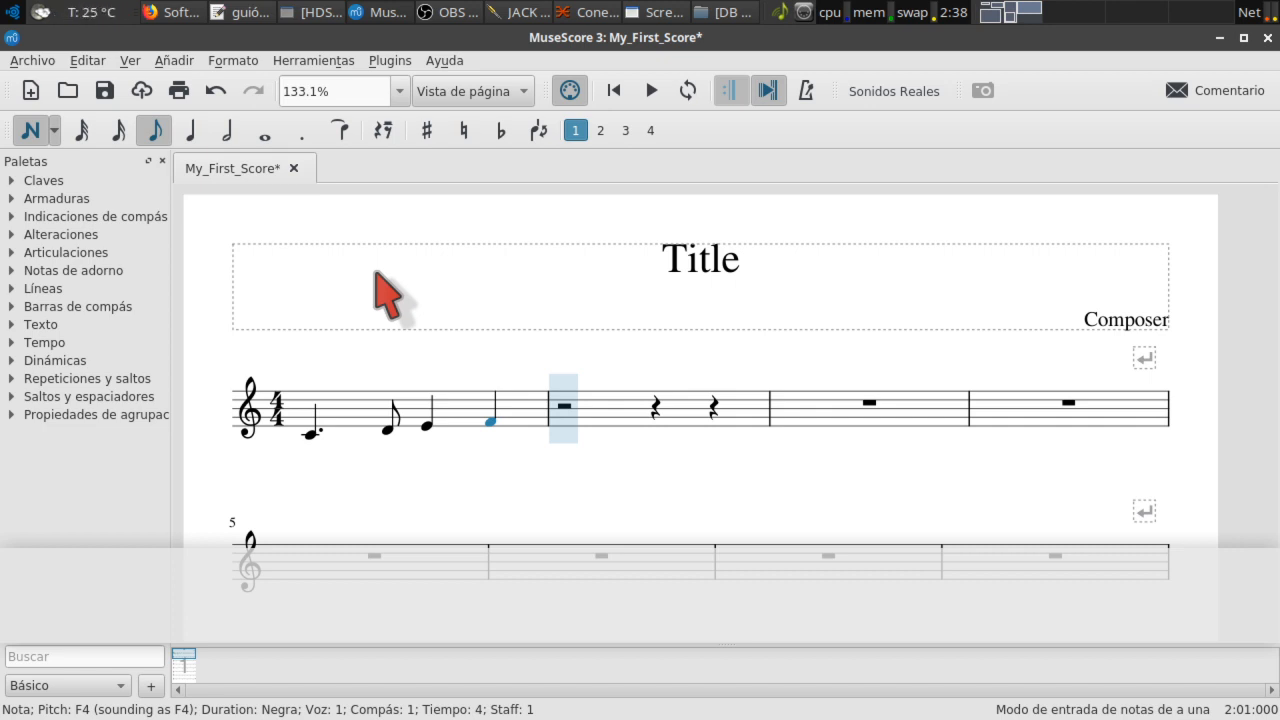
# Step: Tie F4 into measure 2 as an eighth, add an eighth G4, then choose quarter duration
pyautogui.press('+')
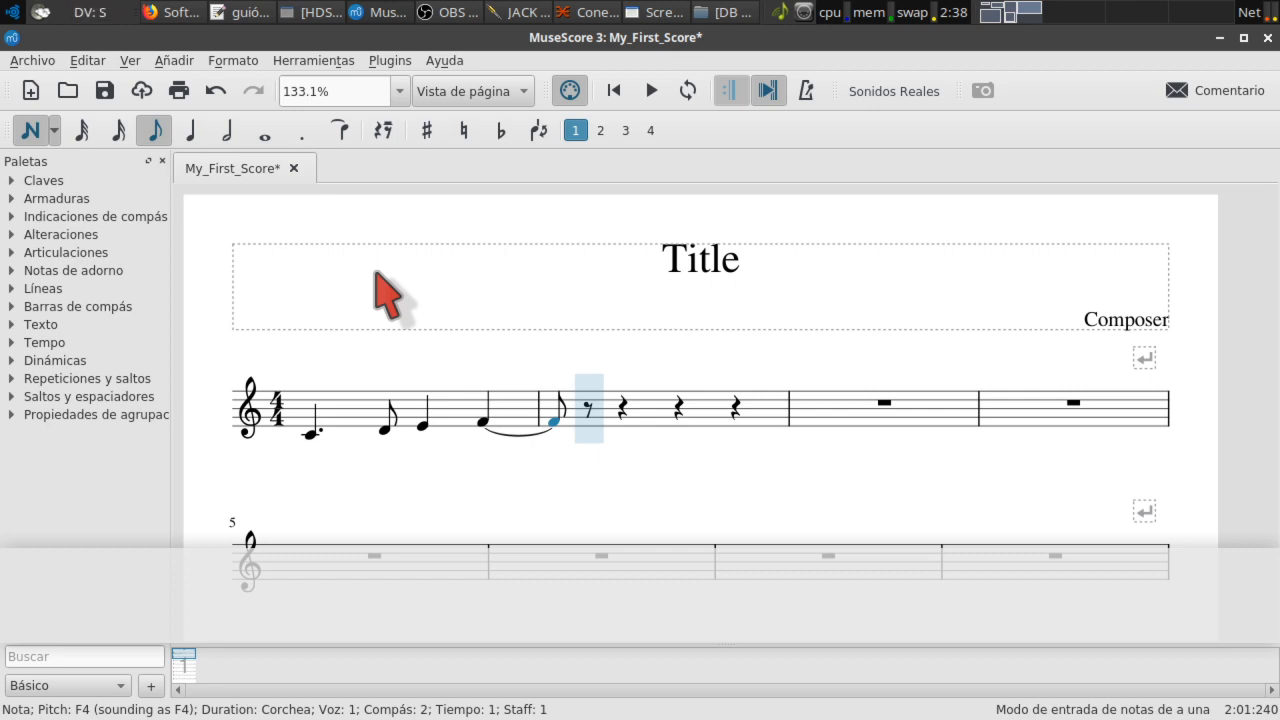
pyautogui.press('g')
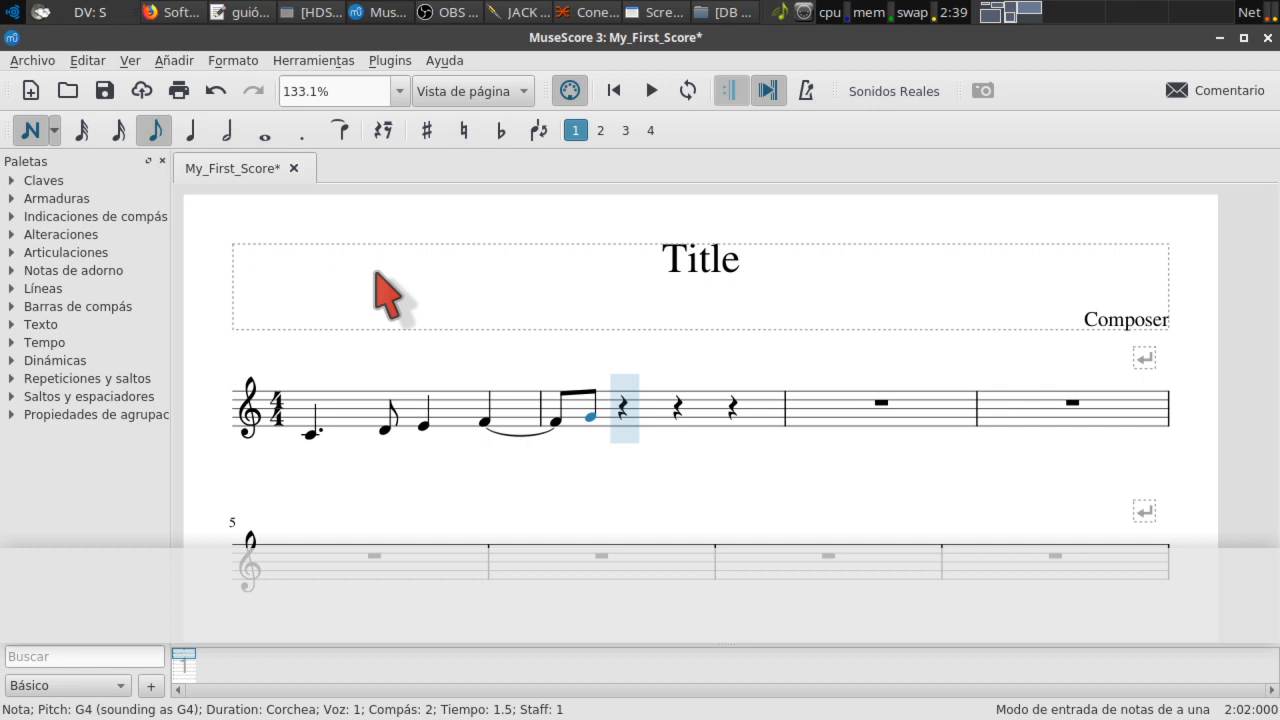
pyautogui.press('5')
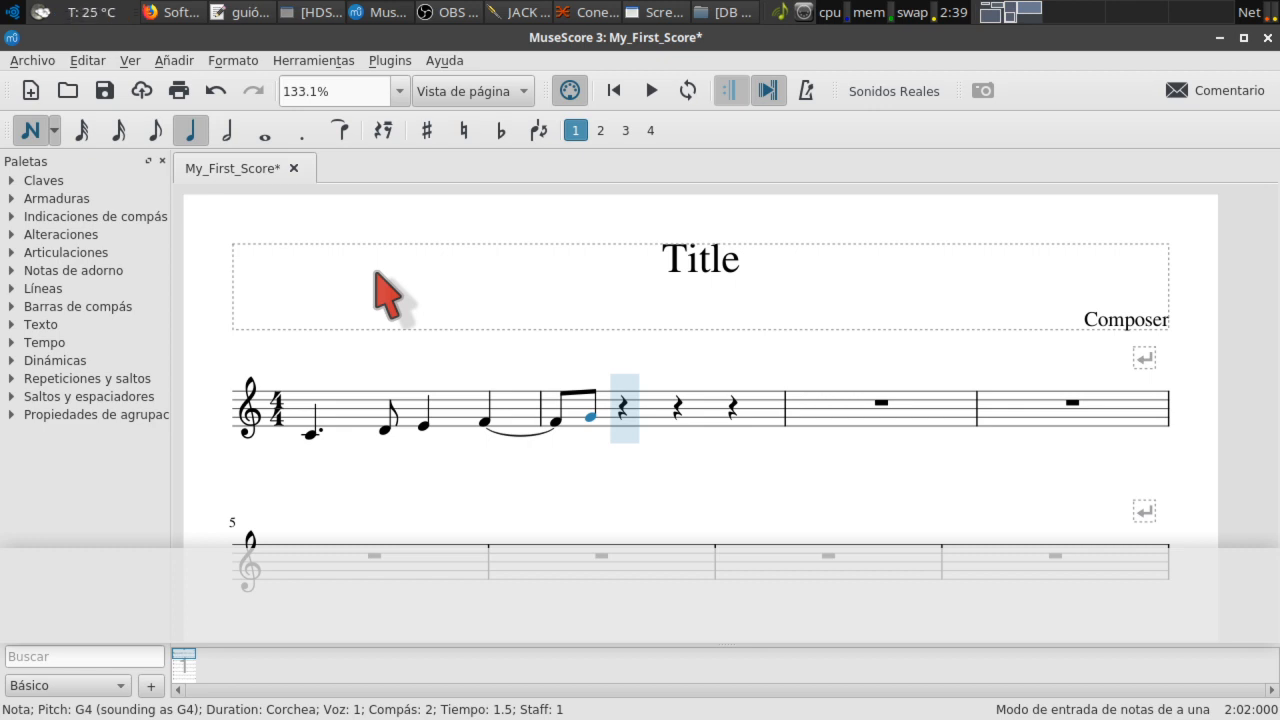
# Step: Turn the quarter rest on beat 2 of measure 2 into an eighth-note triplet with Ctrl+3
pyautogui.hotkey('ctrl', '3')
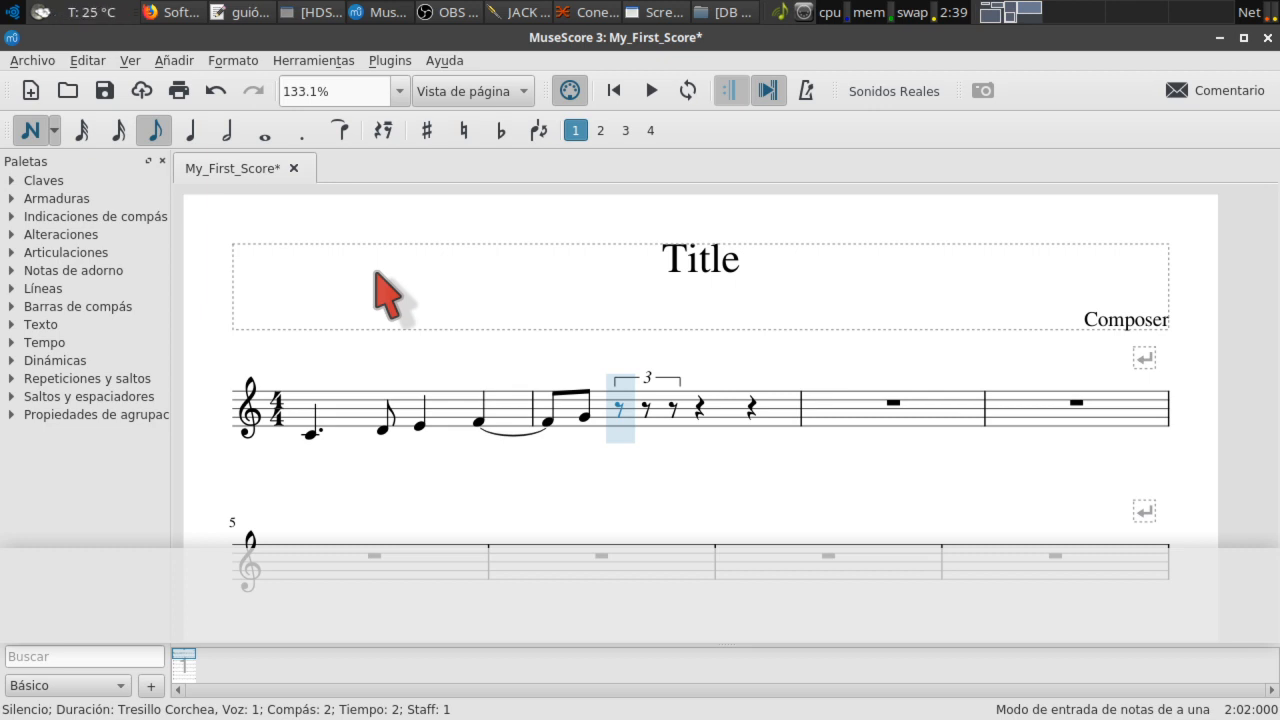
# Step: Fill the triplet with G, A, G, then add an E after it as a quarter note raised to E5
pyautogui.press('g')
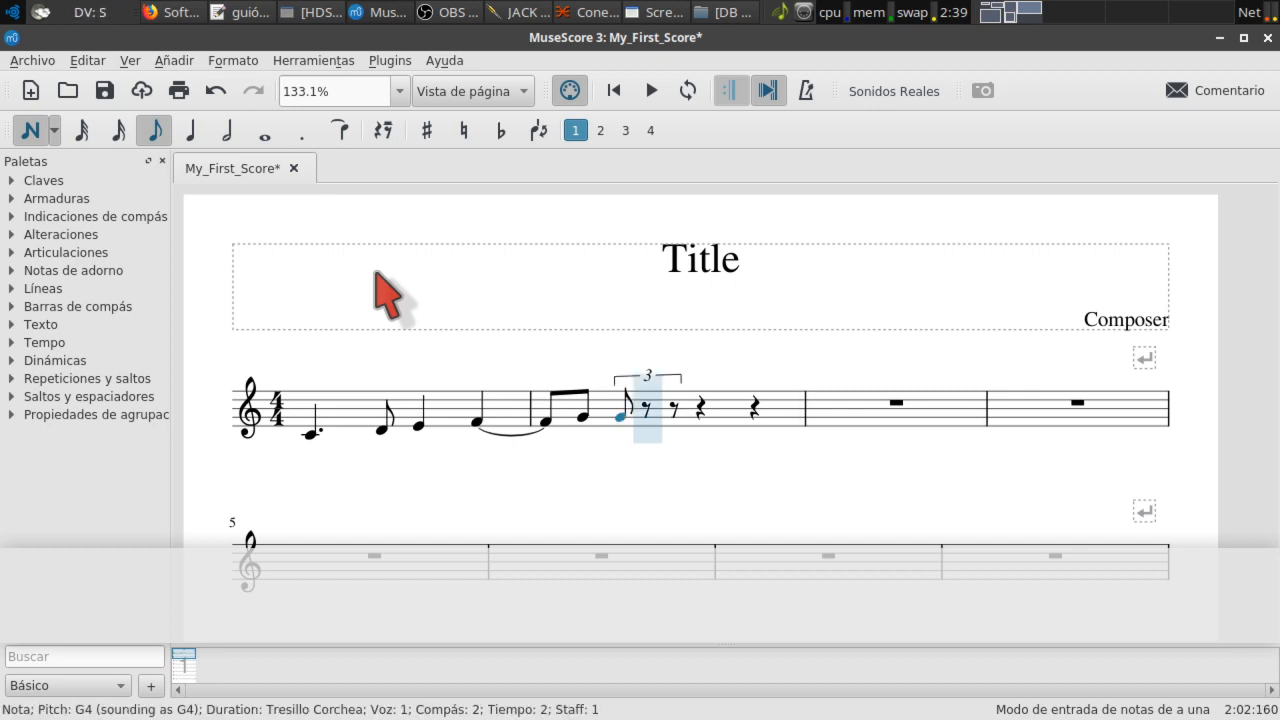
pyautogui.press('a')
pyautogui.press('g')
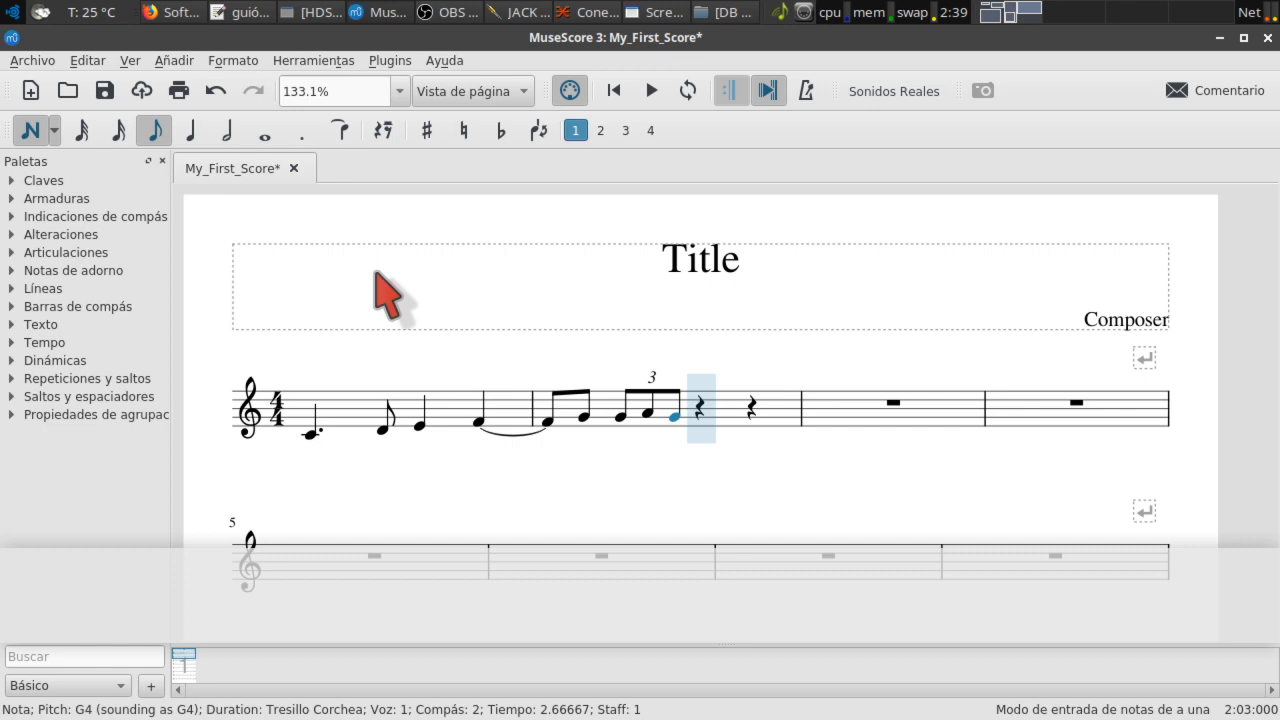
pyautogui.press('e')
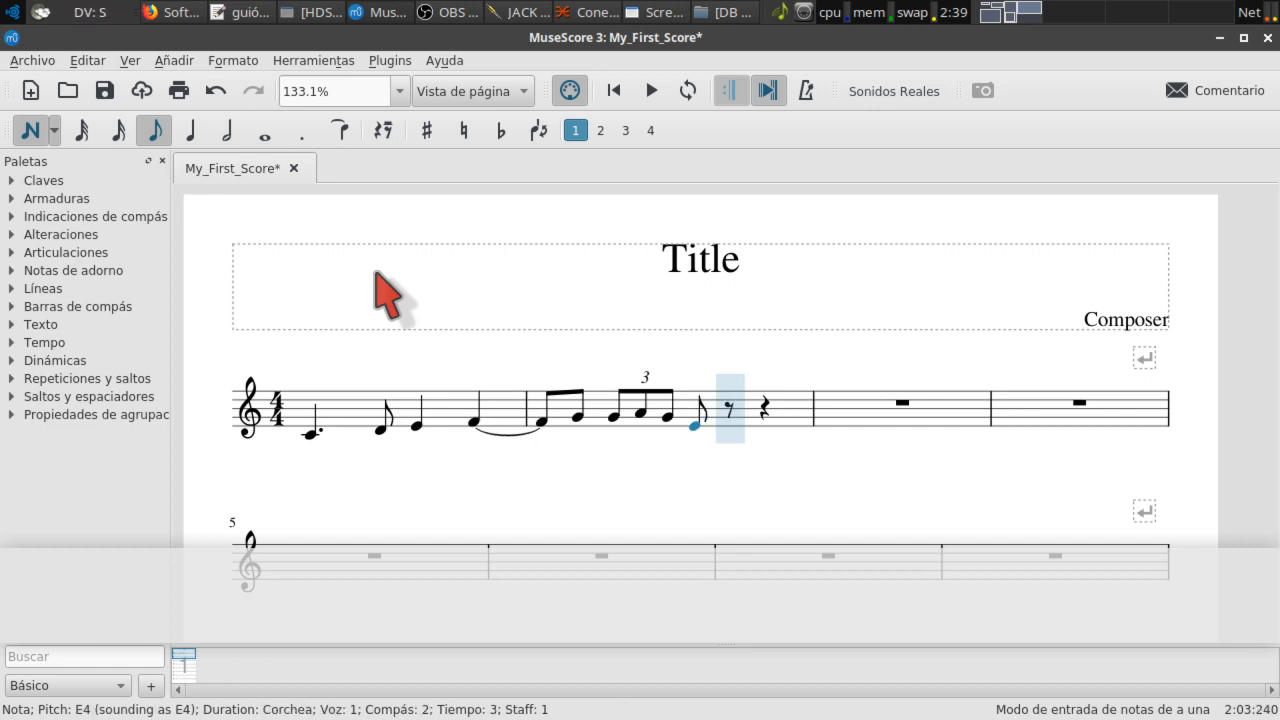
pyautogui.press('5')
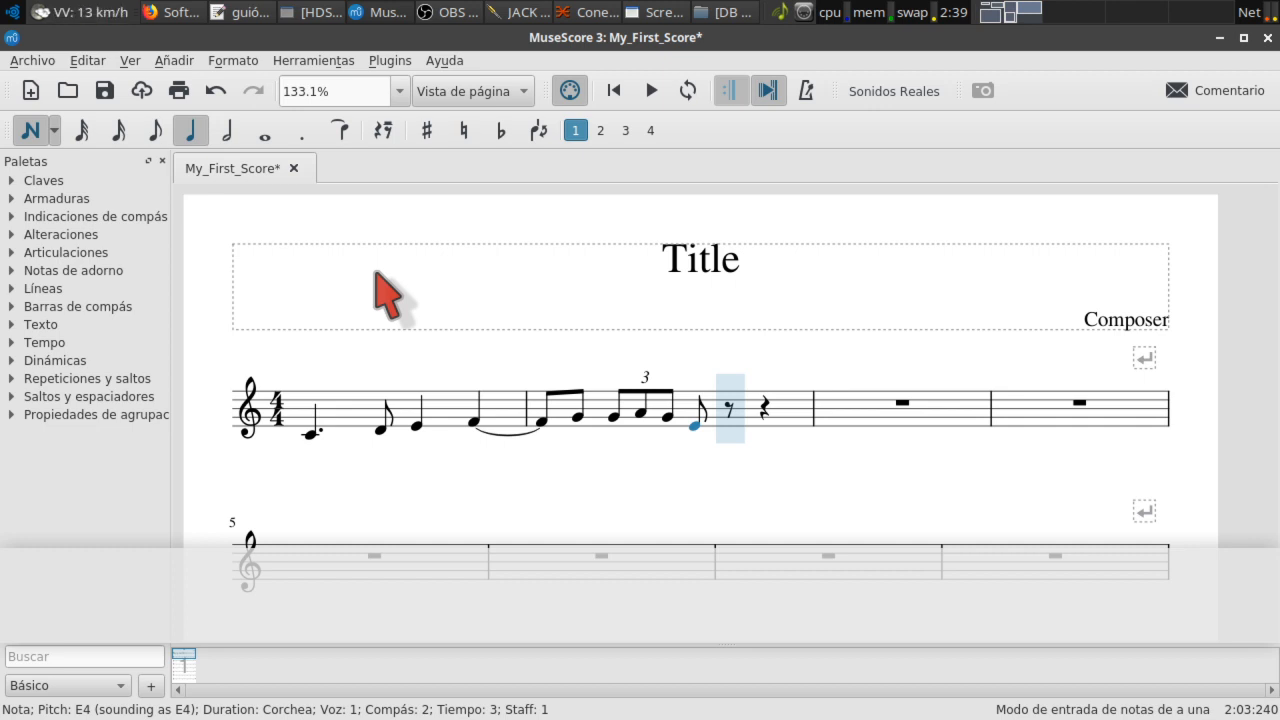
pyautogui.press('Left')
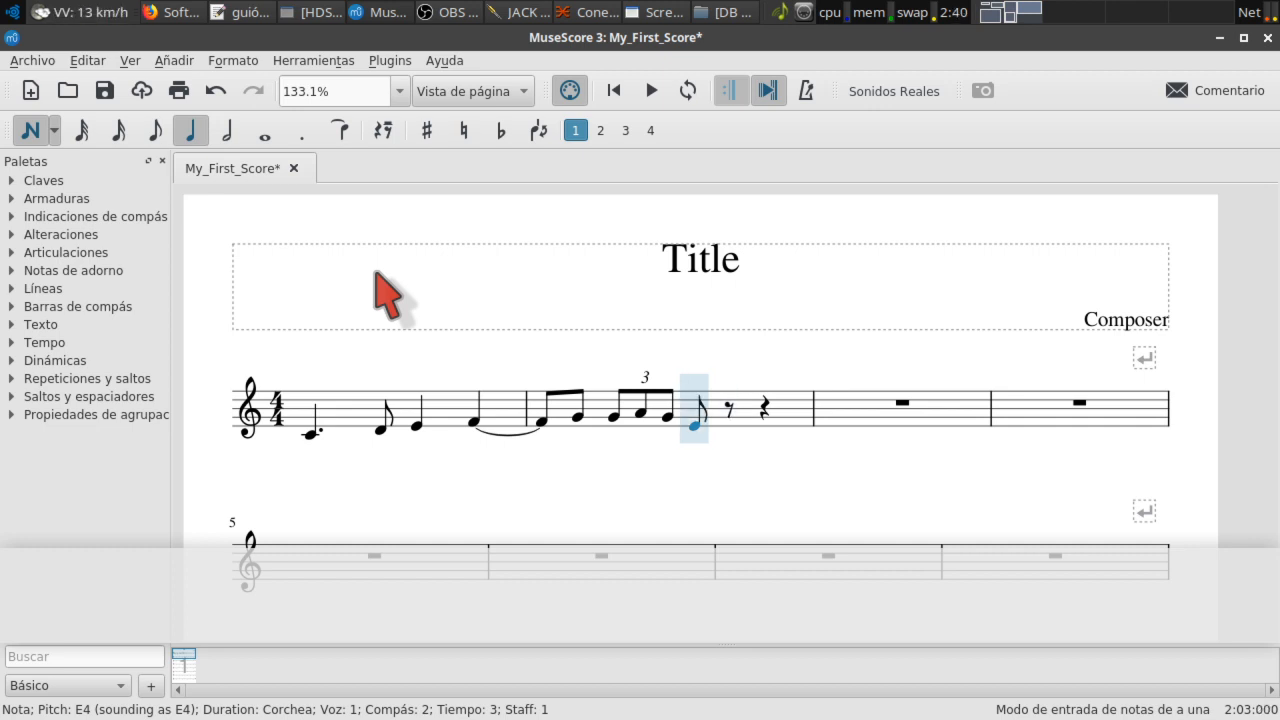
pyautogui.press('e')
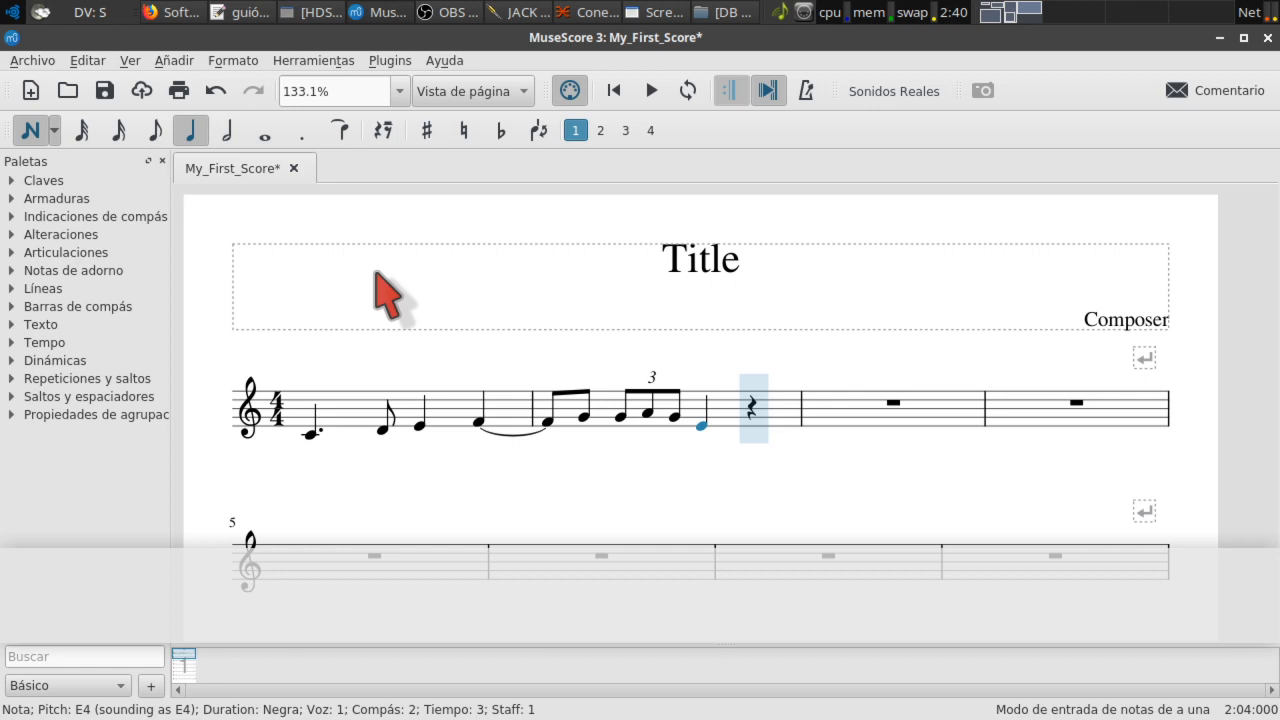
pyautogui.hotkey('ctrl', 'Up')
# Step: Finish measure 2 with D5 and C5 eighth notes
pyautogui.press('4')
pyautogui.press('d')
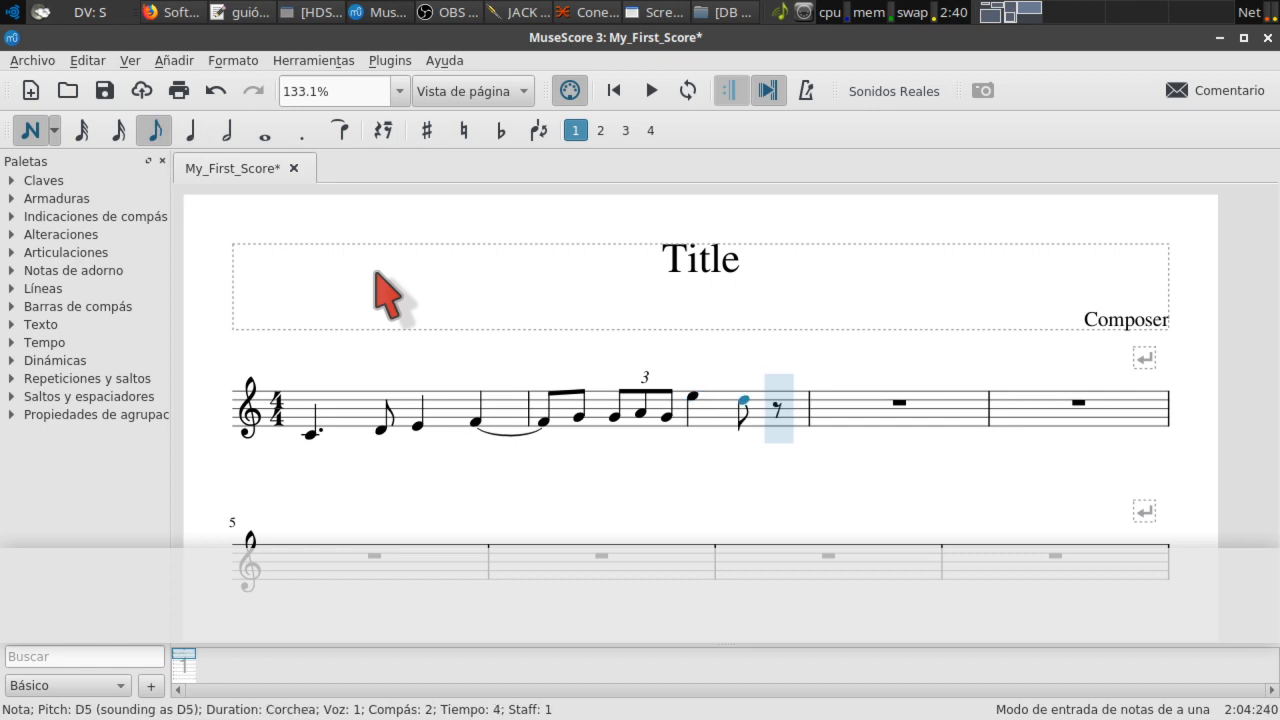
pyautogui.press('c')
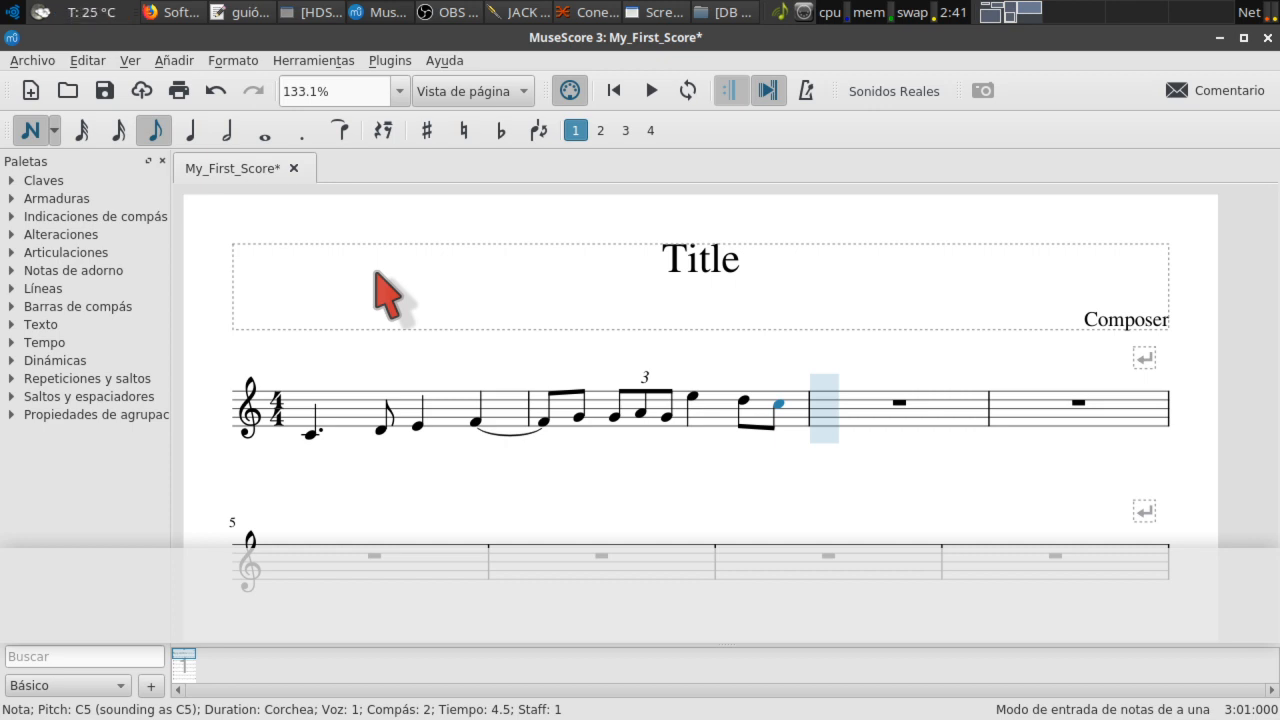
pyautogui.press('6')
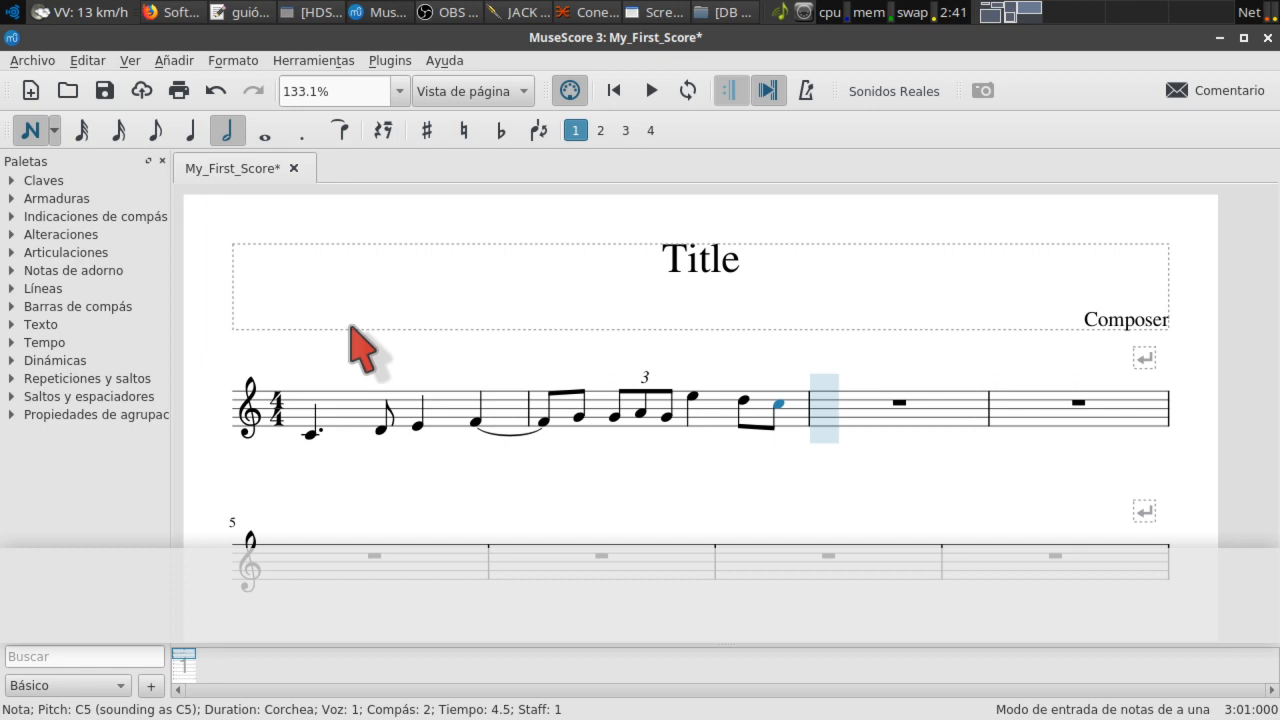
# Step: Create an eighth-note quintuplet at measure 3 holding C5, B4, A4, G4 and F4
pyautogui.hotkey('ctrl', '5')
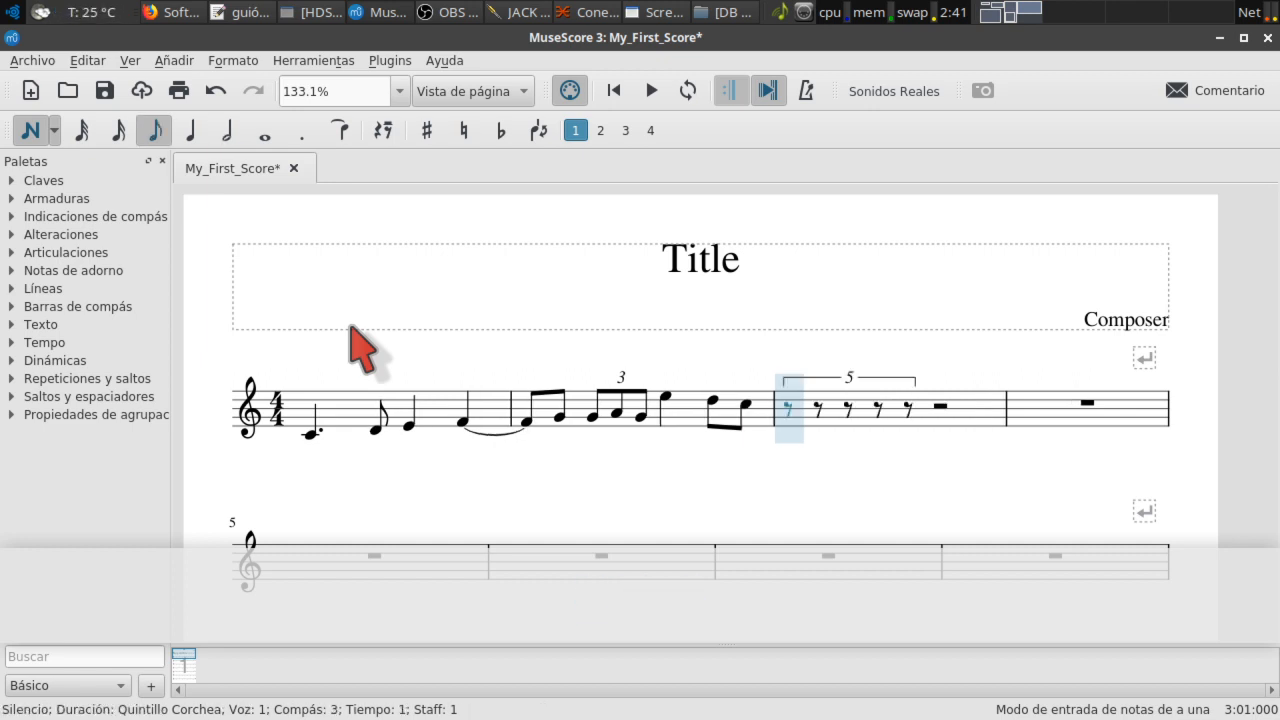
pyautogui.press('c')
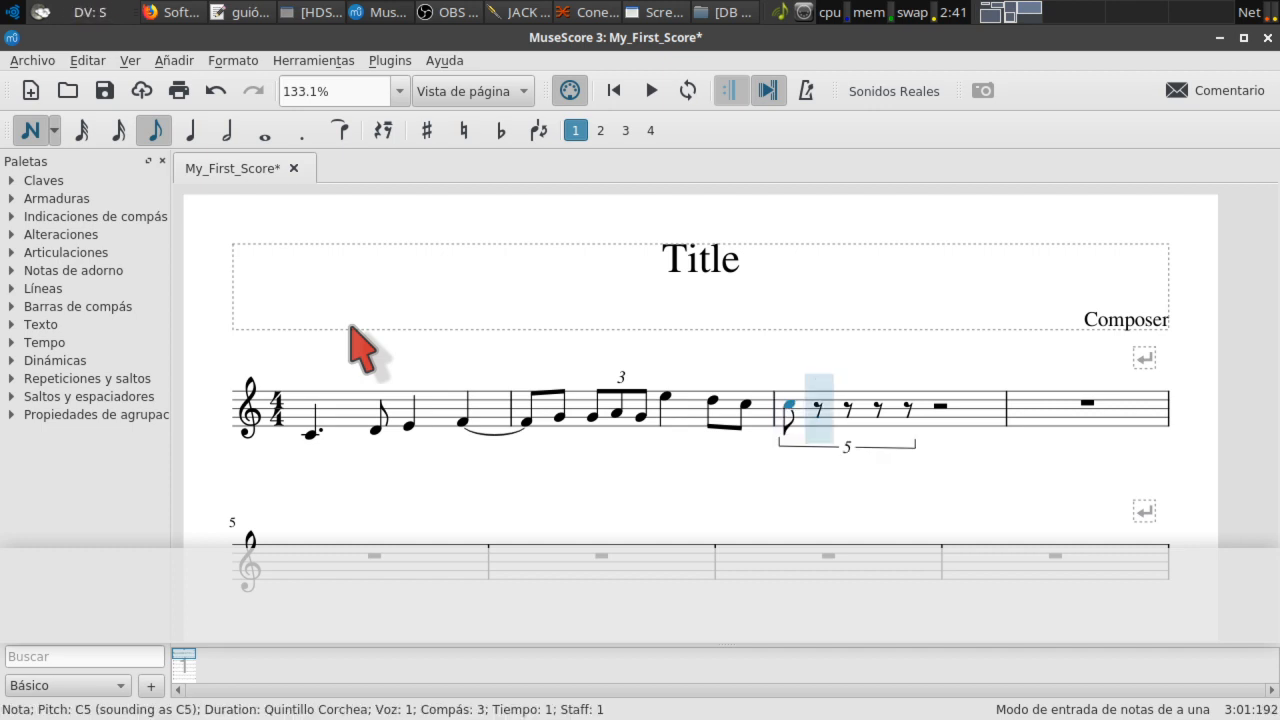
pyautogui.press('b')
pyautogui.press('a')
pyautogui.press('g')
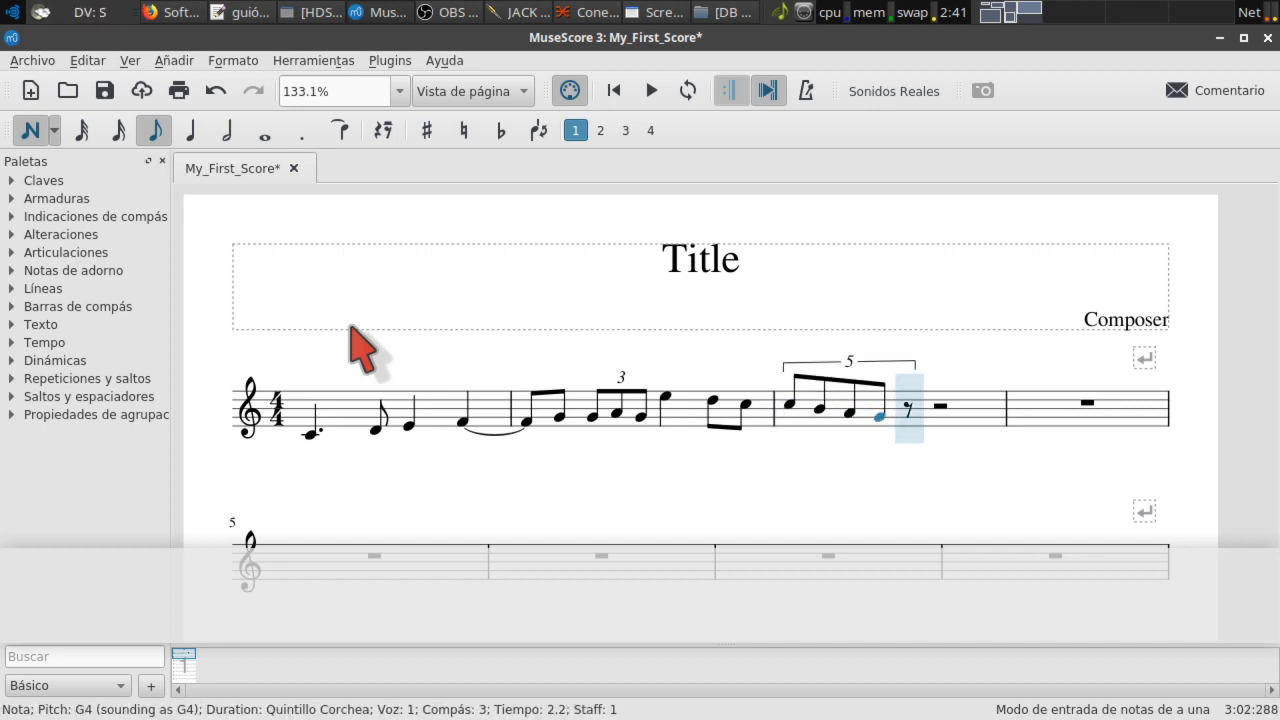
pyautogui.press('f')
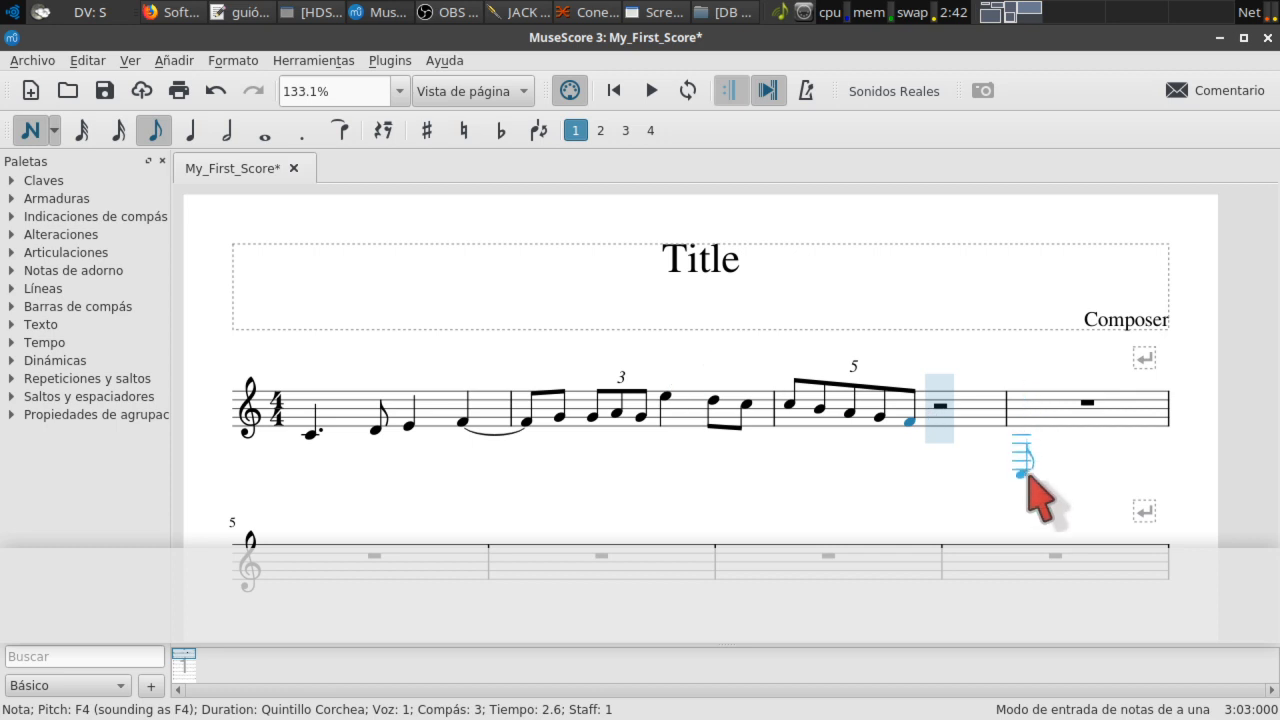
# Step: Place trial E6 and A4 eighths in measure 4, then select and delete the whole measure
pyautogui.click(1022, 367)
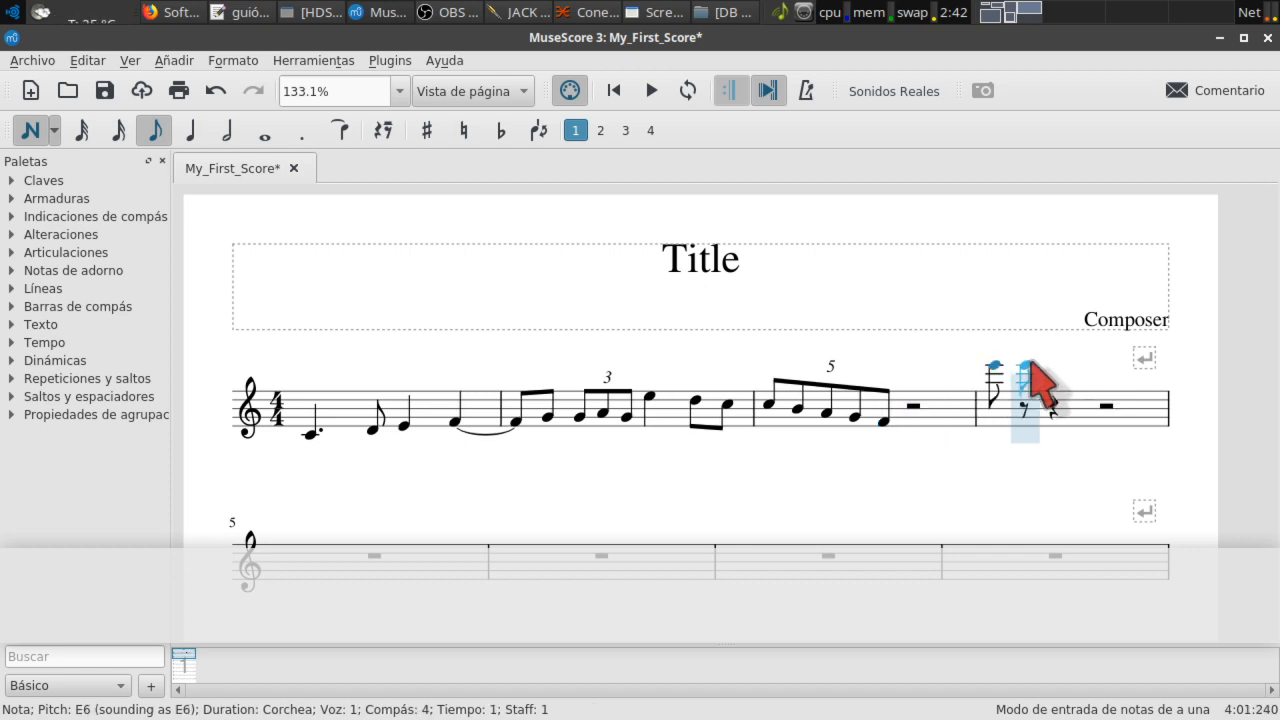
pyautogui.click(1052, 410)
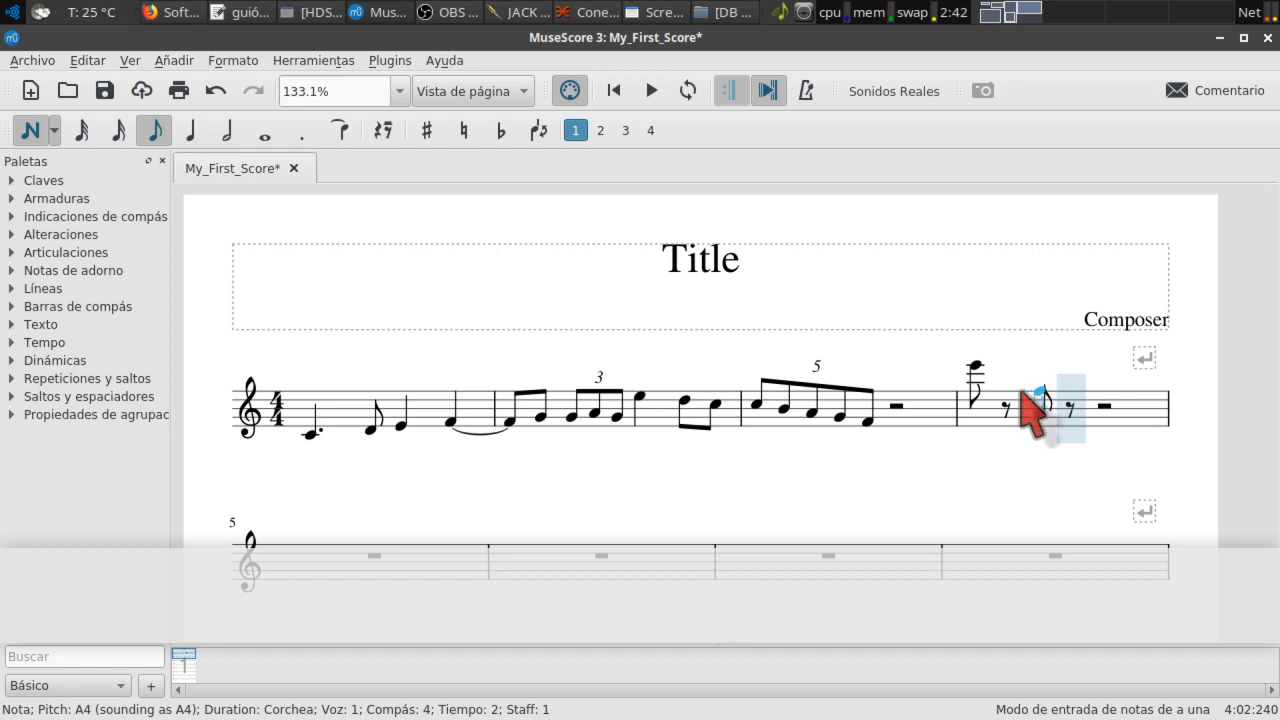
pyautogui.press('Escape')
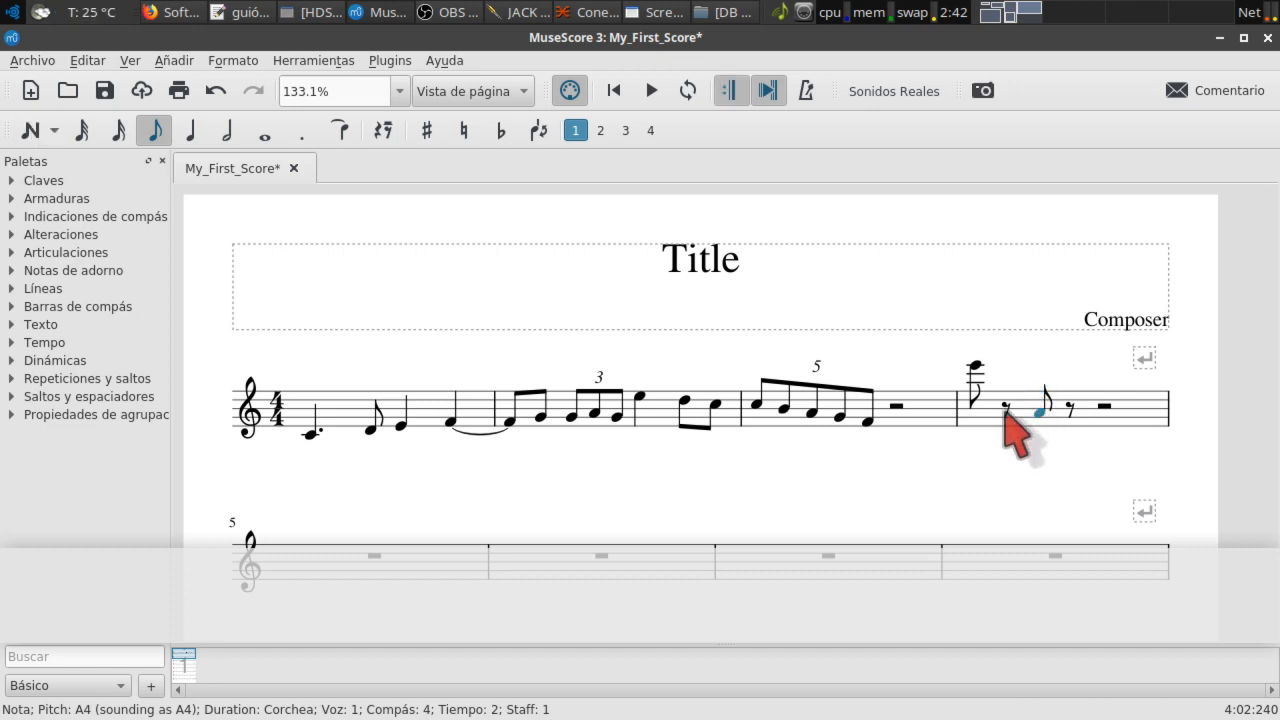
pyautogui.click(1005, 407)
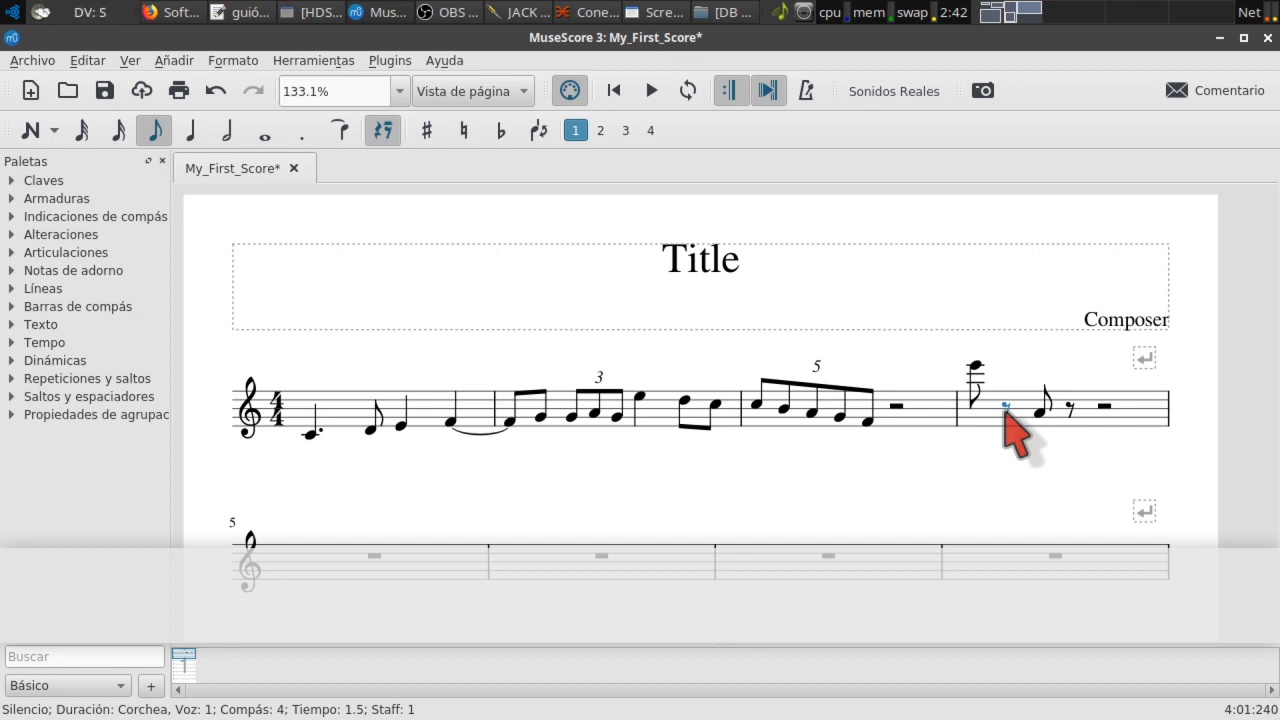
pyautogui.keyDown('shift'); pyautogui.click(1111, 414); pyautogui.keyUp('shift')
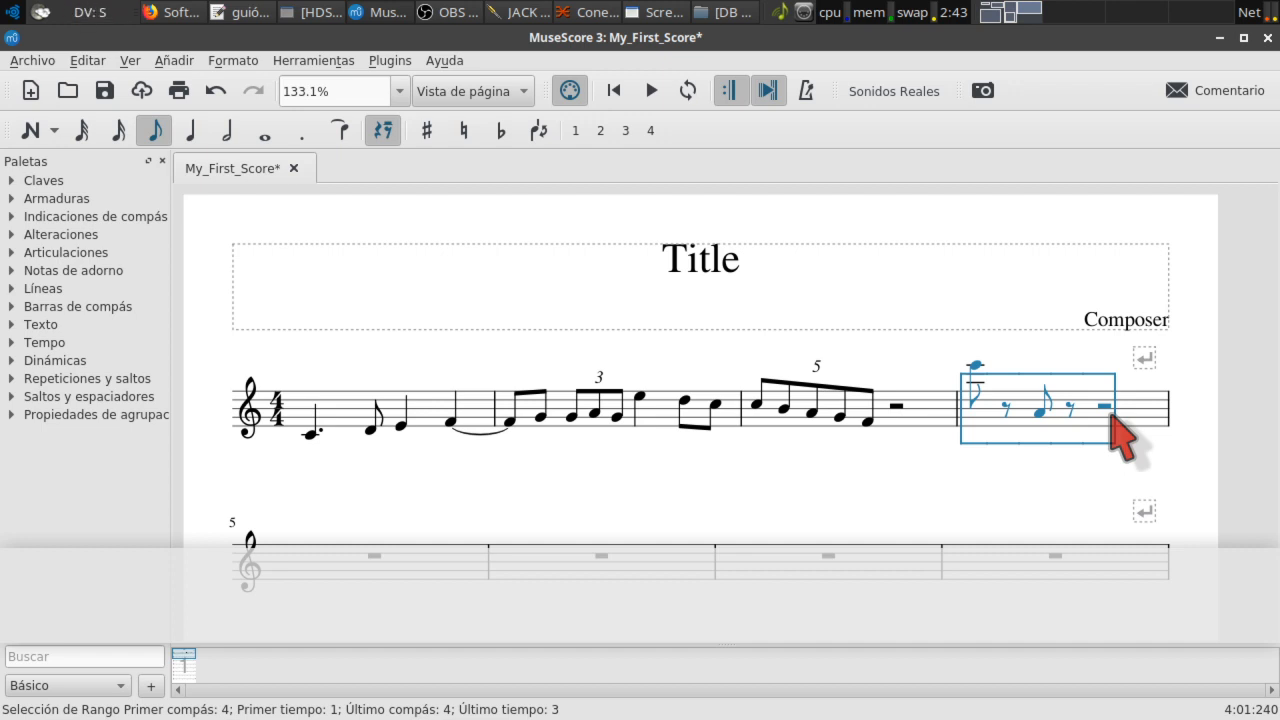
pyautogui.press('Delete')
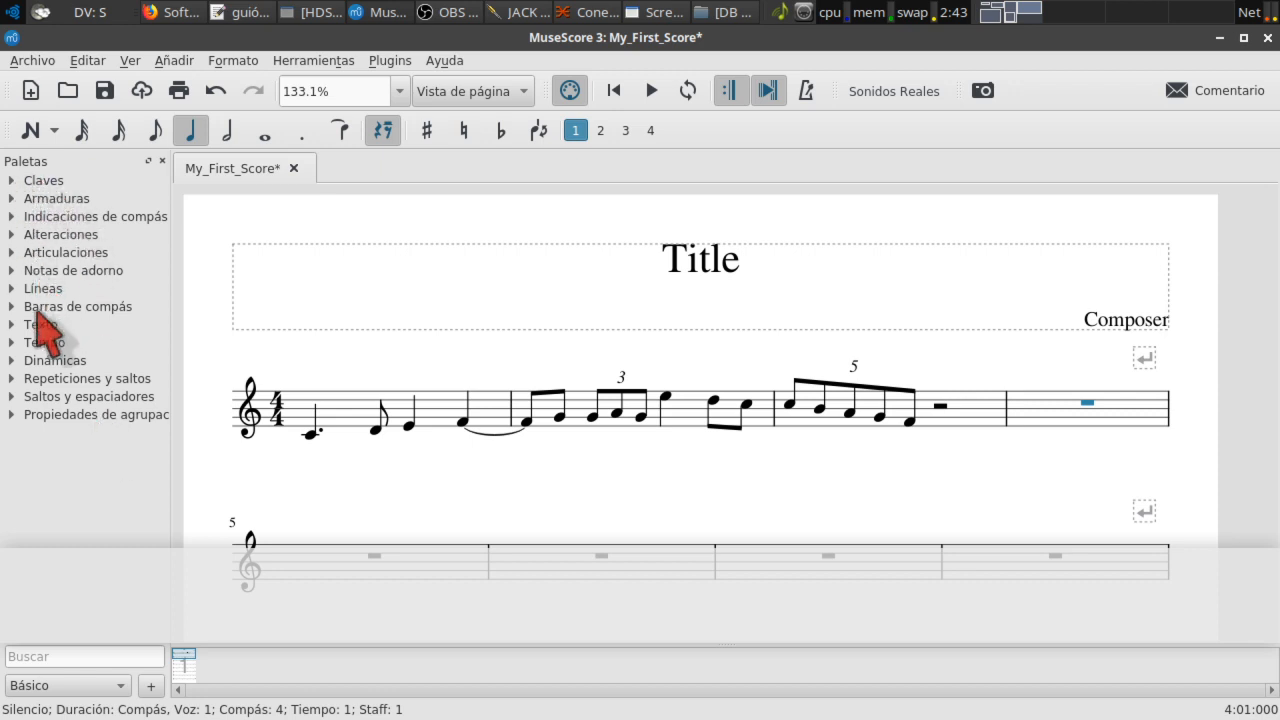
# Step: Browse the clef, key signature, time signature and accidental palettes, then open the workspace list
pyautogui.click(14, 182)
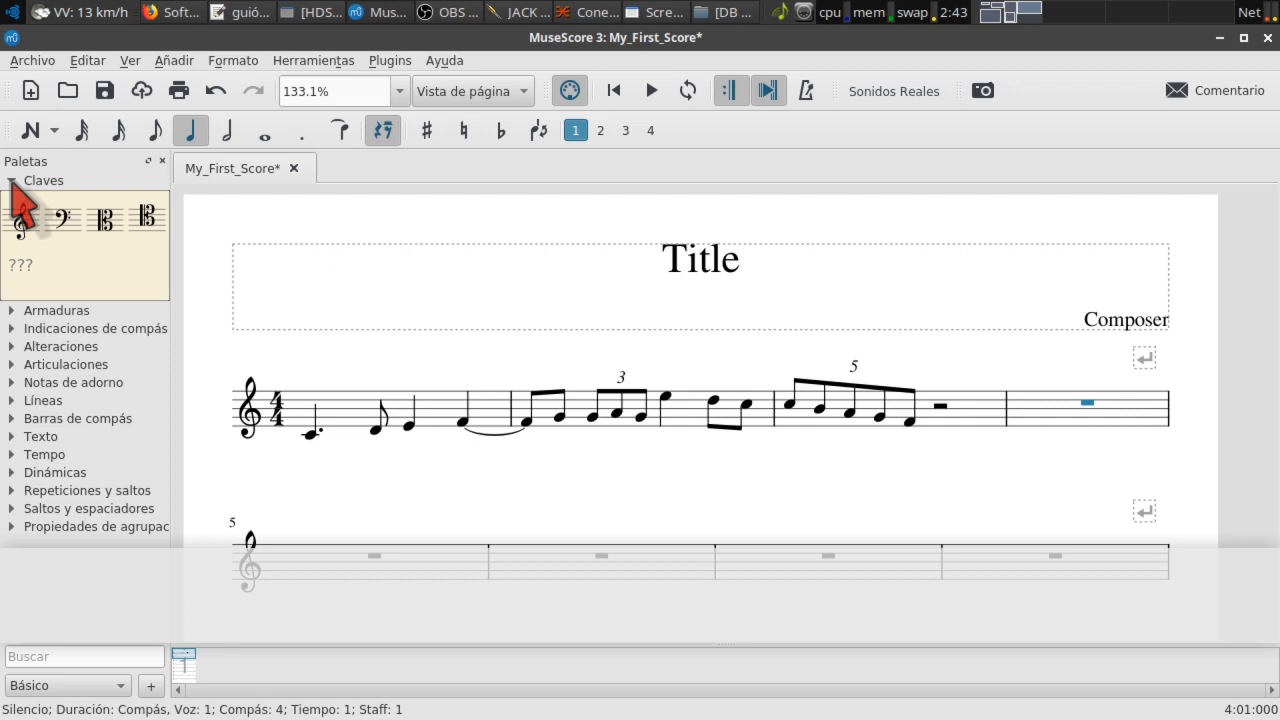
pyautogui.click(12, 182)
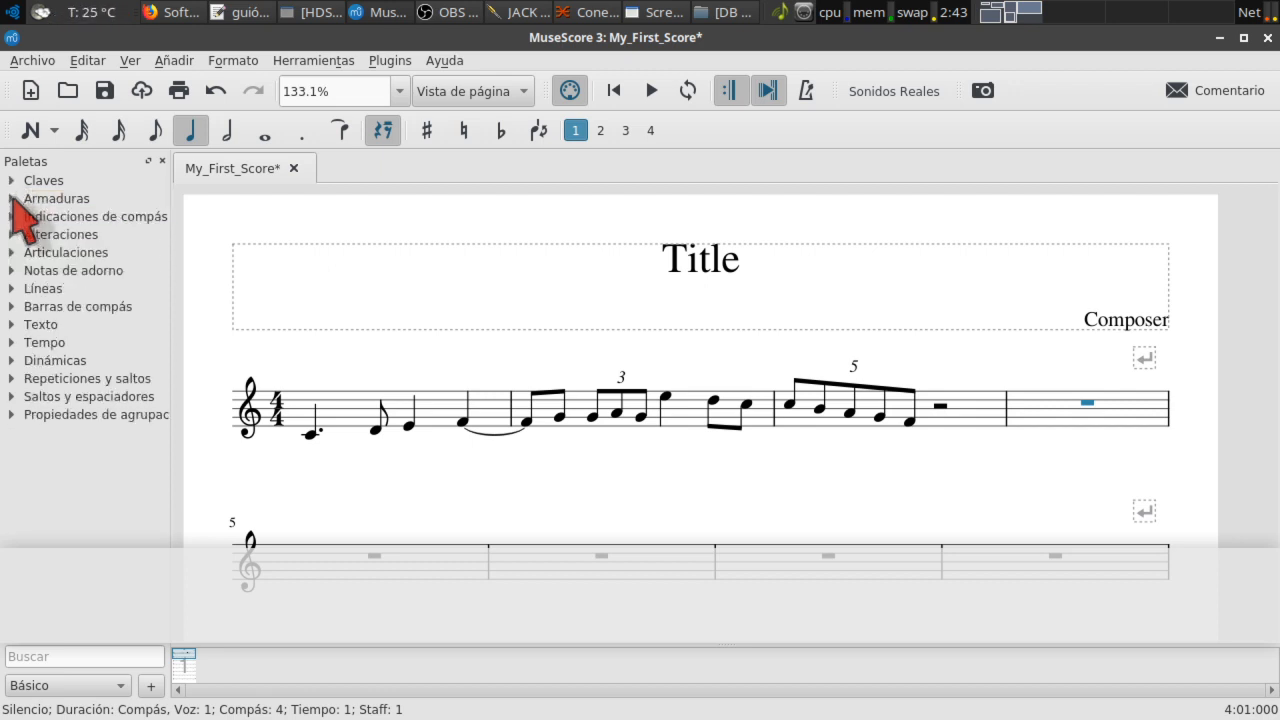
pyautogui.click(12, 198)
pyautogui.click(12, 199)
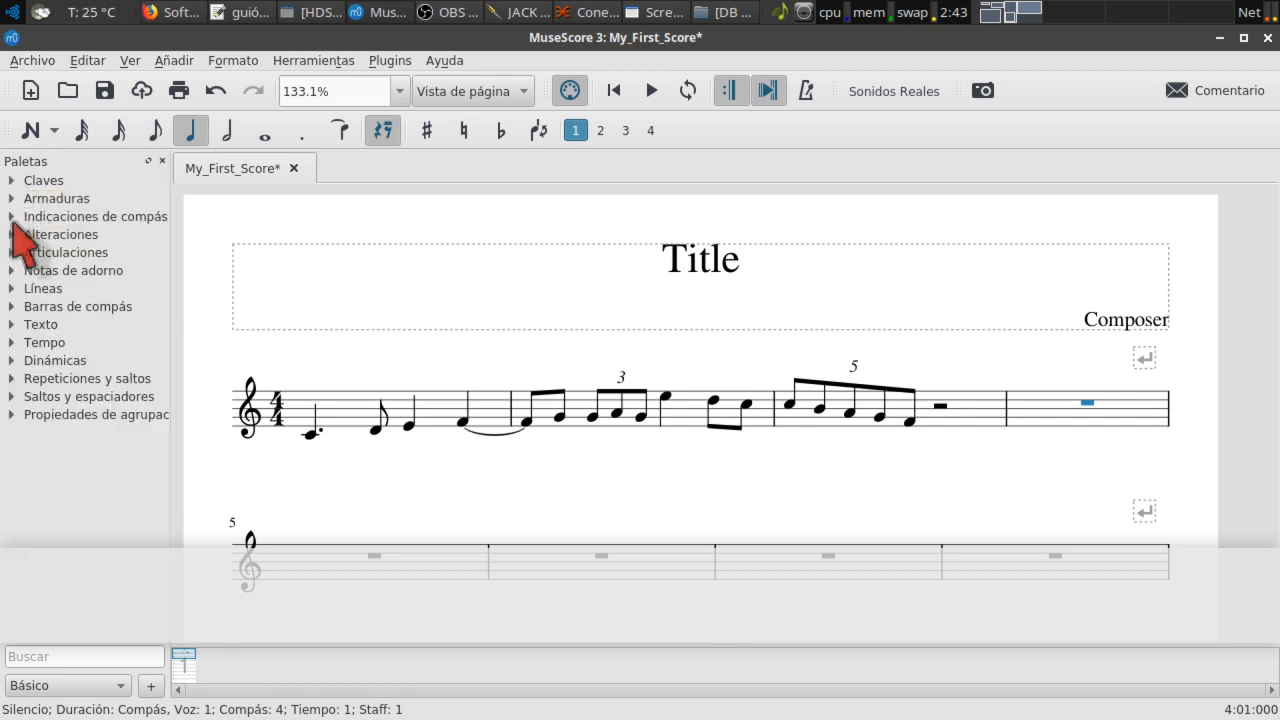
pyautogui.click(13, 216)
pyautogui.click(12, 216)
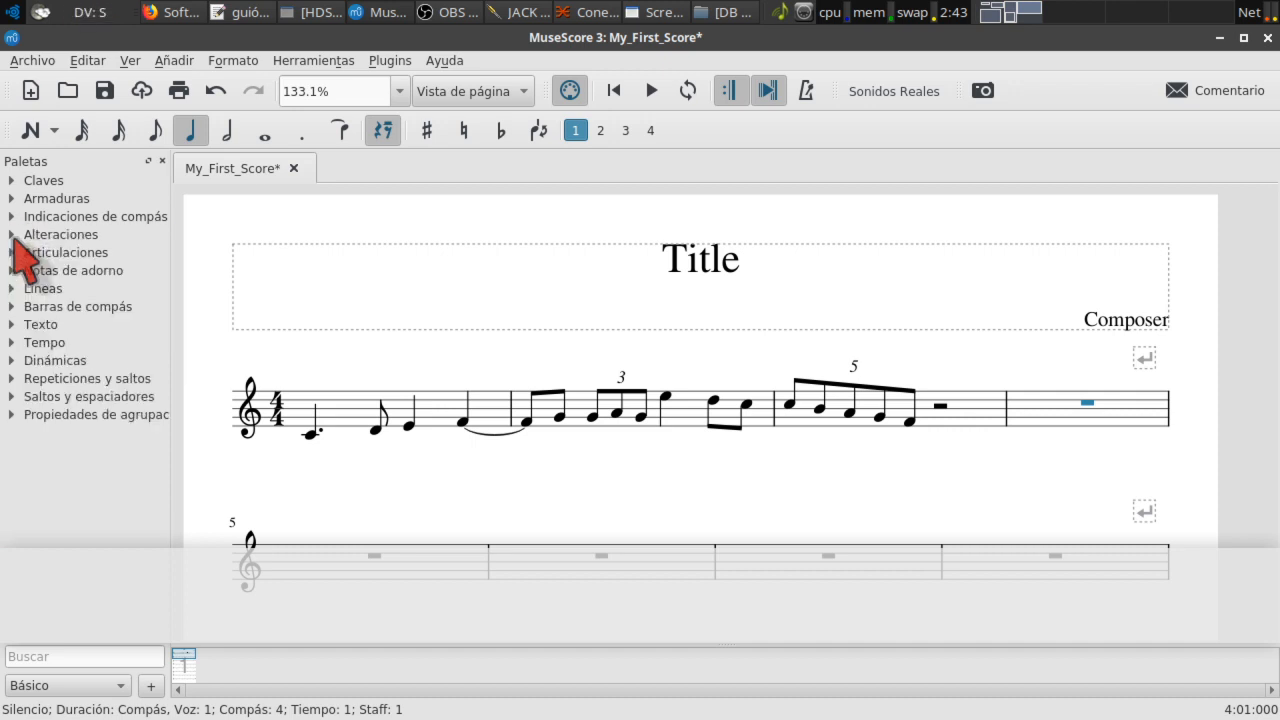
pyautogui.click(13, 235)
pyautogui.click(13, 235)
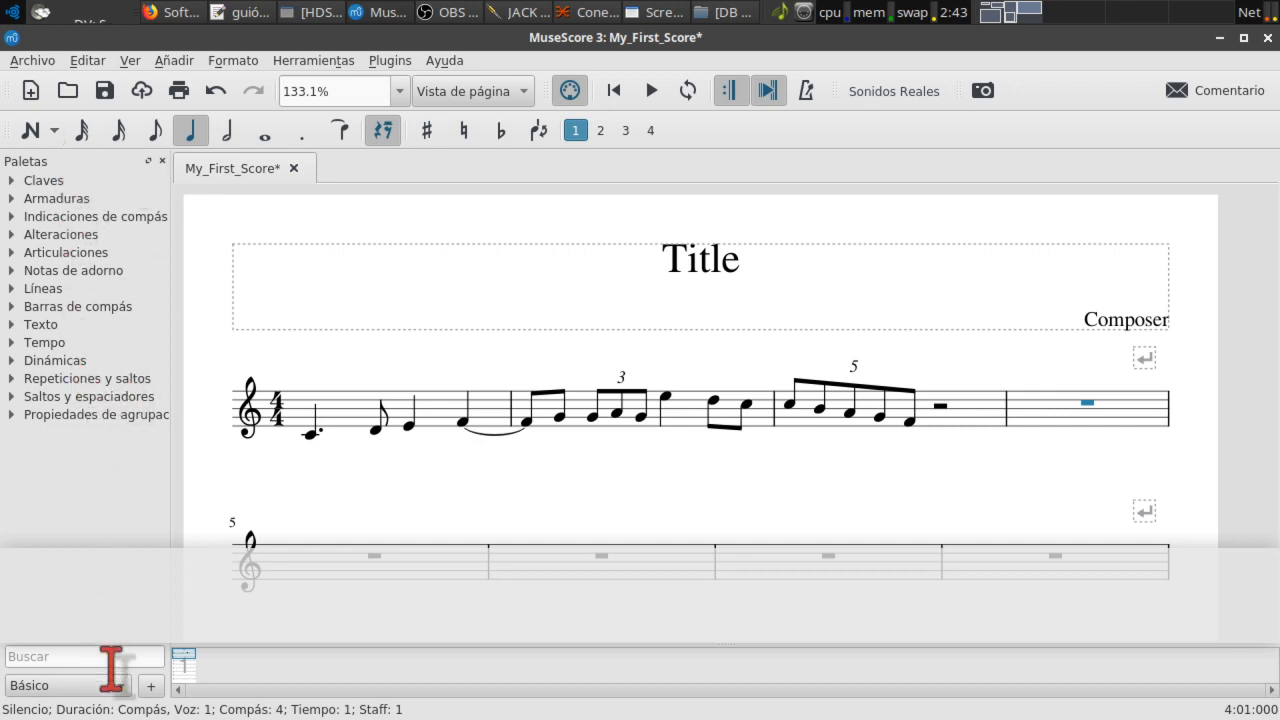
pyautogui.click(24, 182)
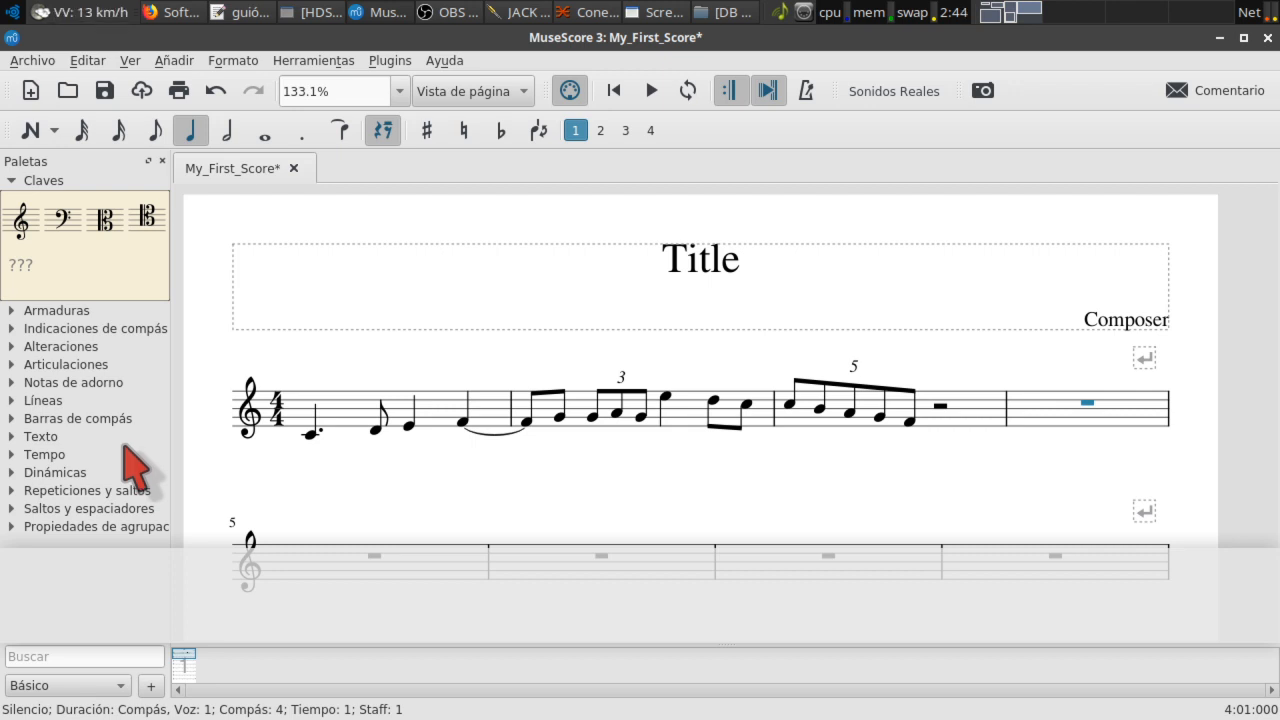
pyautogui.click(118, 697)
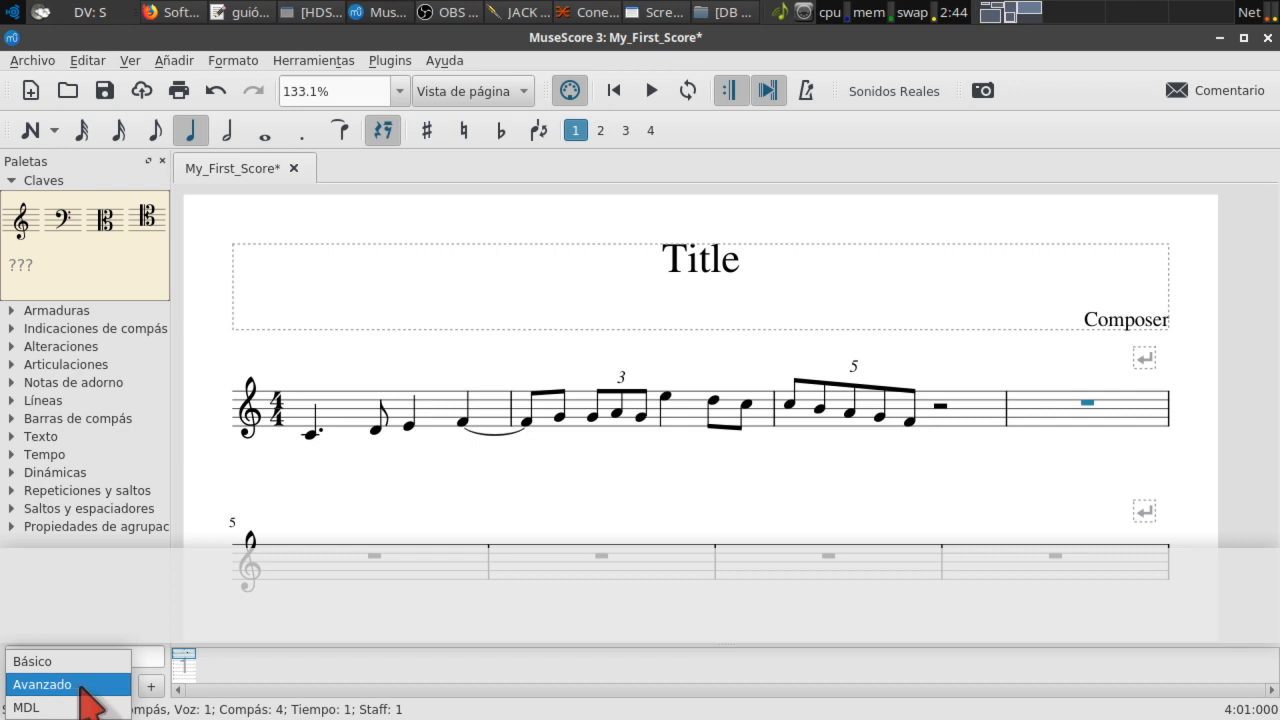
# Step: Switch to Avanzado, compare its clef, key and time signature palettes, and keep it
pyautogui.press('Escape')
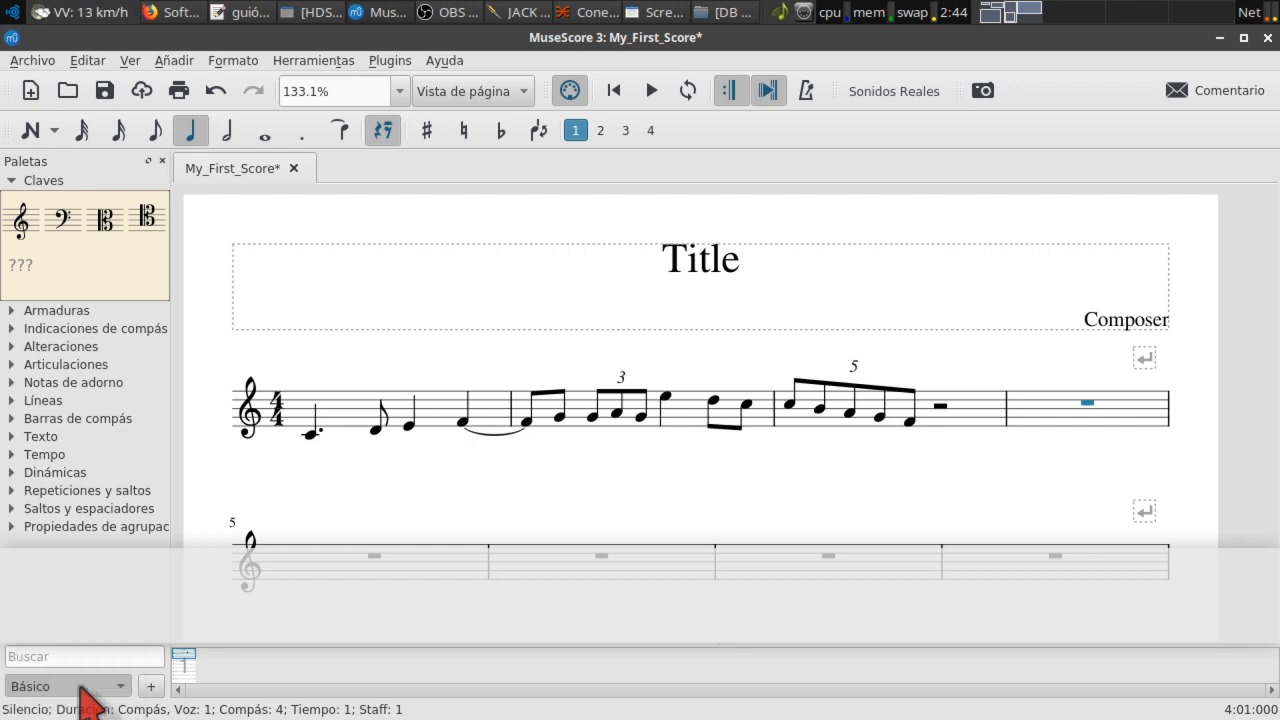
pyautogui.click(12, 181)
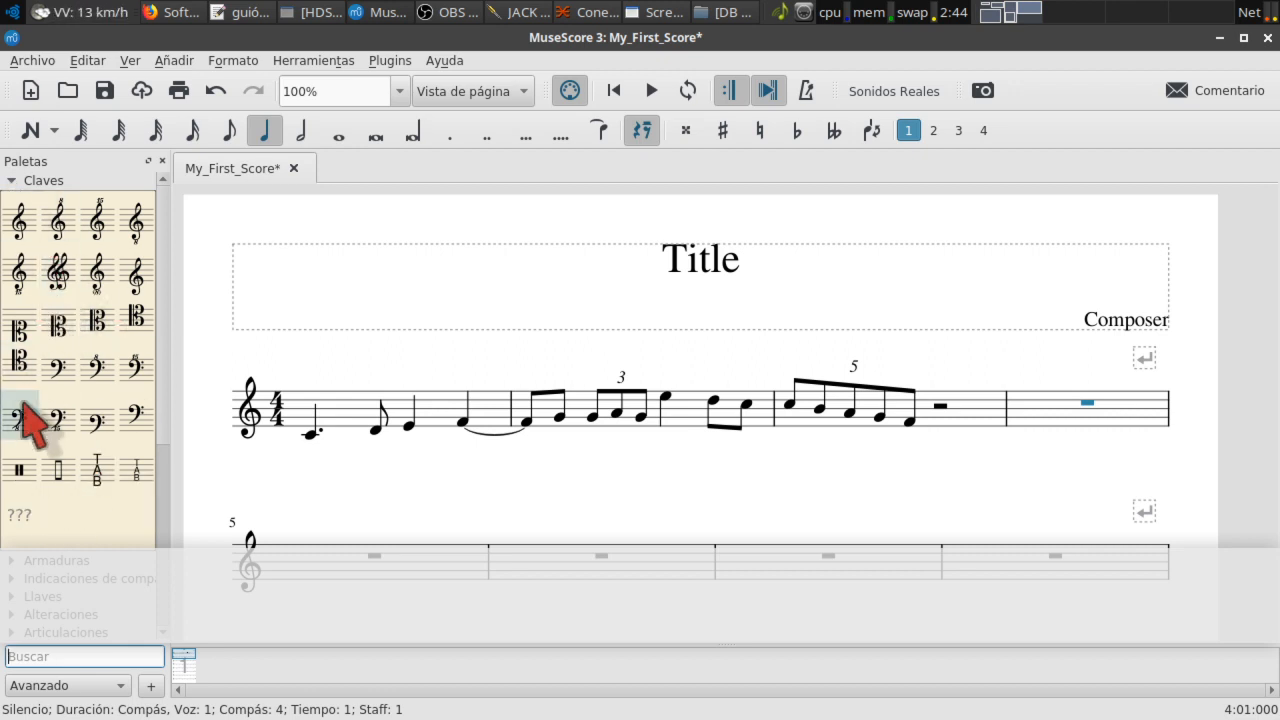
pyautogui.click(12, 181)
pyautogui.click(14, 199)
pyautogui.click(14, 199)
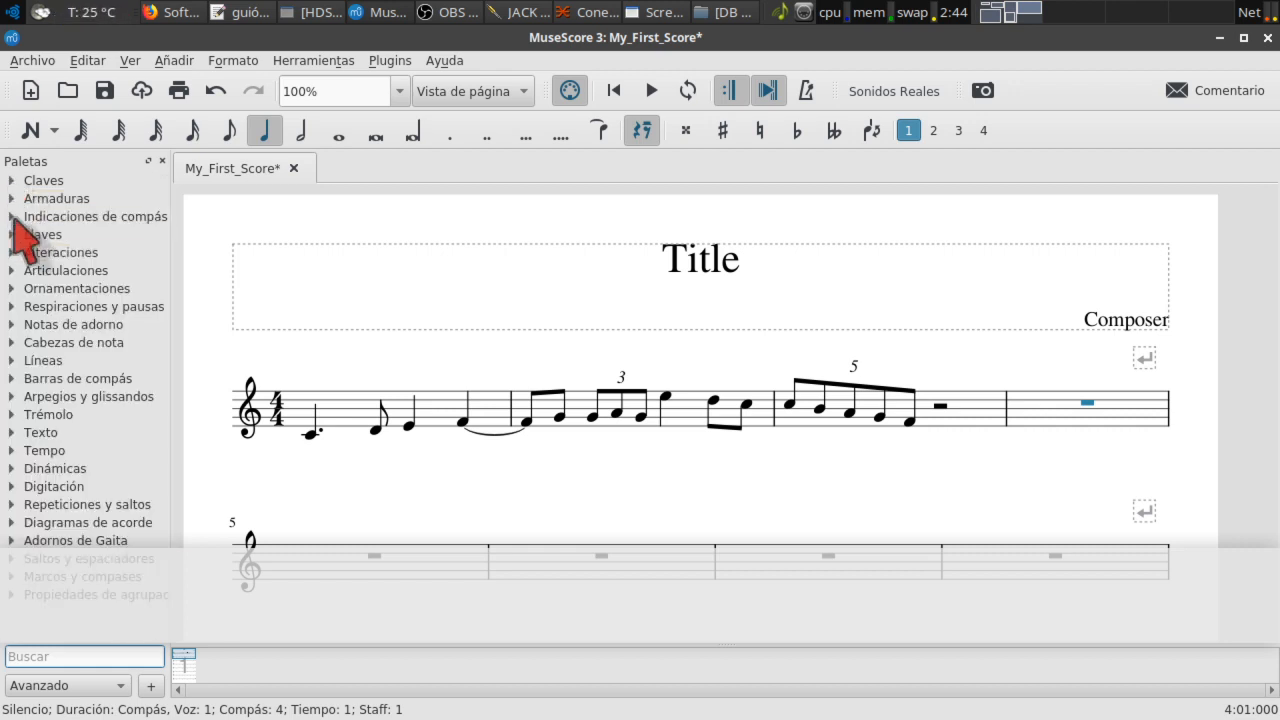
pyautogui.click(13, 217)
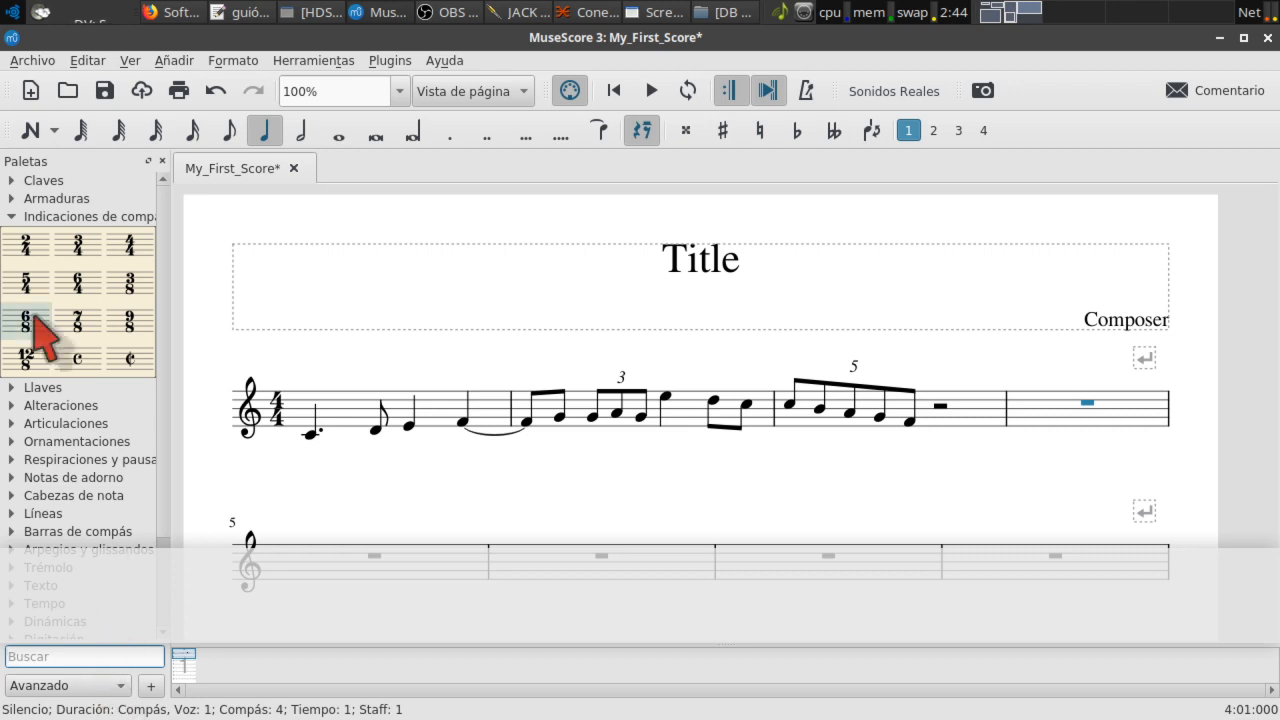
pyautogui.click(13, 217)
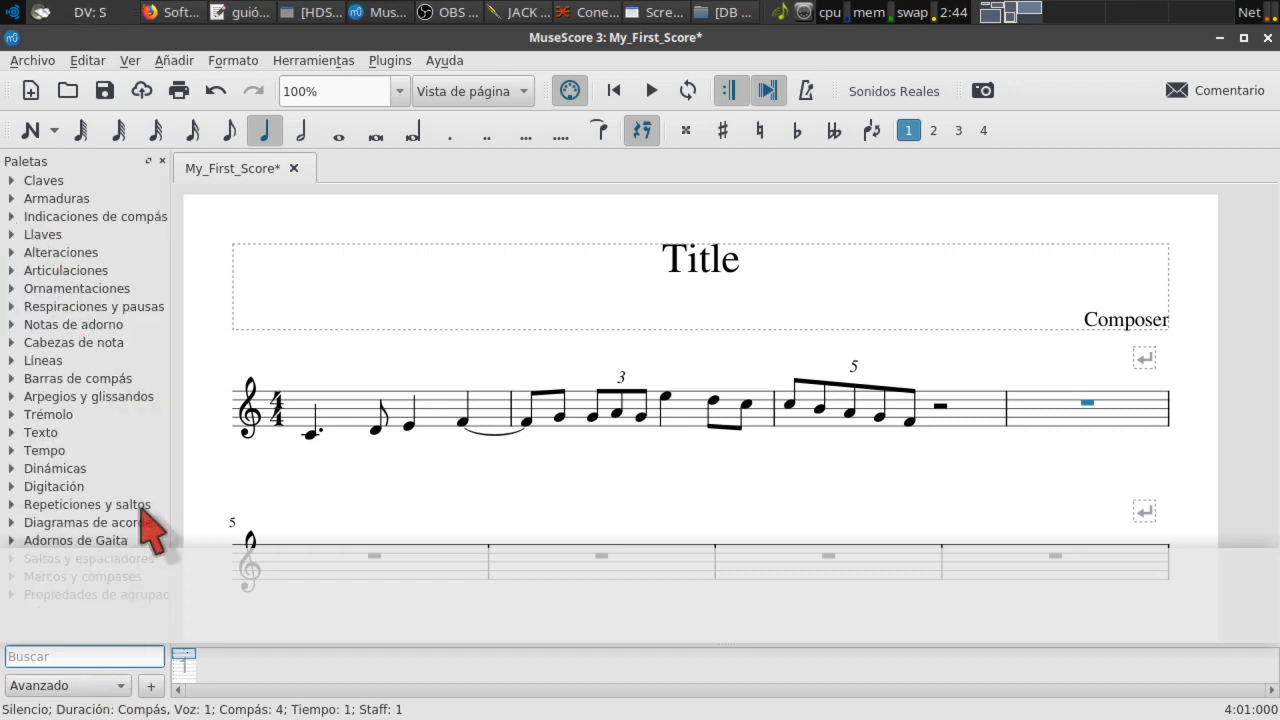
pyautogui.click(122, 687)
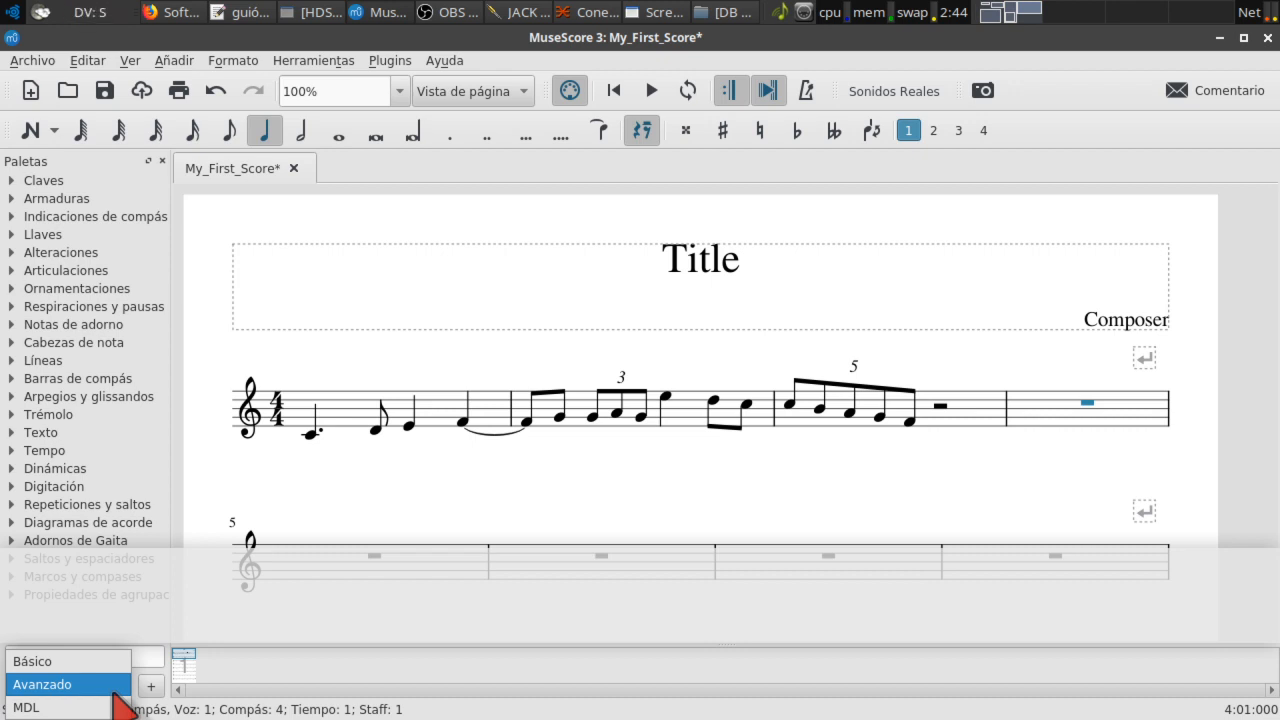
pyautogui.click(114, 688)
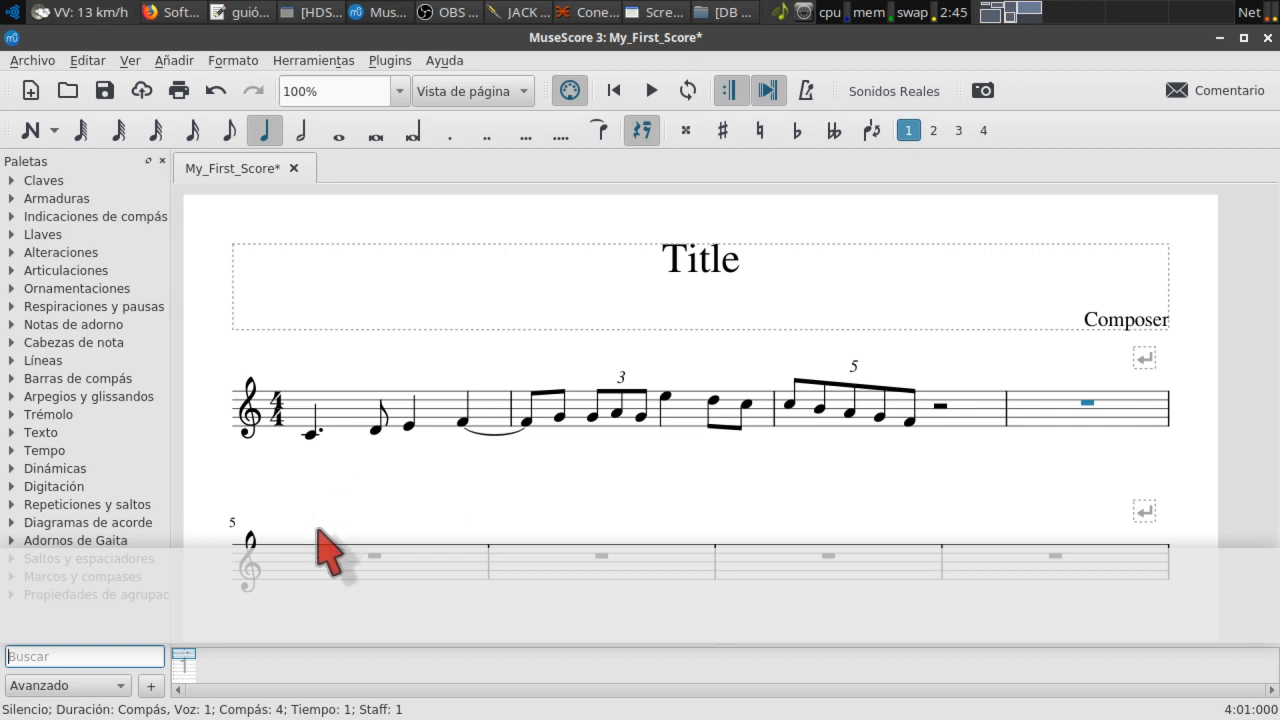
# Step: Show the Inspector with F8, zoom out to the first system, and clear the selection
pyautogui.press('F8')
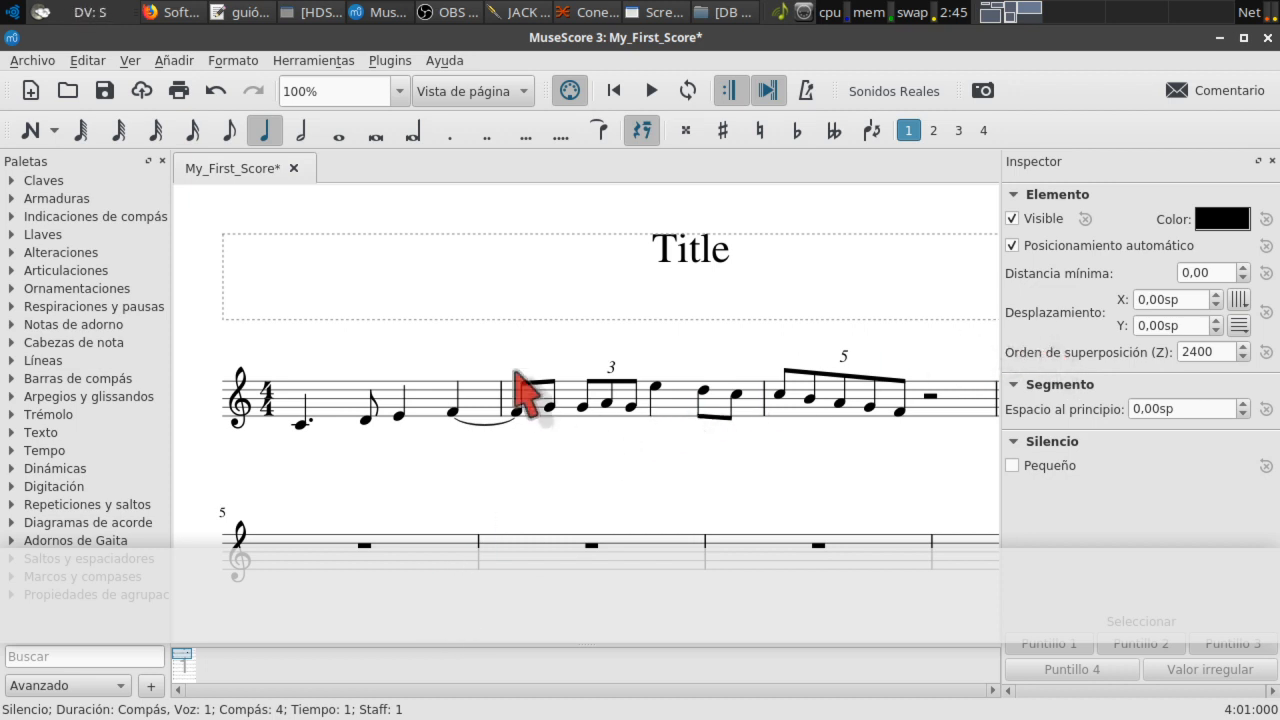
pyautogui.hotkey('ctrl', '-')
pyautogui.hotkey('ctrl', '-')
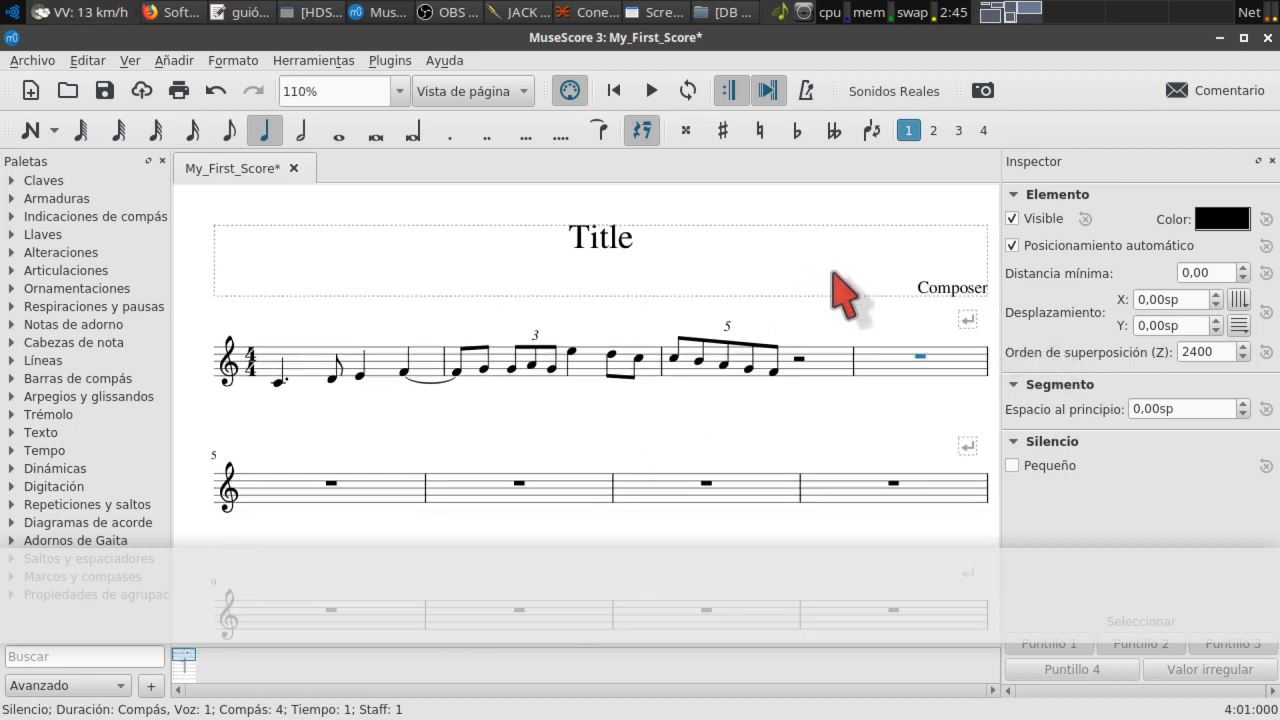
pyautogui.click(697, 430)
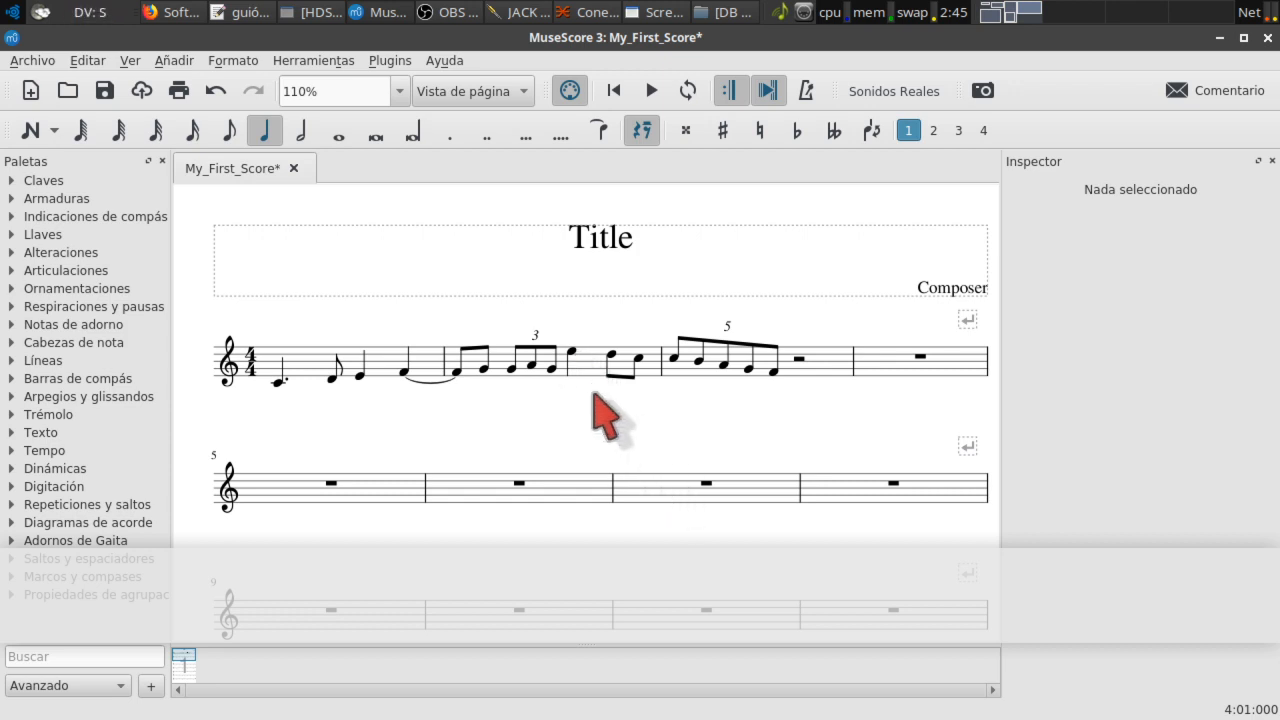
# Step: Select the measure-2 E5 note and its stem, and make the stem visible in the Inspector
pyautogui.click(572, 353)
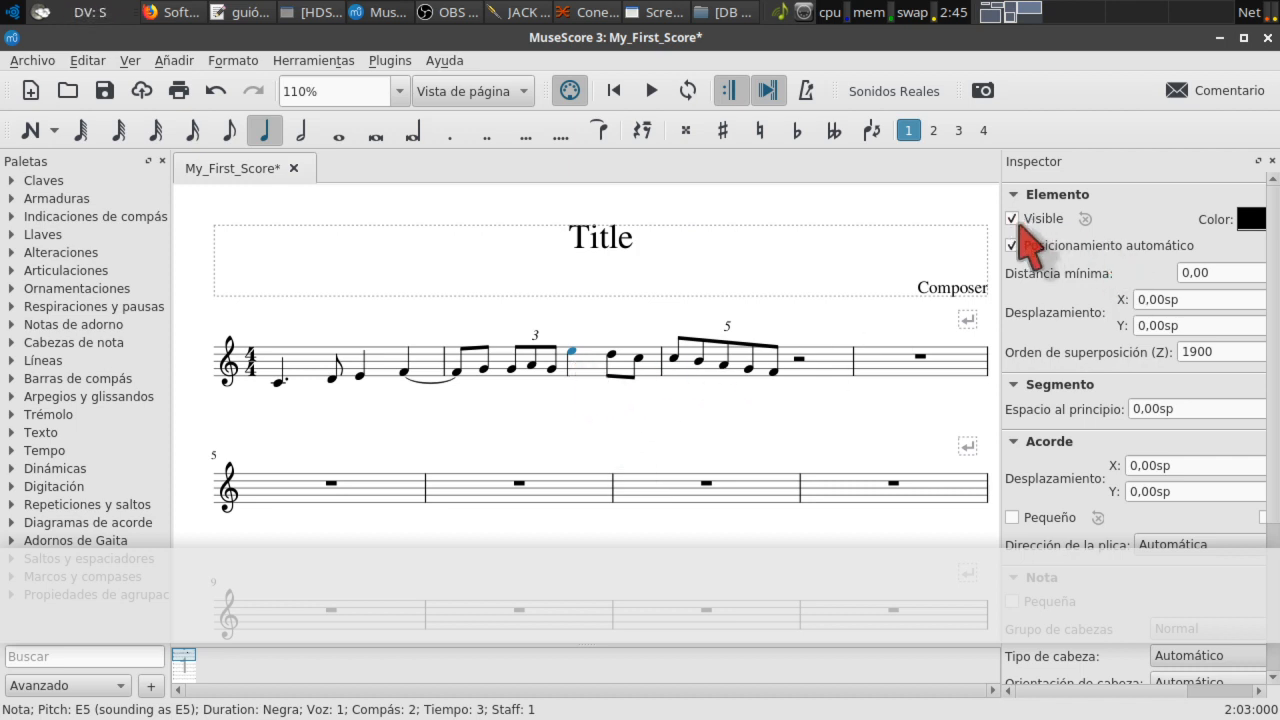
pyautogui.click(569, 371)
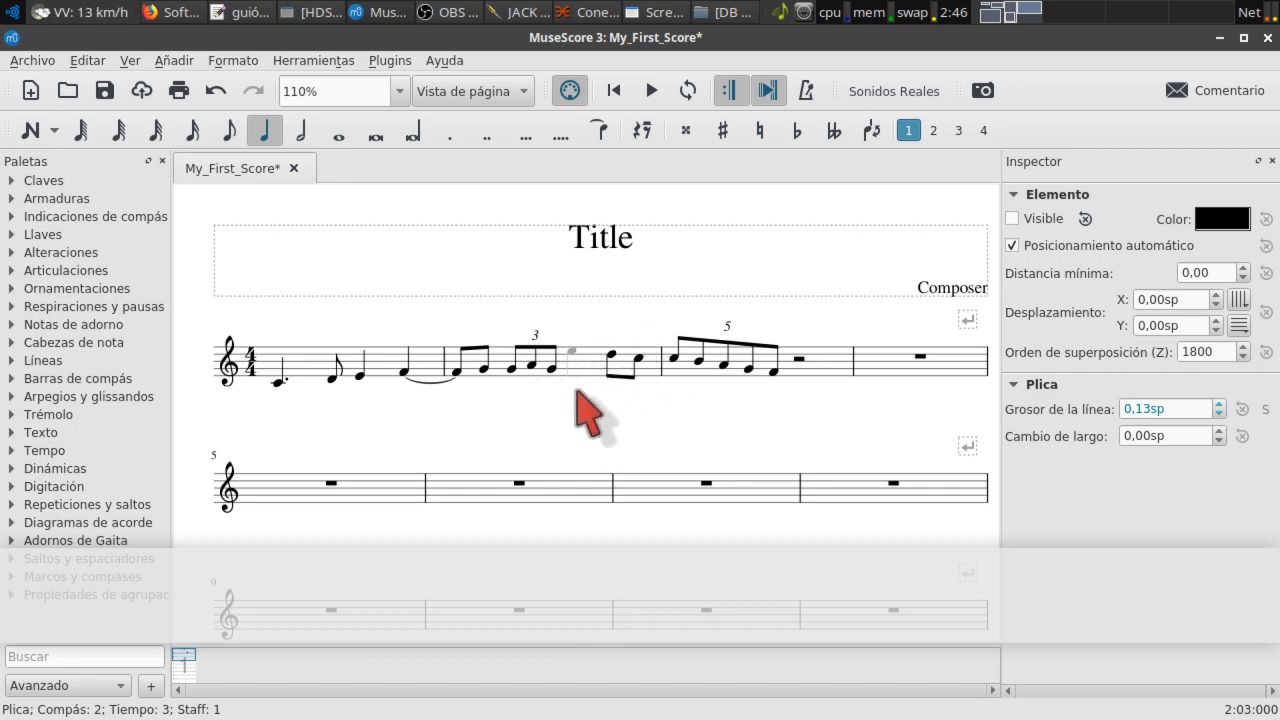
pyautogui.click(572, 353)
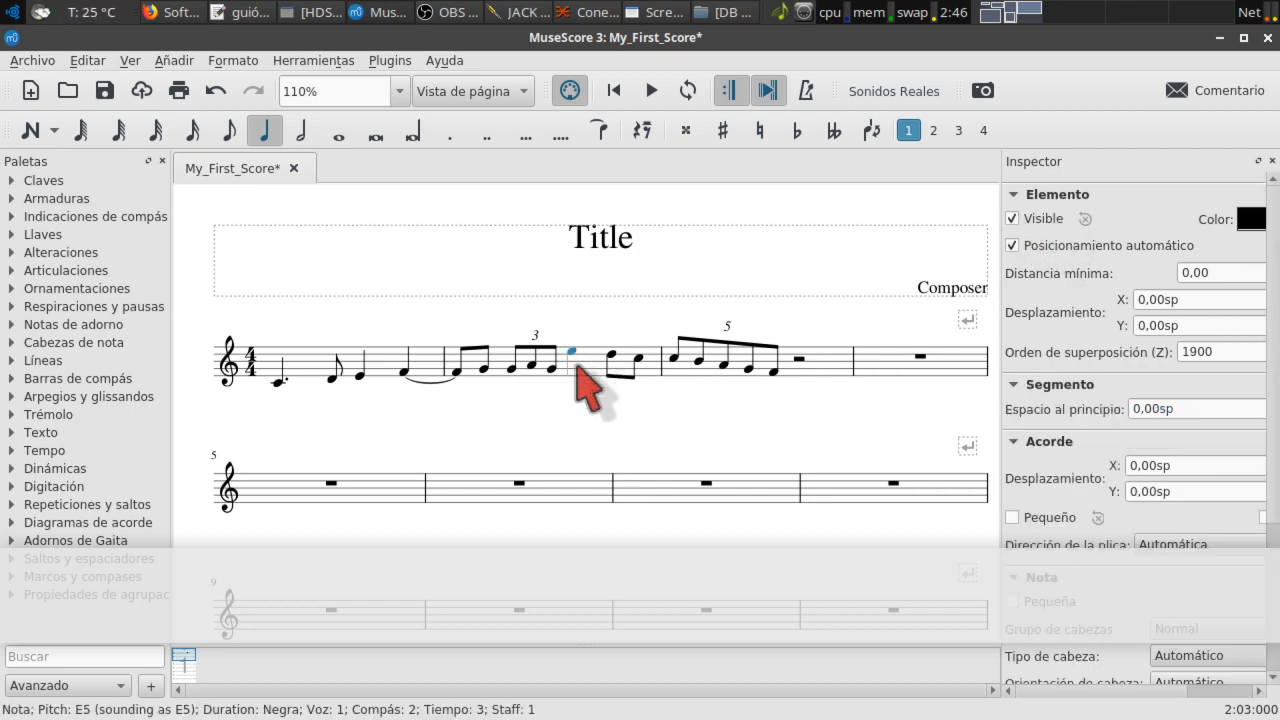
pyautogui.click(568, 366)
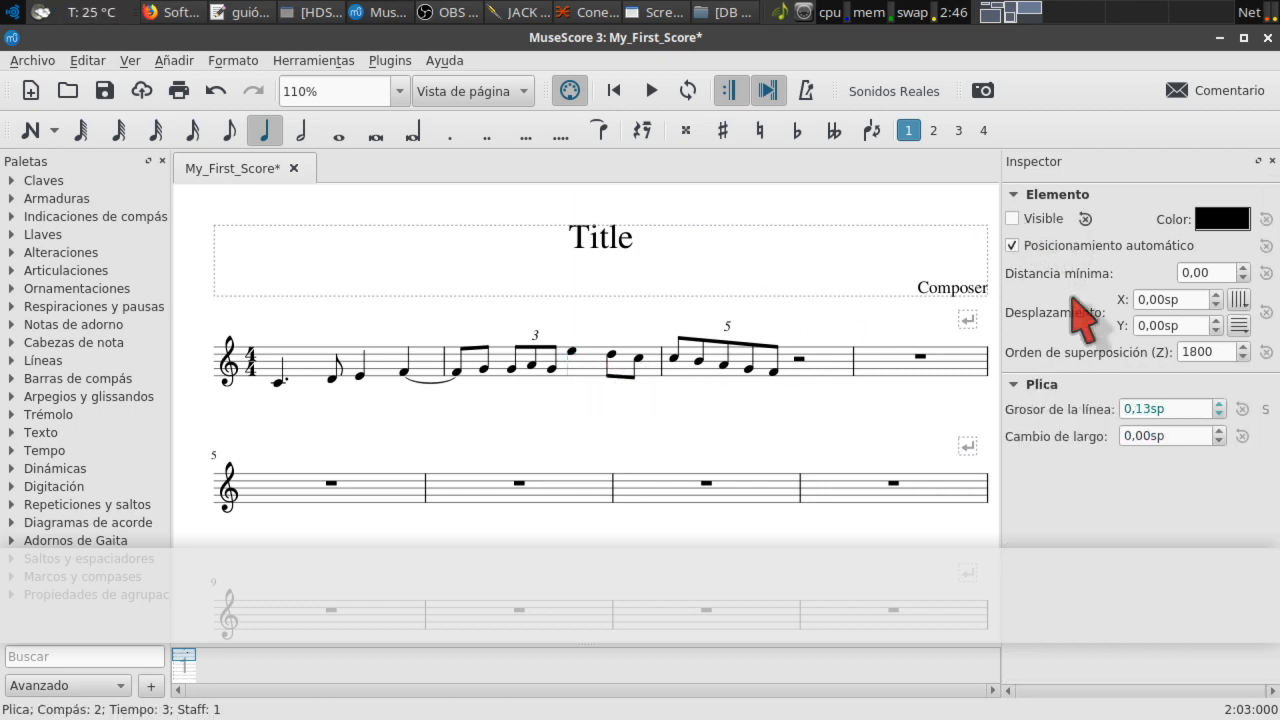
pyautogui.click(1013, 218)
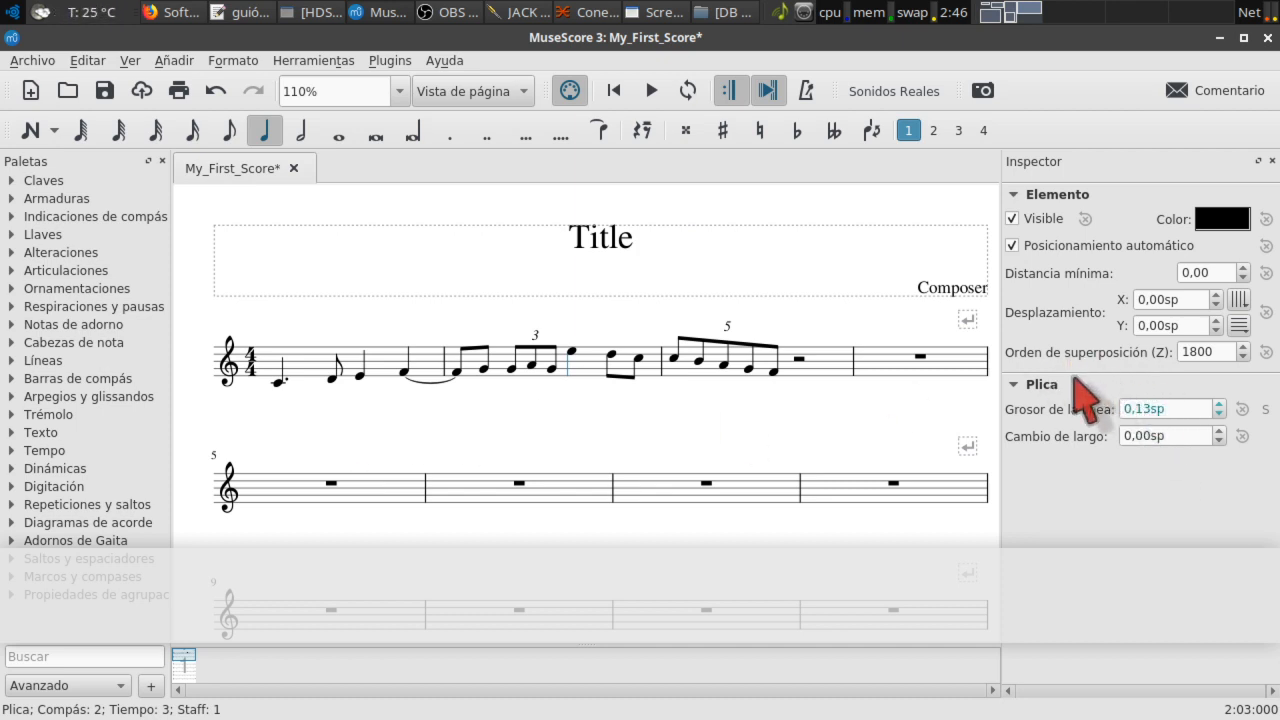
pyautogui.click(600, 243)
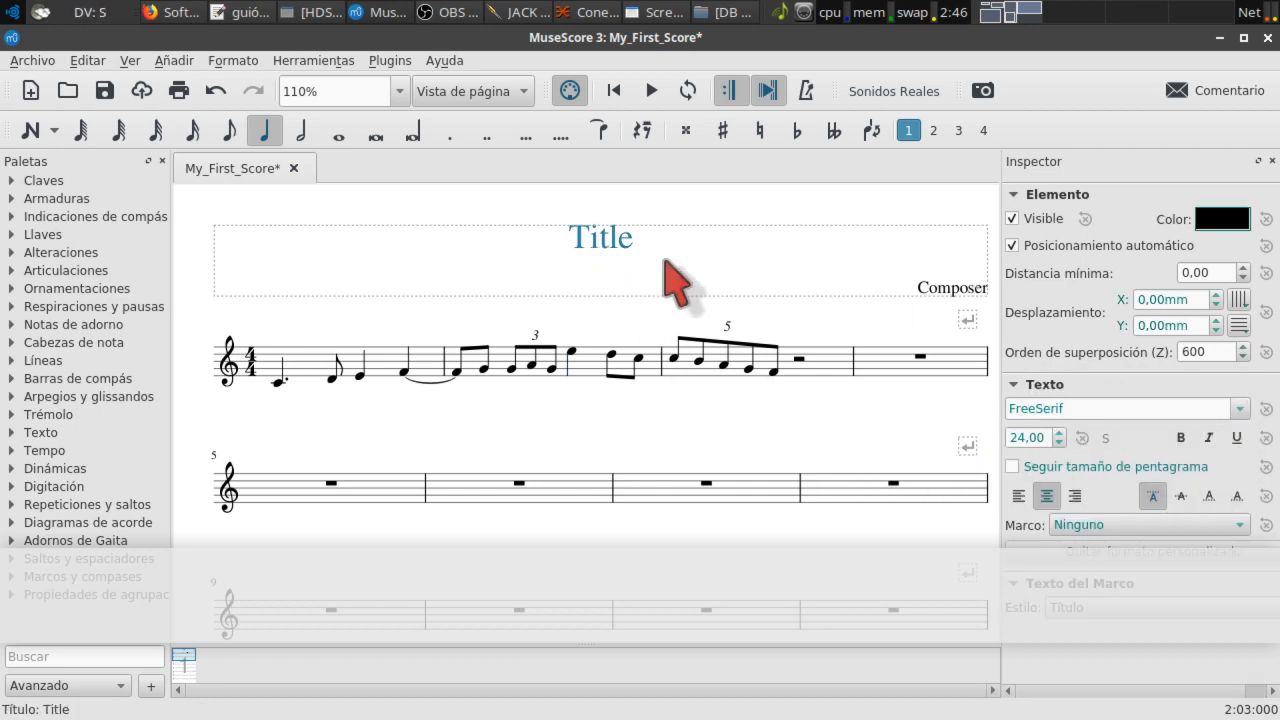
pyautogui.doubleClick(617, 245)
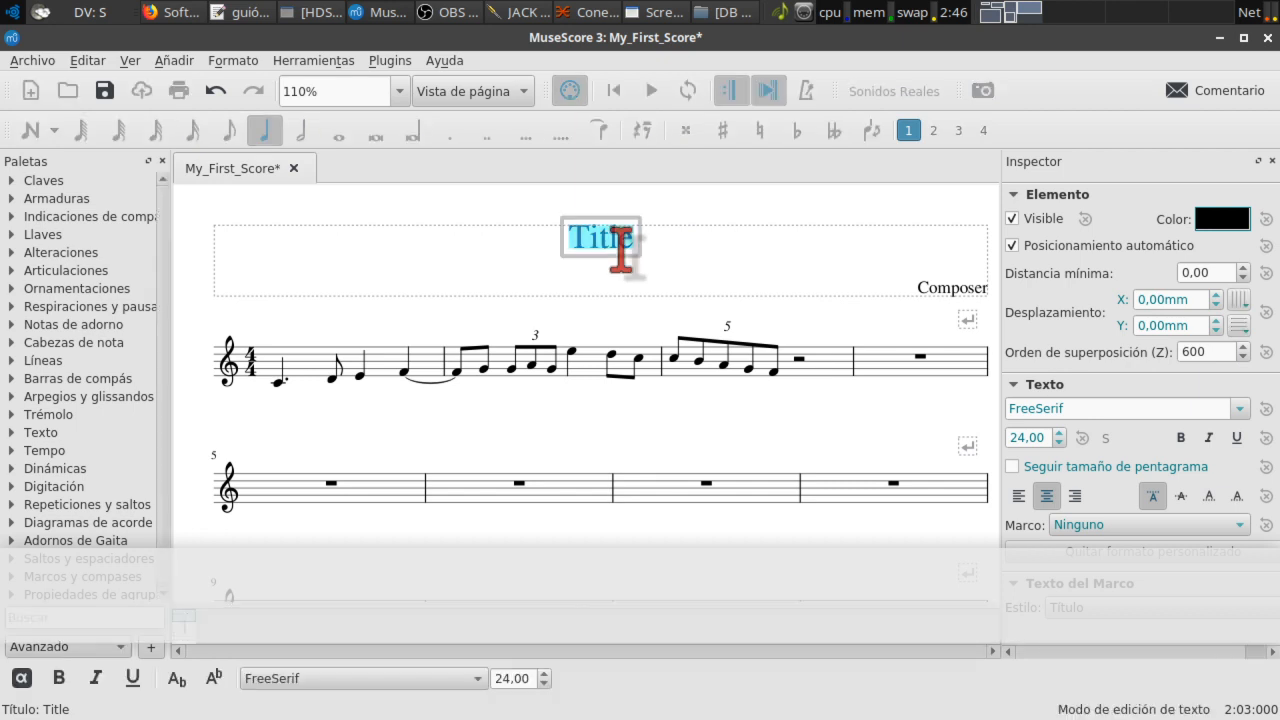
pyautogui.click(766, 270)
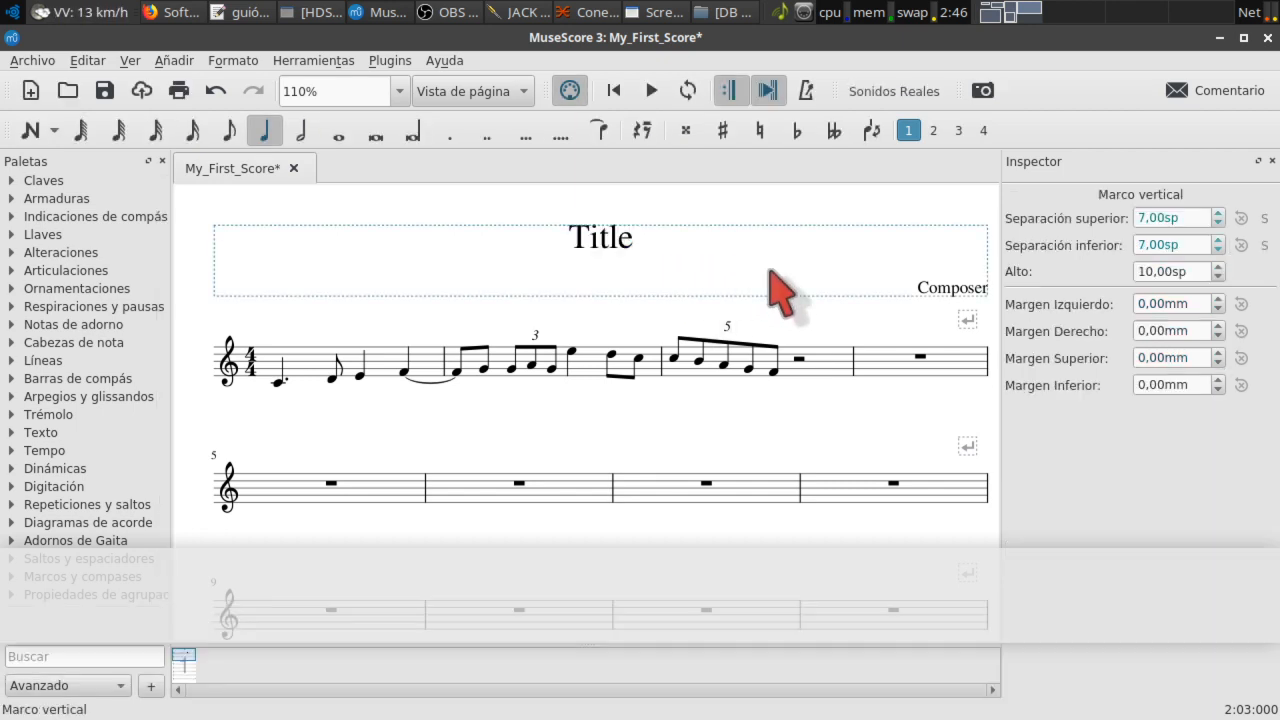
pyautogui.click(615, 243)
pyautogui.scroll(-1, 1168, 414)
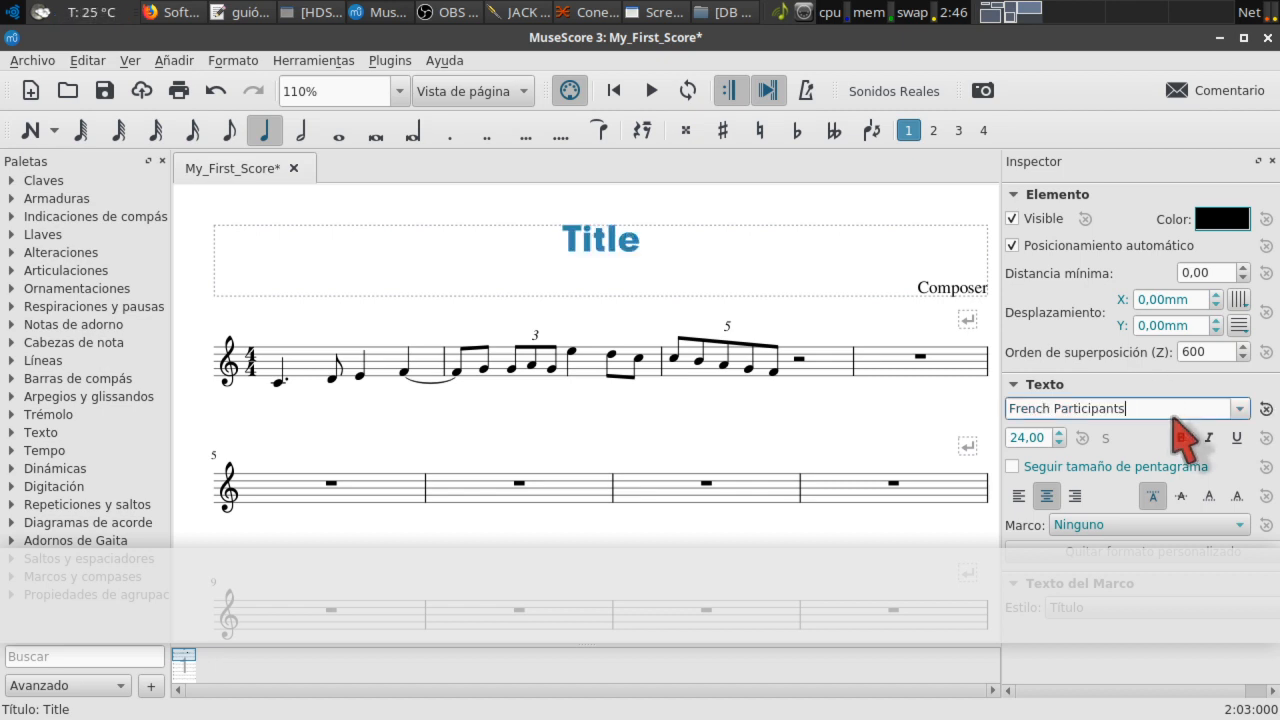
pyautogui.scroll(1, 1172, 416)
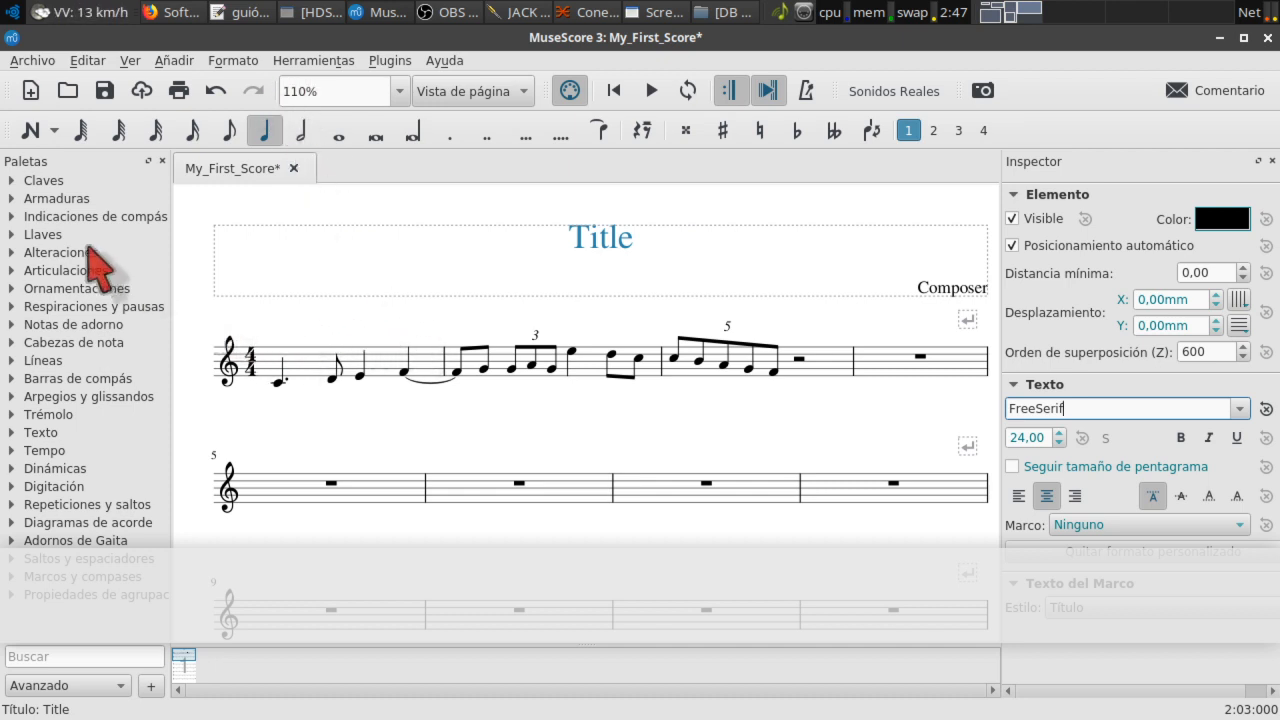
# Step: Peek at the key signatures palette, expand the clefs, and launch the Master Palette
pyautogui.click(12, 199)
pyautogui.scroll(-5, 115, 425)
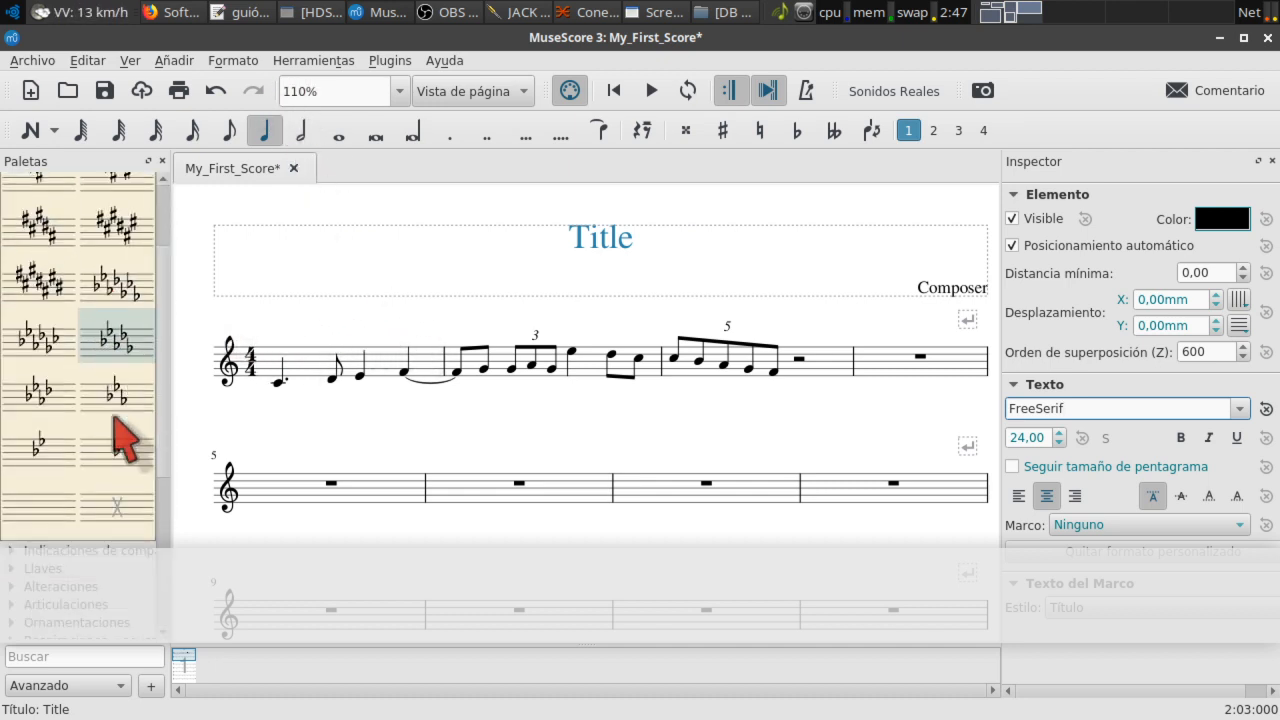
pyautogui.scroll(2, 115, 395)
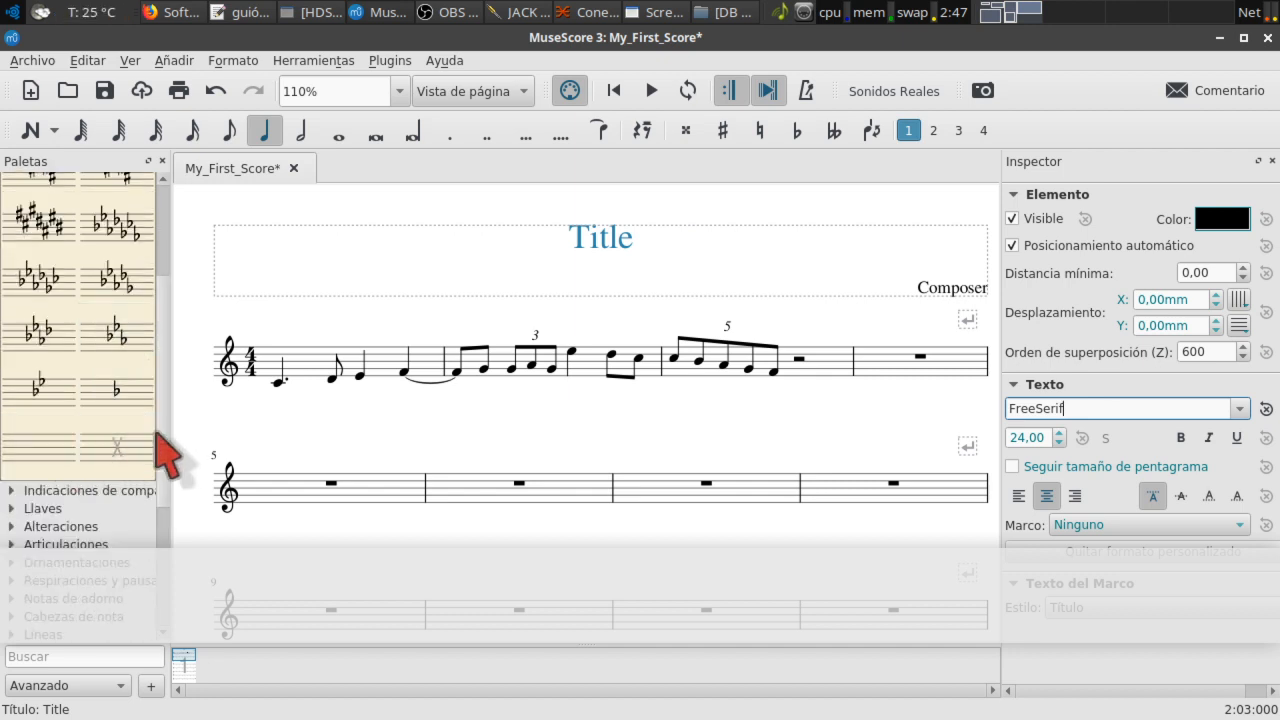
pyautogui.scroll(6, 50, 455)
pyautogui.click(12, 198)
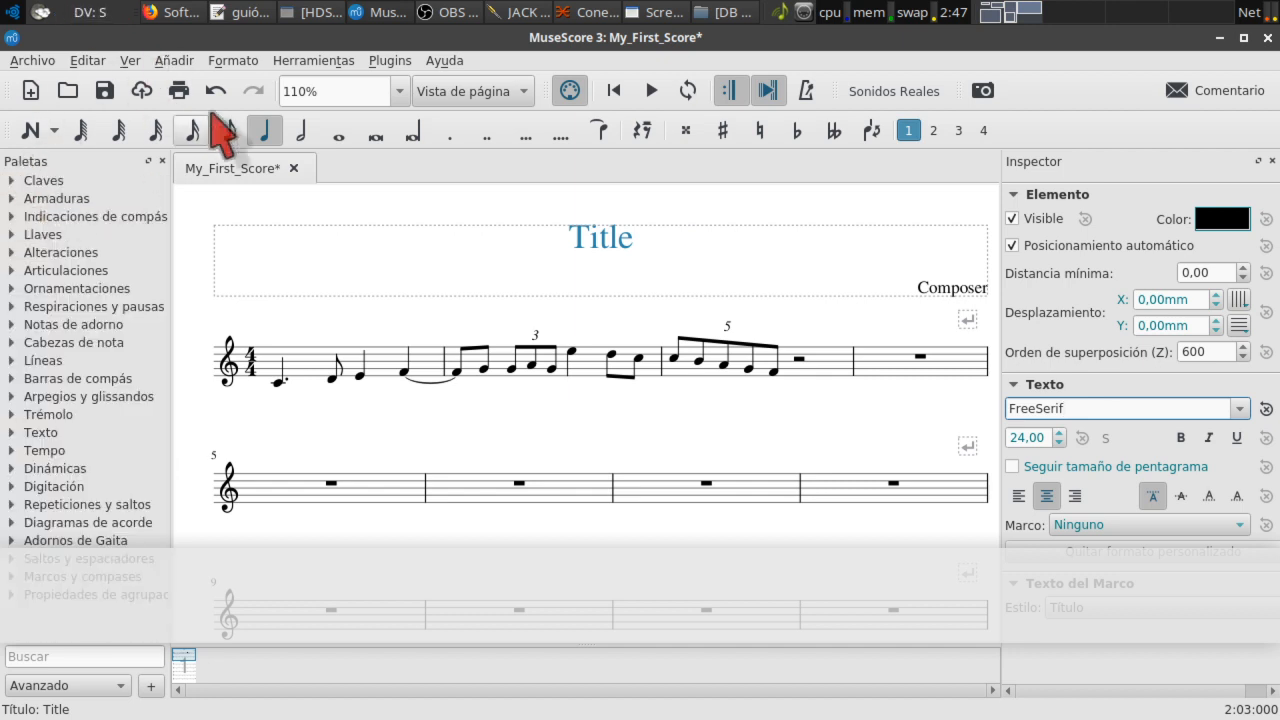
pyautogui.click(14, 178)
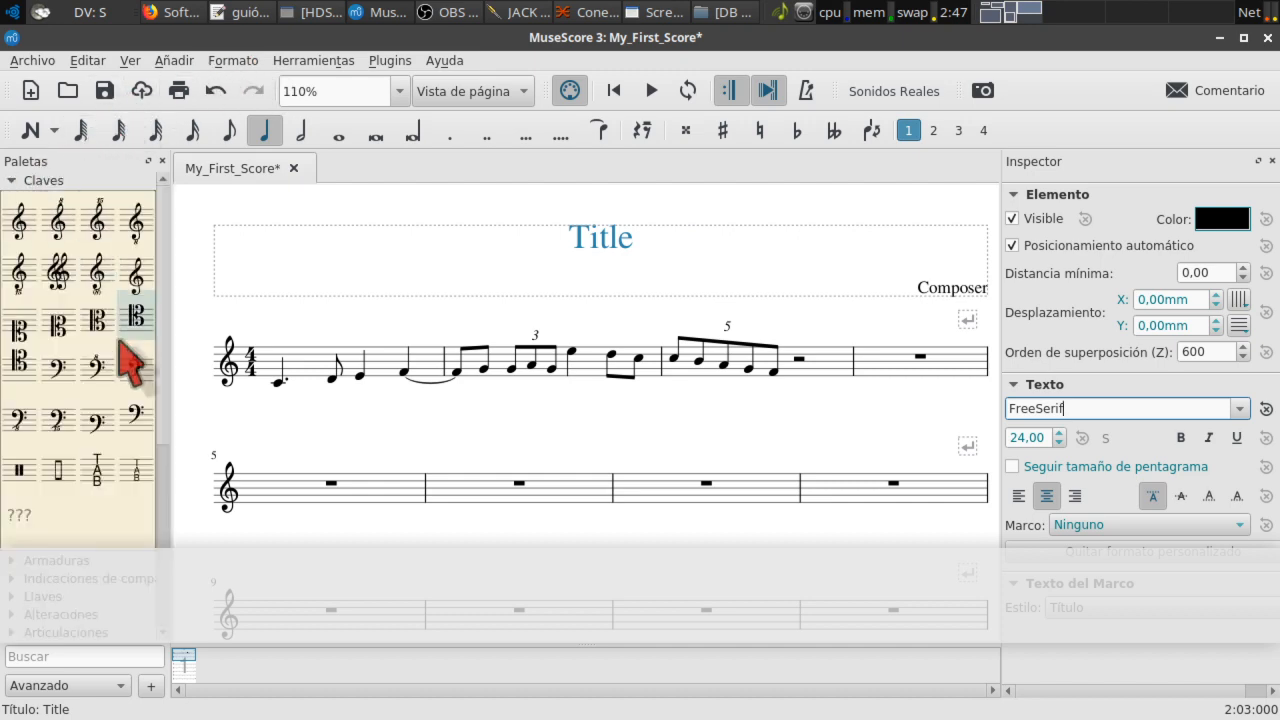
pyautogui.click(22, 514)
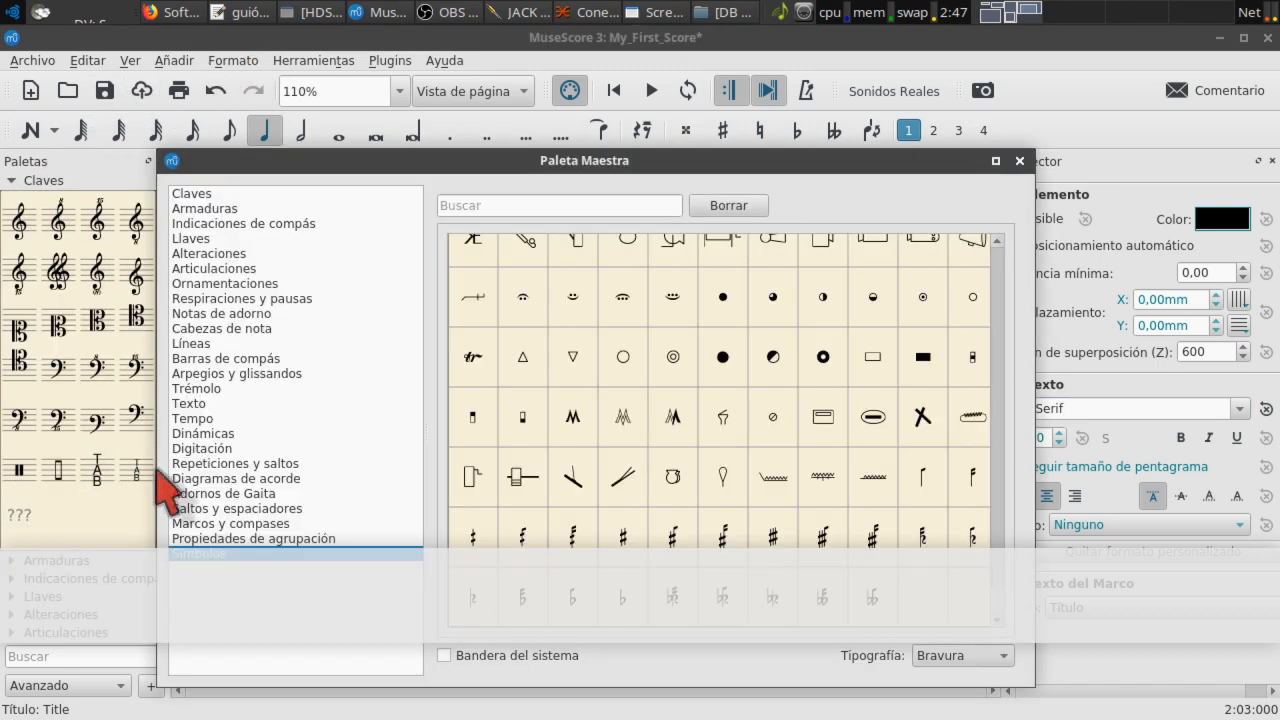
# Step: Open the Armaduras section, reposition the window, and scroll through the Crear armadura accidentals
pyautogui.click(232, 210)
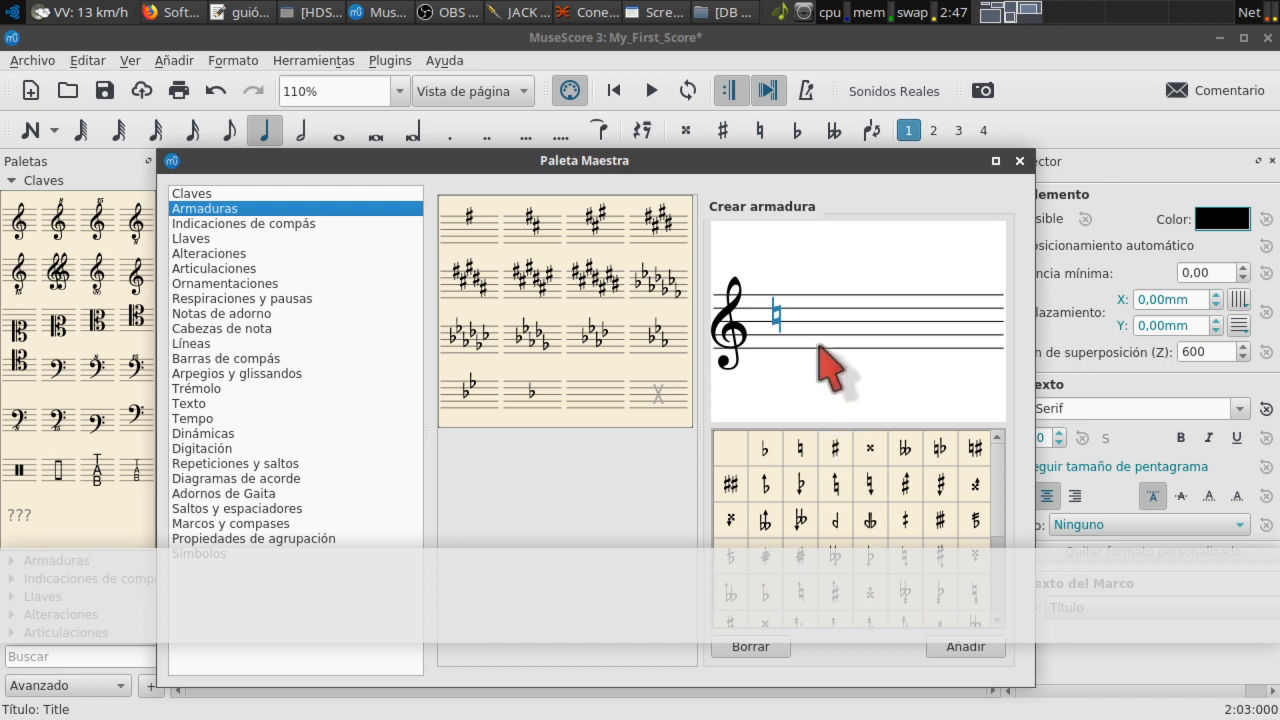
pyautogui.moveTo(787, 163); pyautogui.dragTo(737, 116)
pyautogui.moveTo(947, 418)
pyautogui.mouseDown()
pyautogui.moveTo(954, 508)
pyautogui.moveTo(954, 403)
pyautogui.mouseUp()
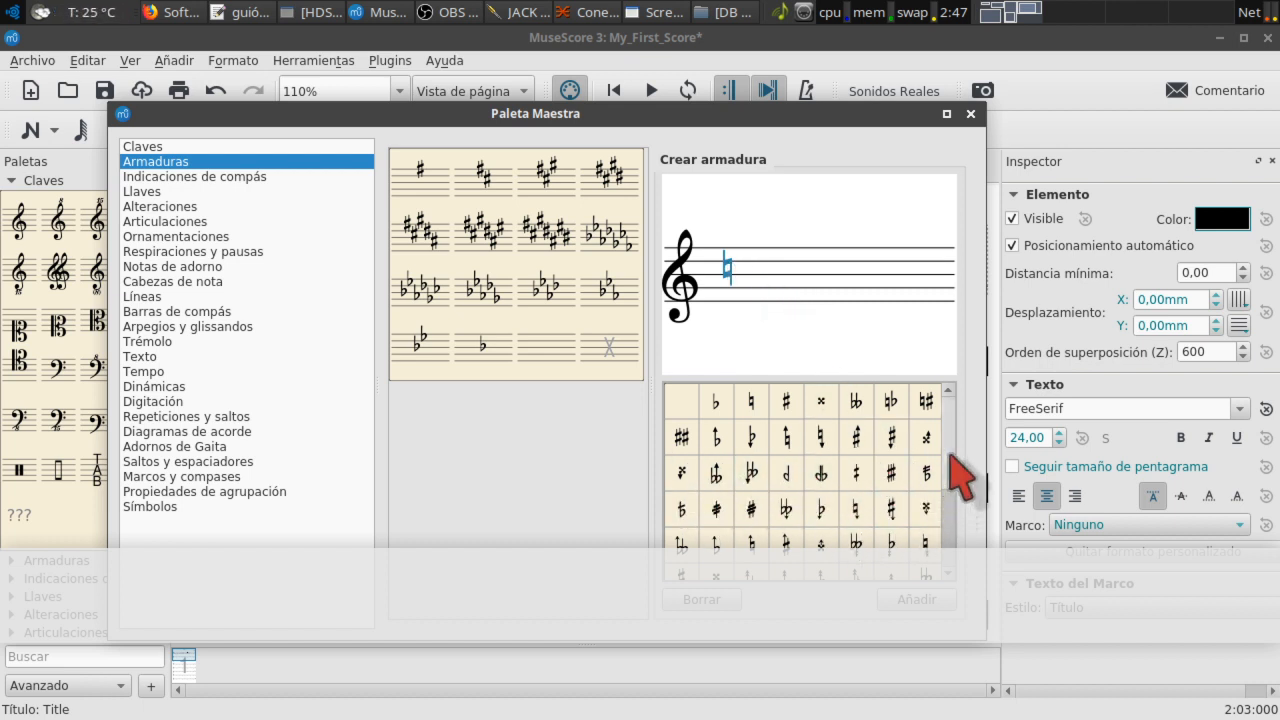
pyautogui.scroll(-2, 952, 515)
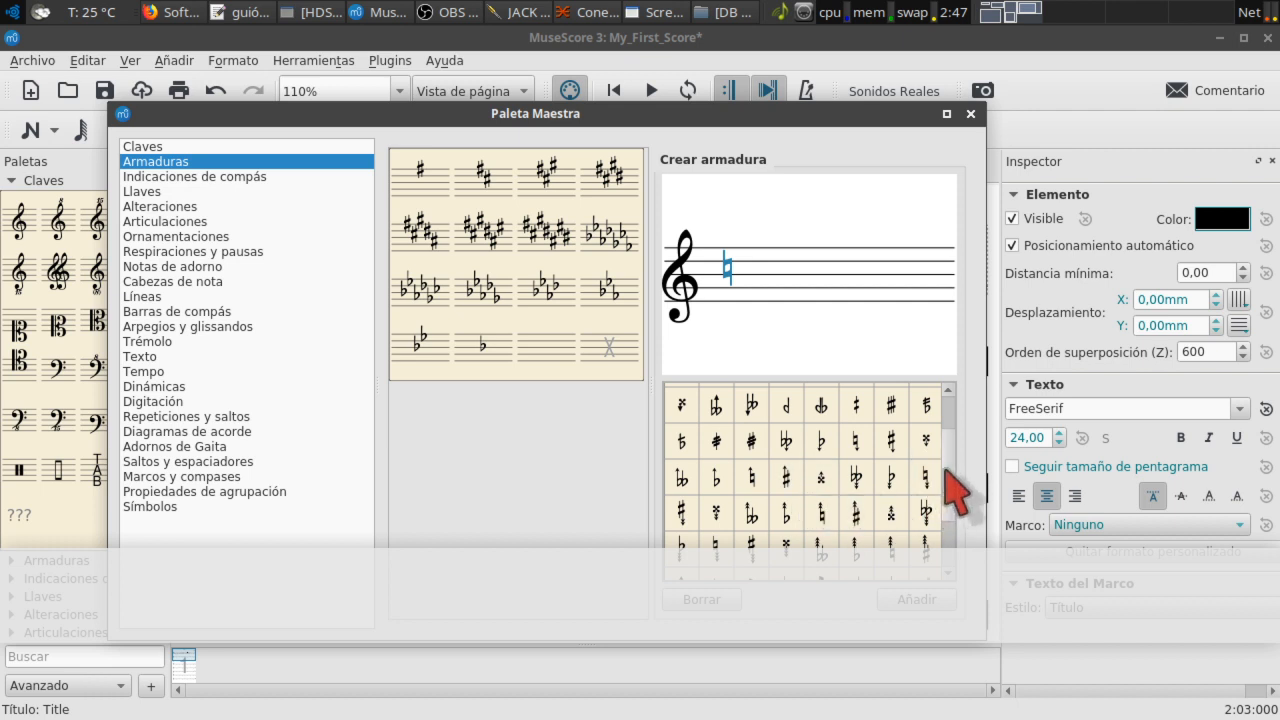
pyautogui.scroll(-3, 958, 492)
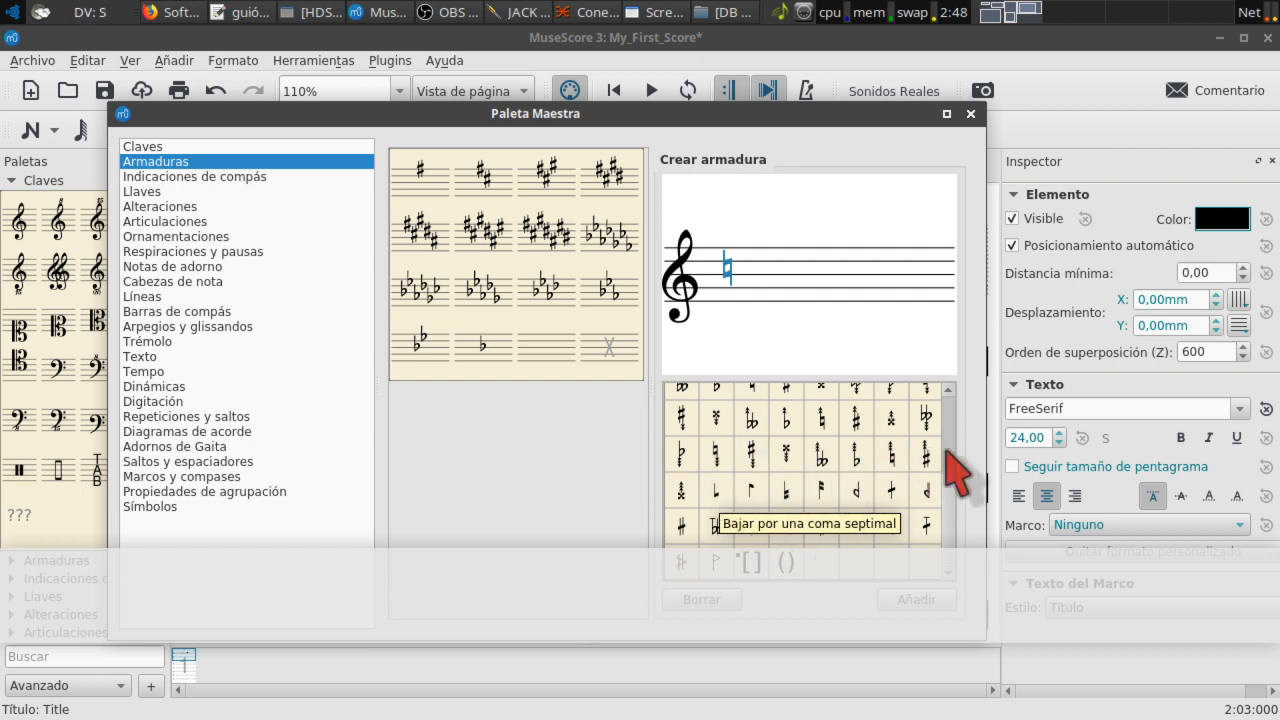
pyautogui.scroll(2, 958, 488)
pyautogui.scroll(5, 955, 470)
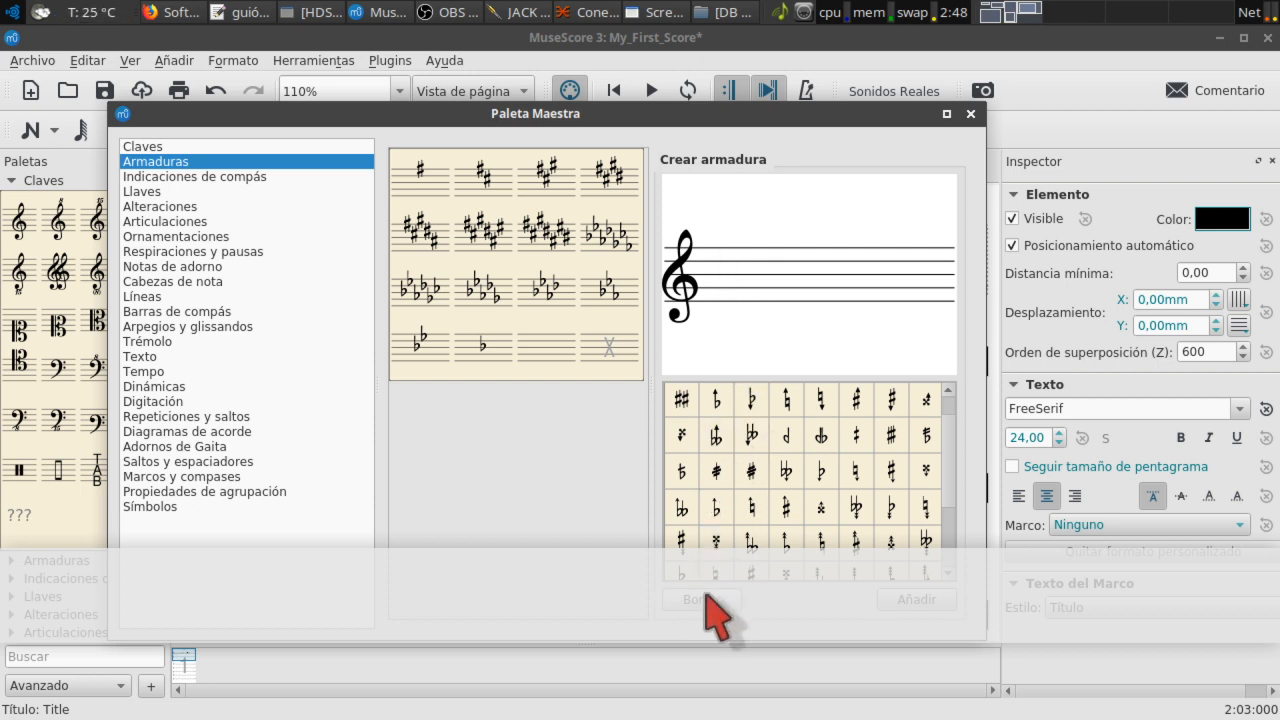
# Step: Build a flat, sharp and double-flat key on Crear armadura, add it with Añadir, and move the palette aside
pyautogui.click(690, 458)
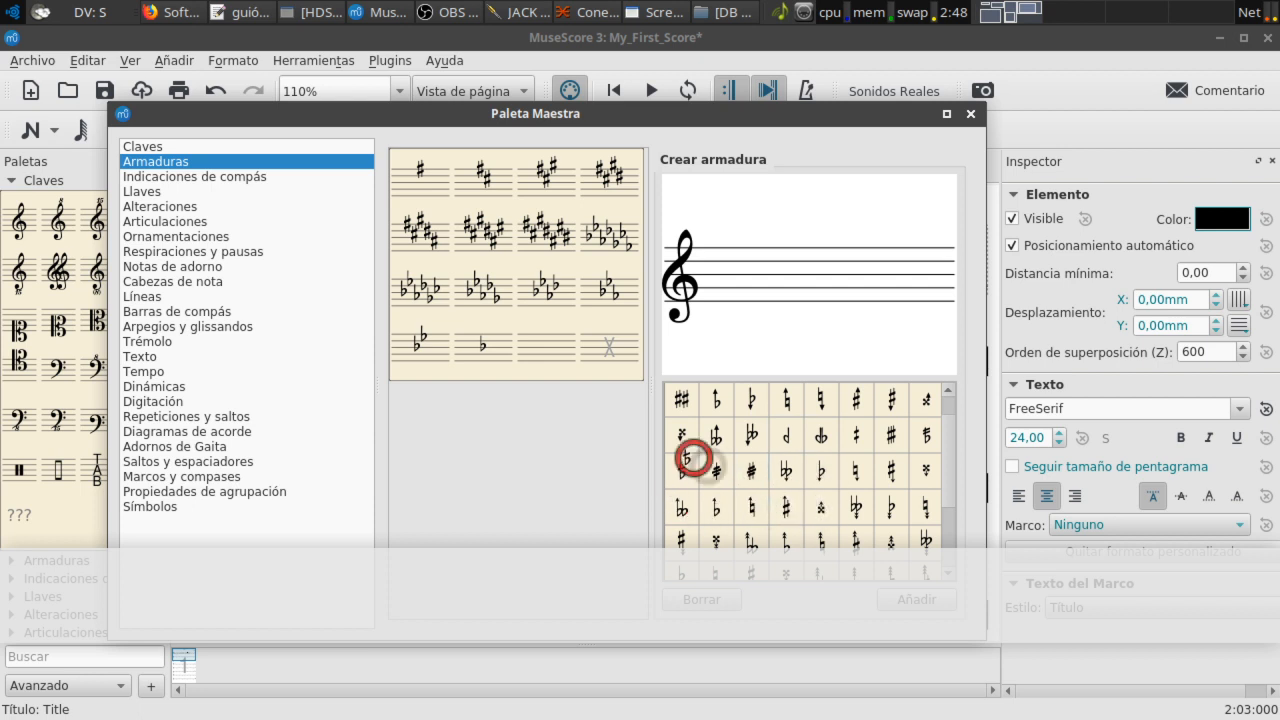
pyautogui.moveTo(690, 458); pyautogui.dragTo(709, 271)
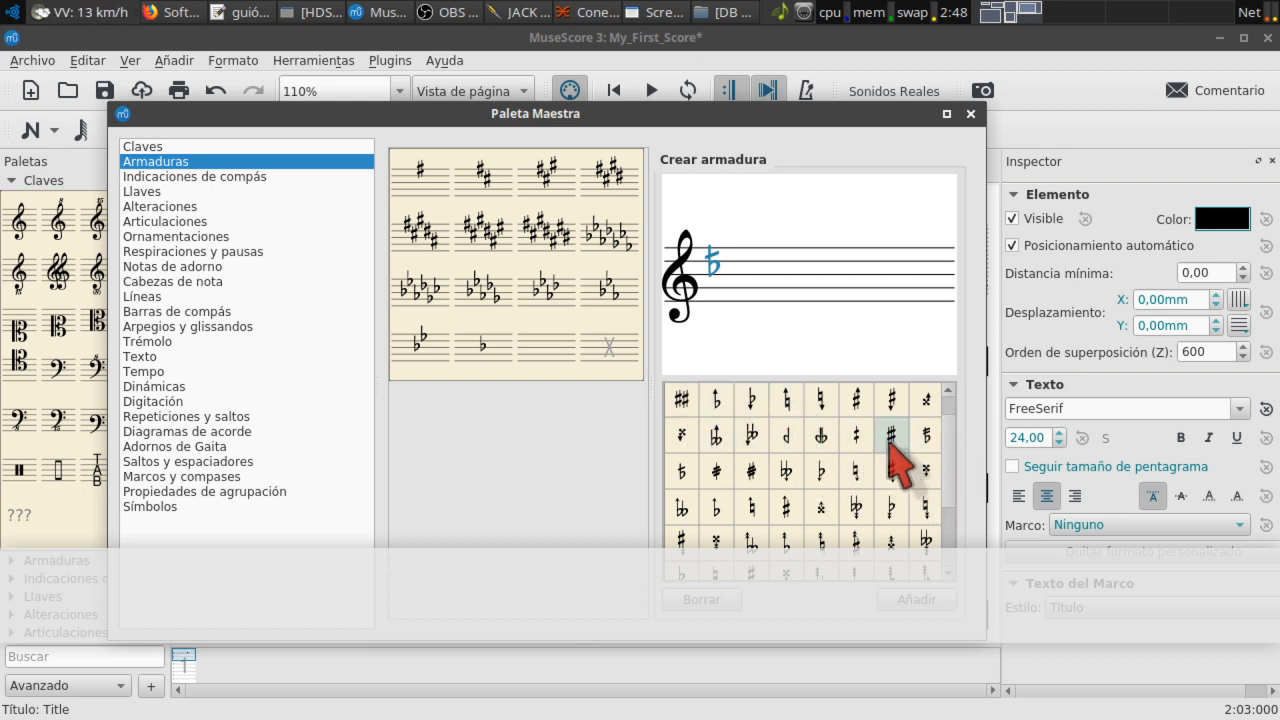
pyautogui.moveTo(891, 435)
pyautogui.mouseDown()
pyautogui.moveTo(811, 321)
pyautogui.moveTo(734, 282)
pyautogui.mouseUp()
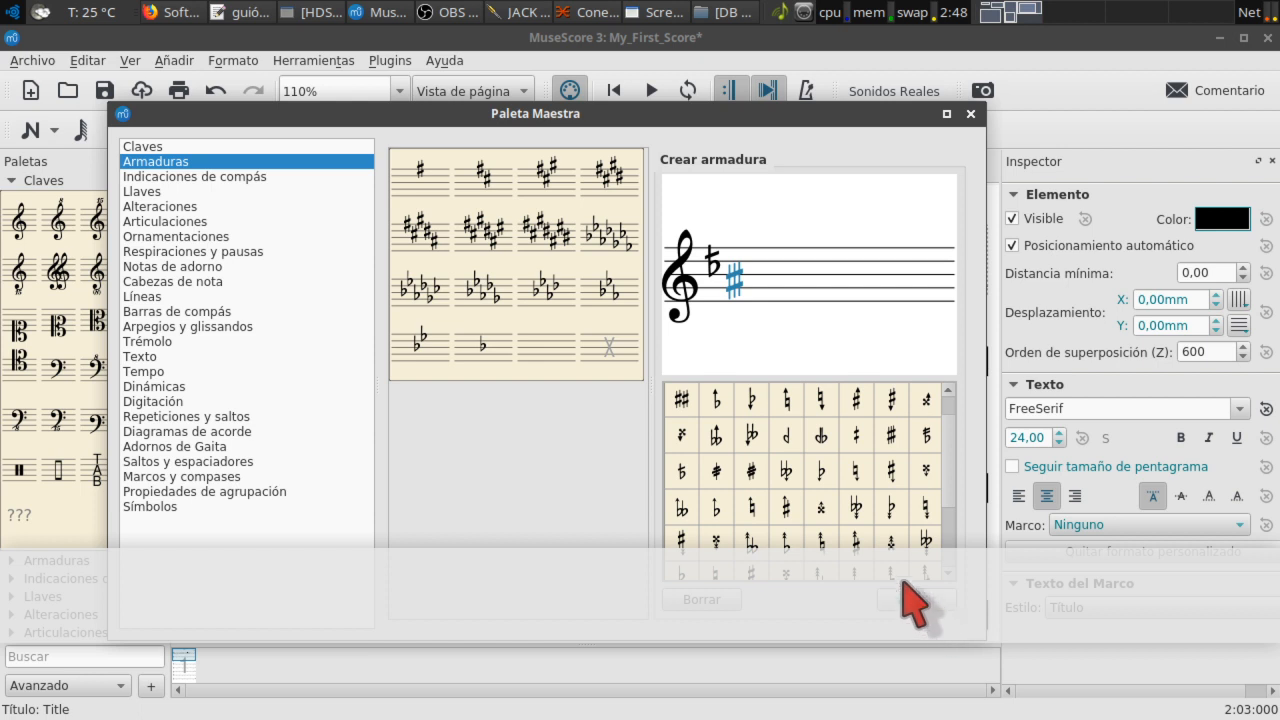
pyautogui.moveTo(840, 462)
pyautogui.mouseDown()
pyautogui.moveTo(780, 265)
pyautogui.moveTo(762, 268)
pyautogui.mouseUp()
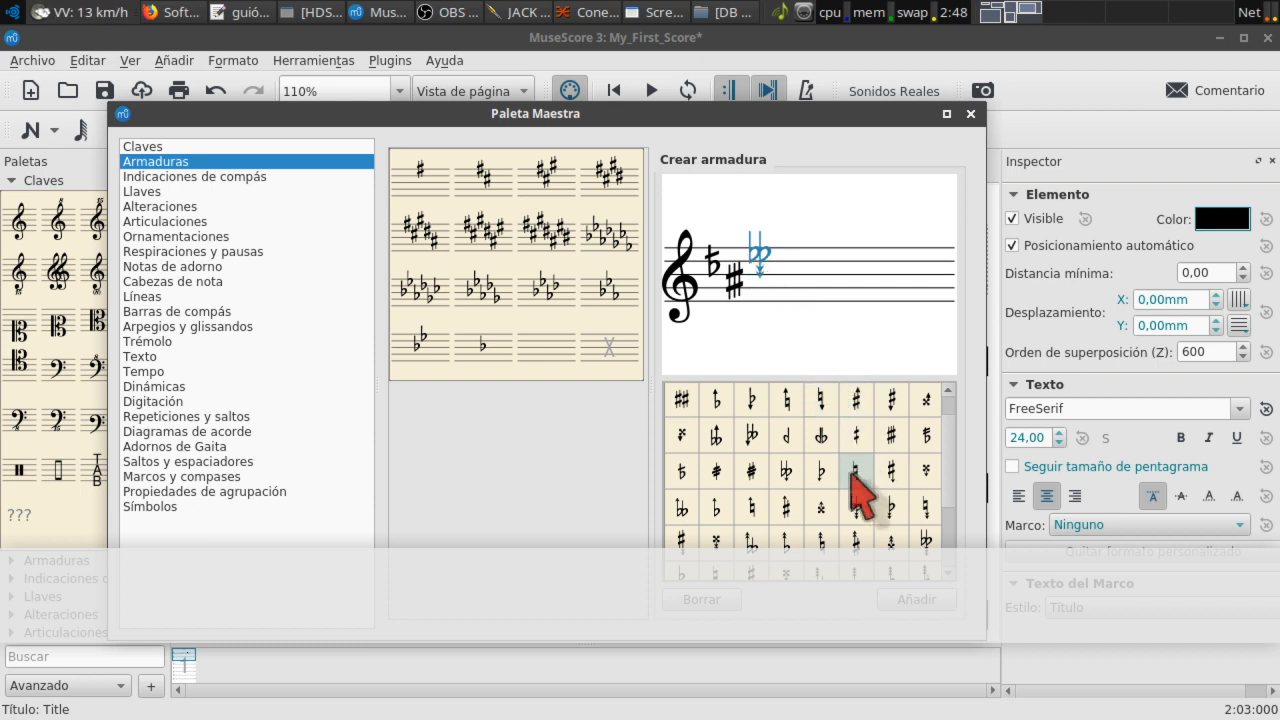
pyautogui.click(905, 620)
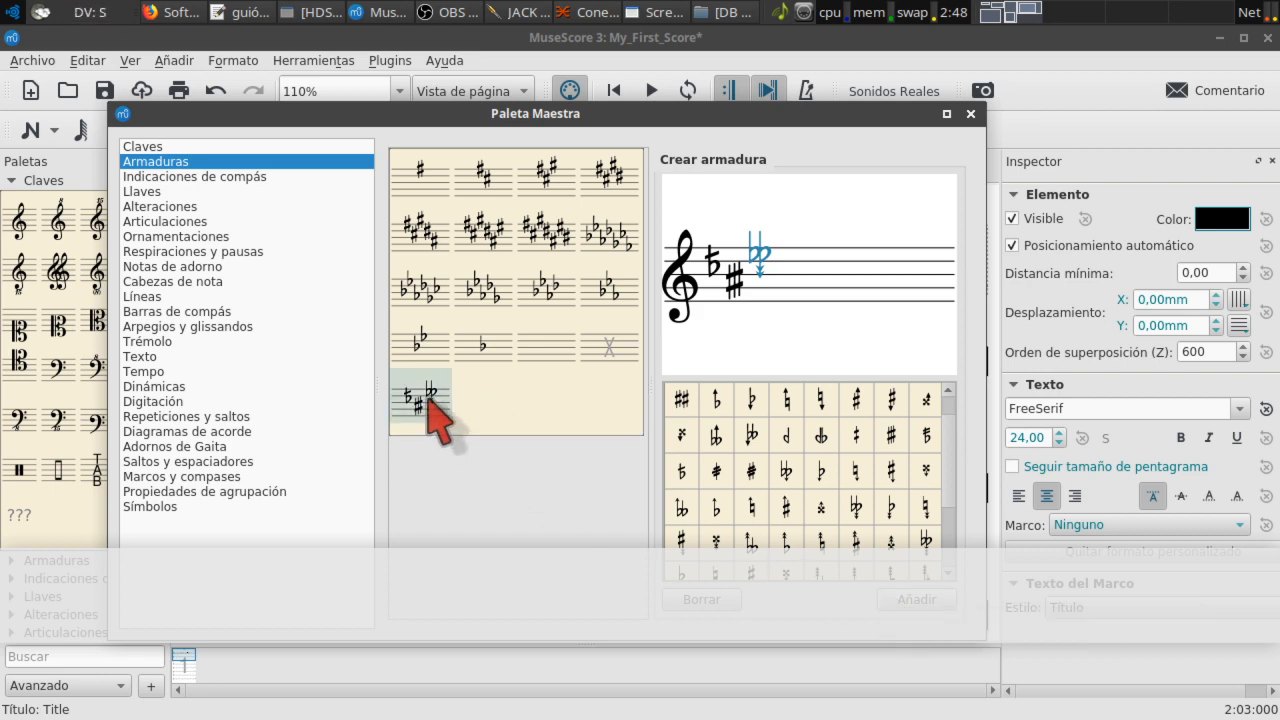
pyautogui.moveTo(528, 119); pyautogui.dragTo(990, 78)
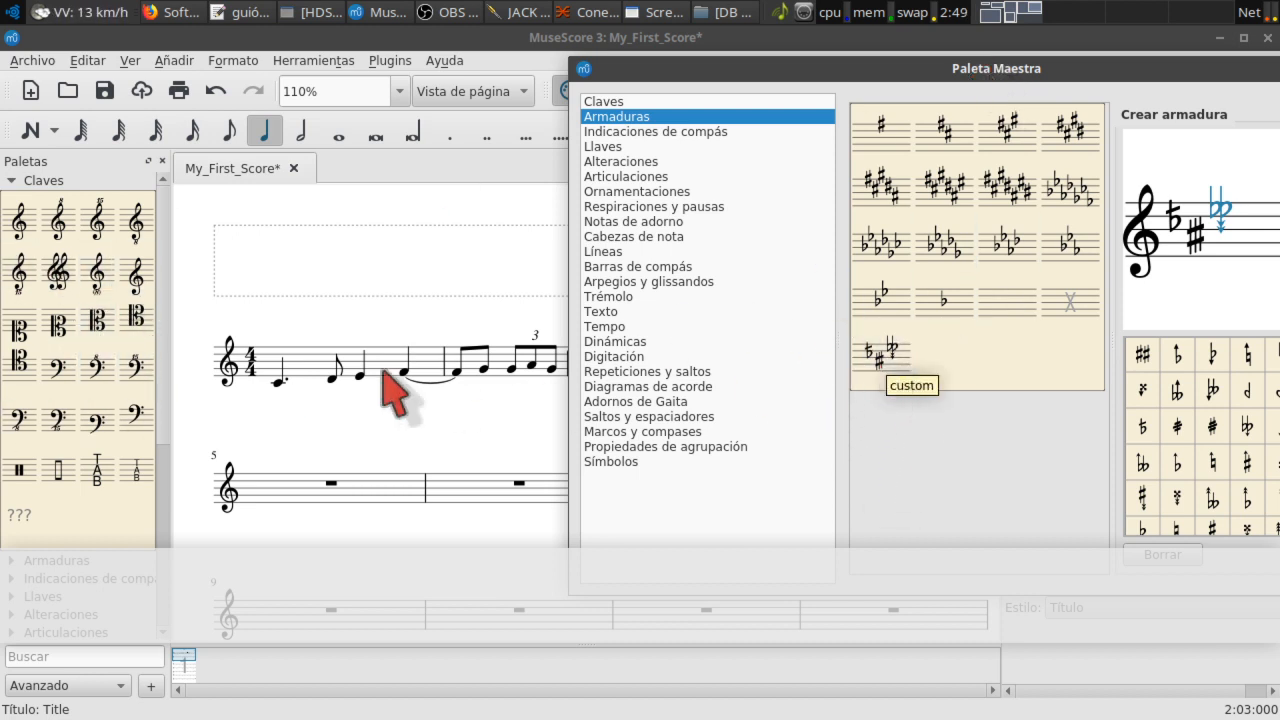
# Step: Test the custom key signature on measure 1, undo it, then close the Master Palette
pyautogui.moveTo(890, 358)
pyautogui.mouseDown()
pyautogui.moveTo(337, 386)
pyautogui.moveTo(246, 371)
pyautogui.moveTo(315, 376)
pyautogui.mouseUp()
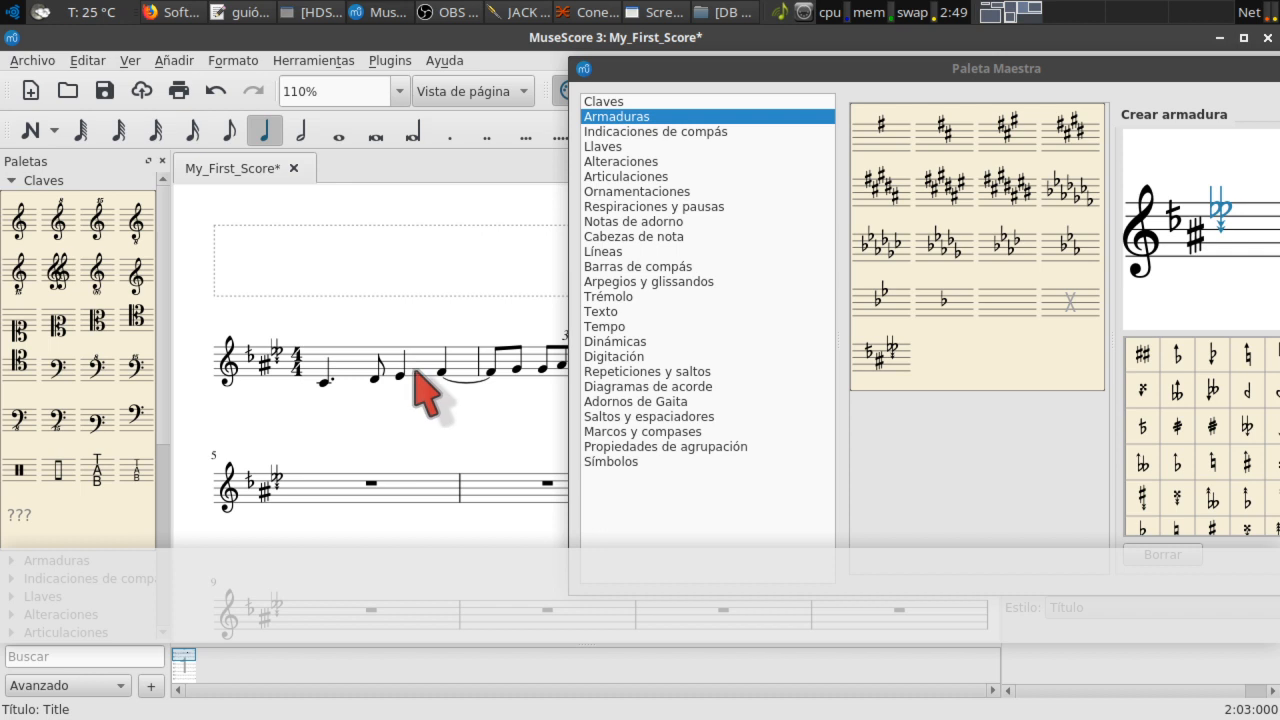
pyautogui.hotkey('ctrl', 'z')
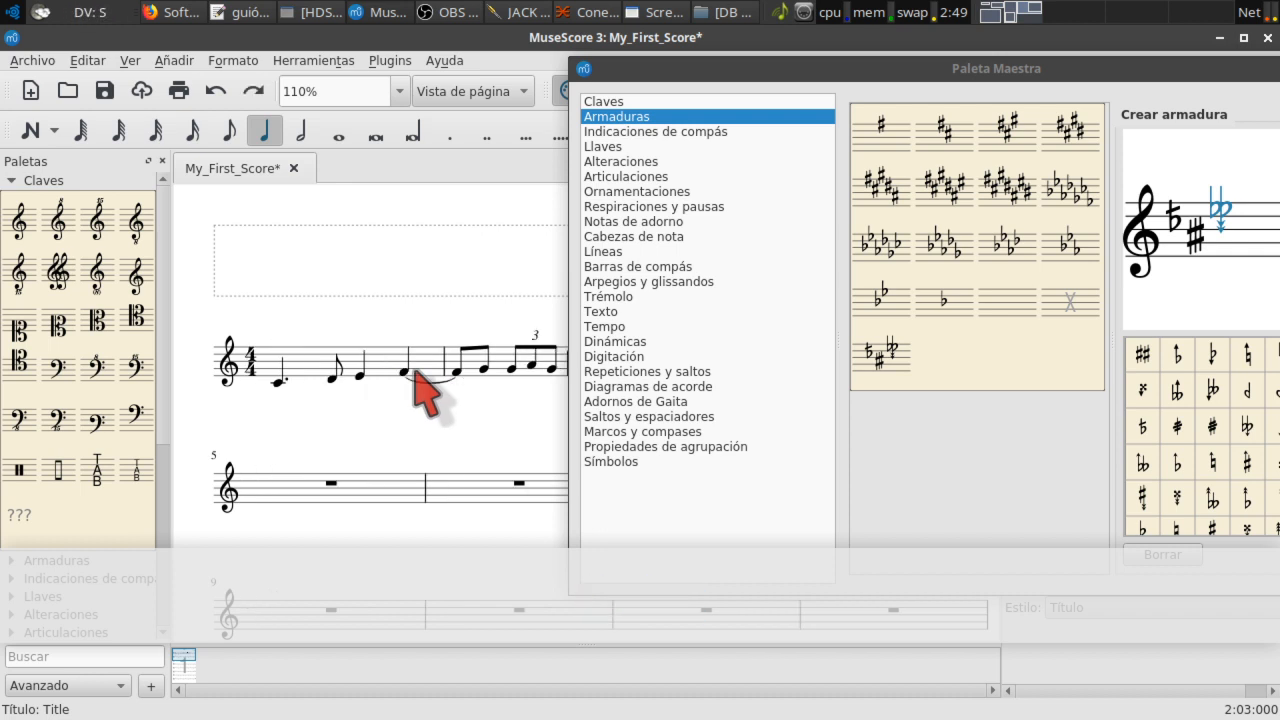
pyautogui.moveTo(1186, 68); pyautogui.dragTo(829, 115)
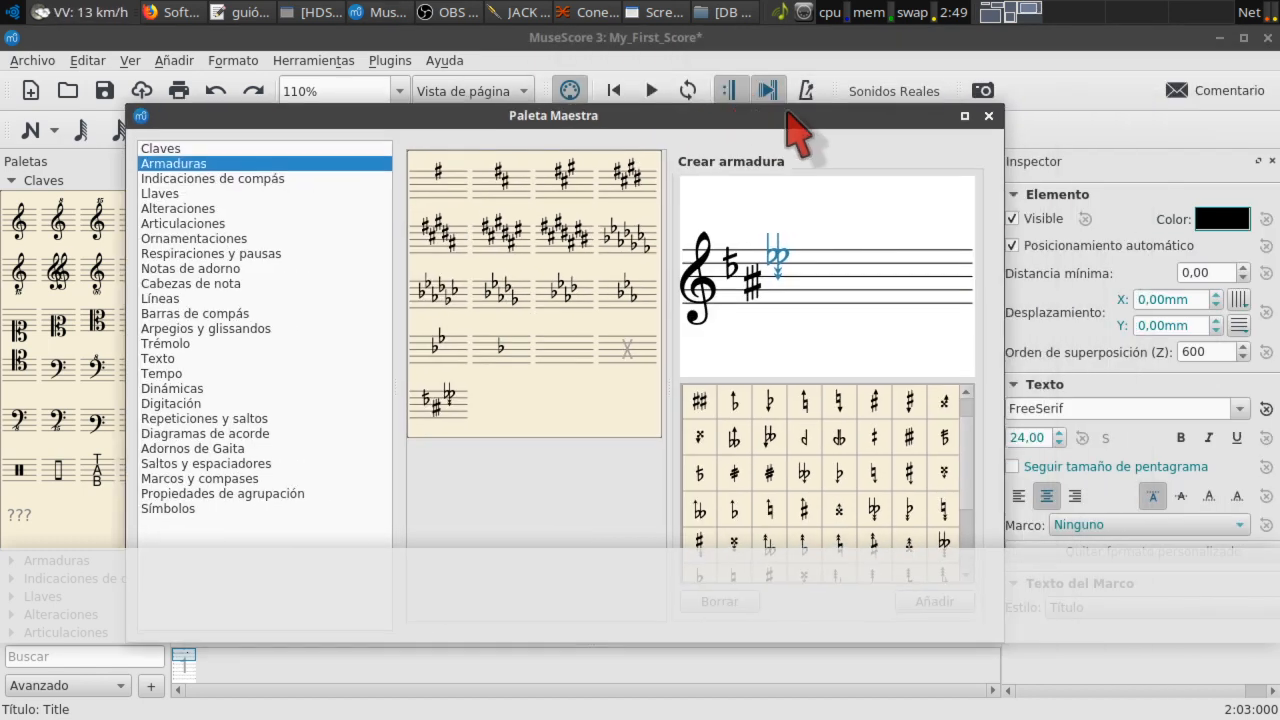
pyautogui.click(984, 116)
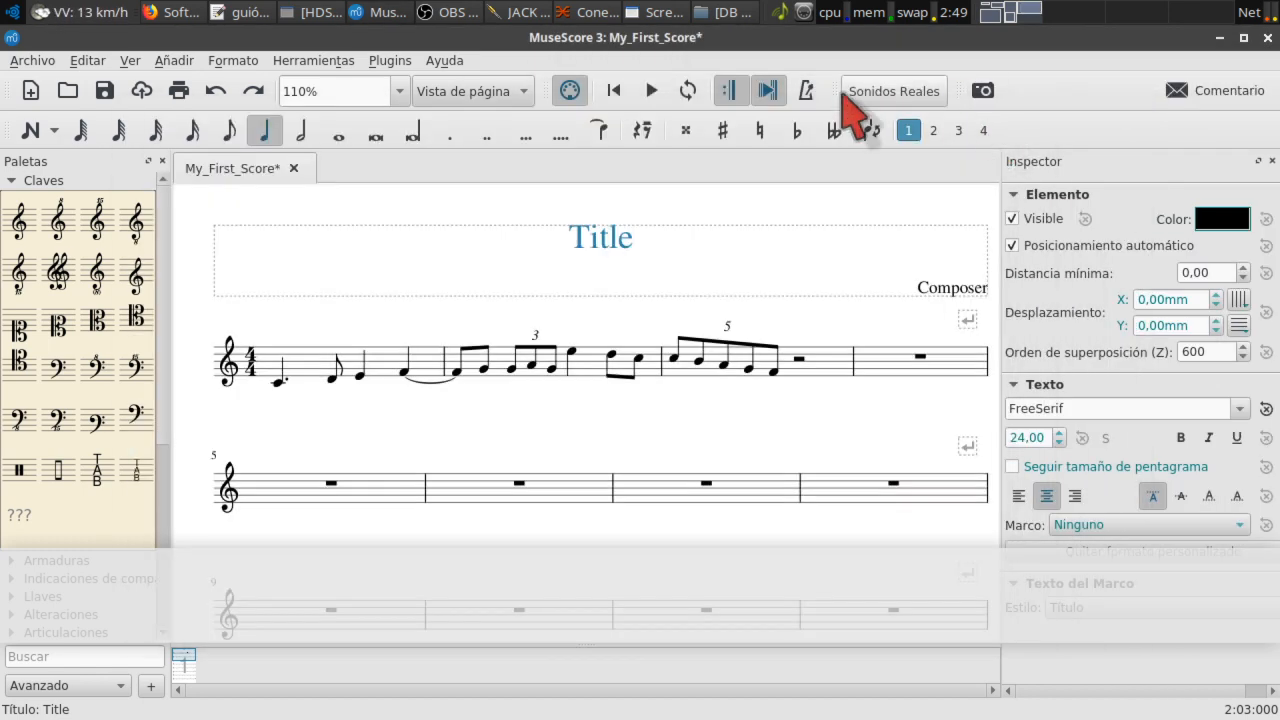
# Step: Browse the musescore.org/es home page in Firefox, finishing back at the top
pyautogui.click(175, 13)
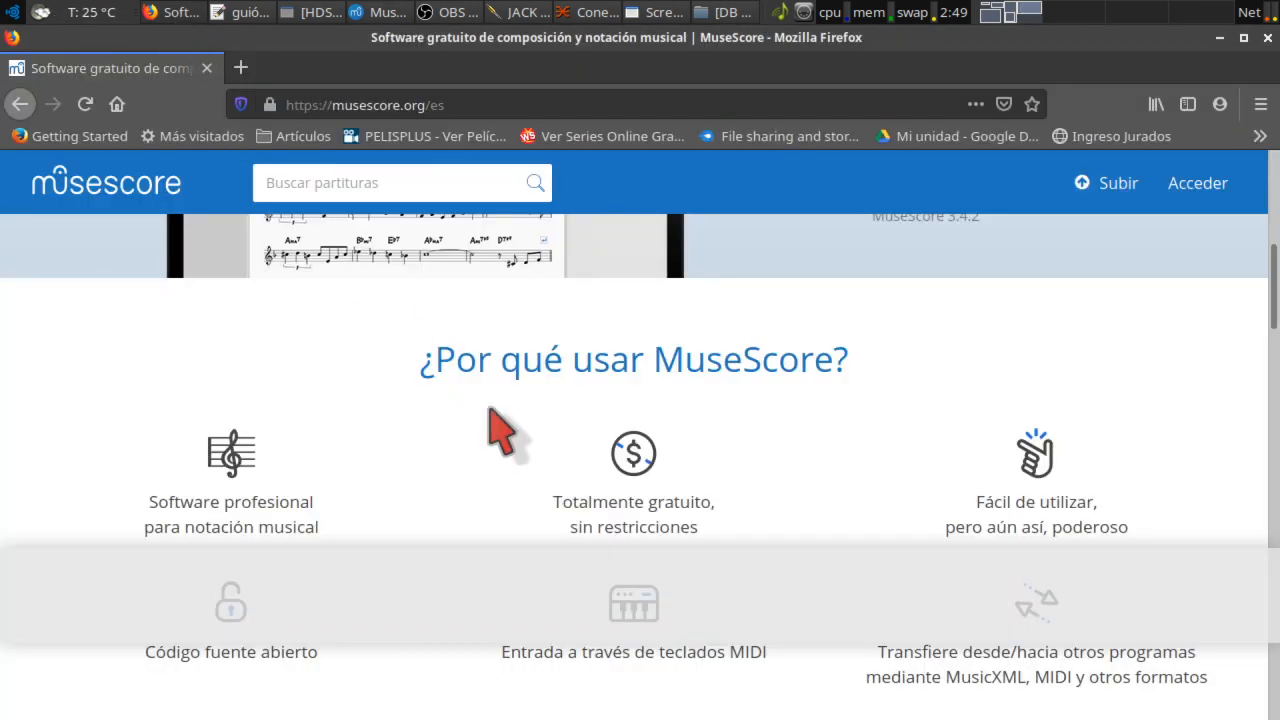
pyautogui.scroll(-1, 500, 430)
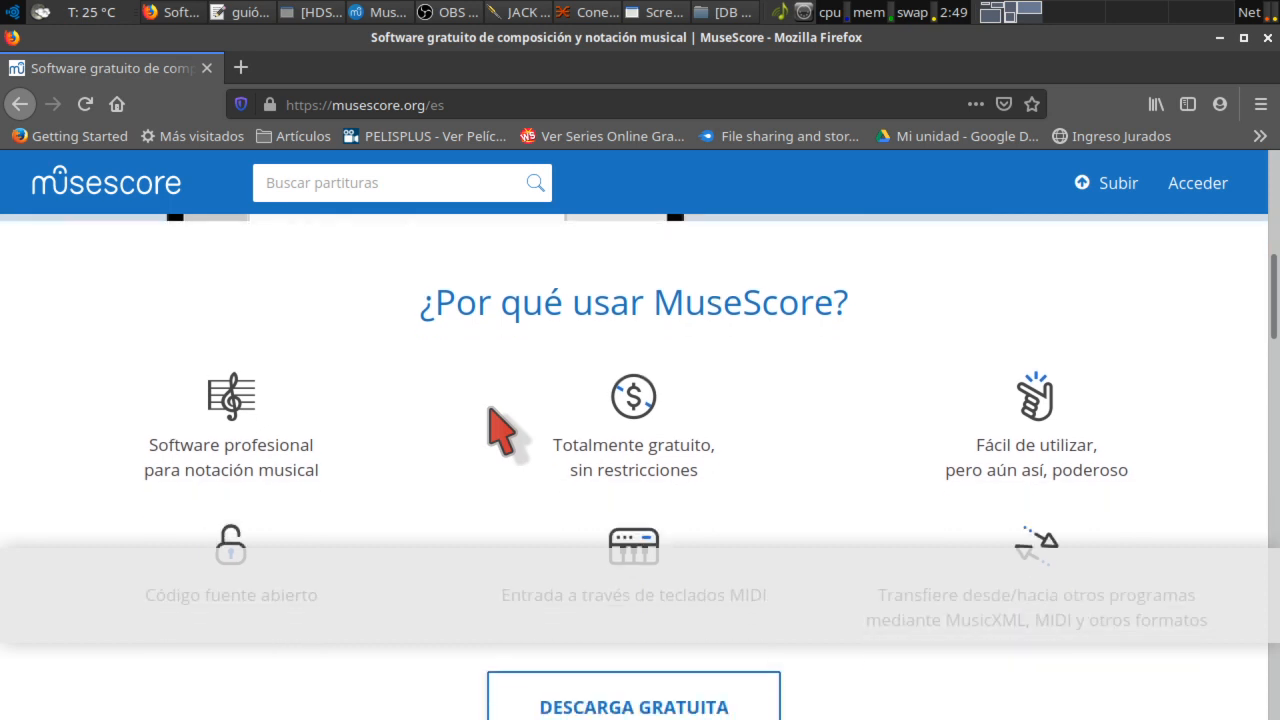
pyautogui.scroll(1, 491, 424)
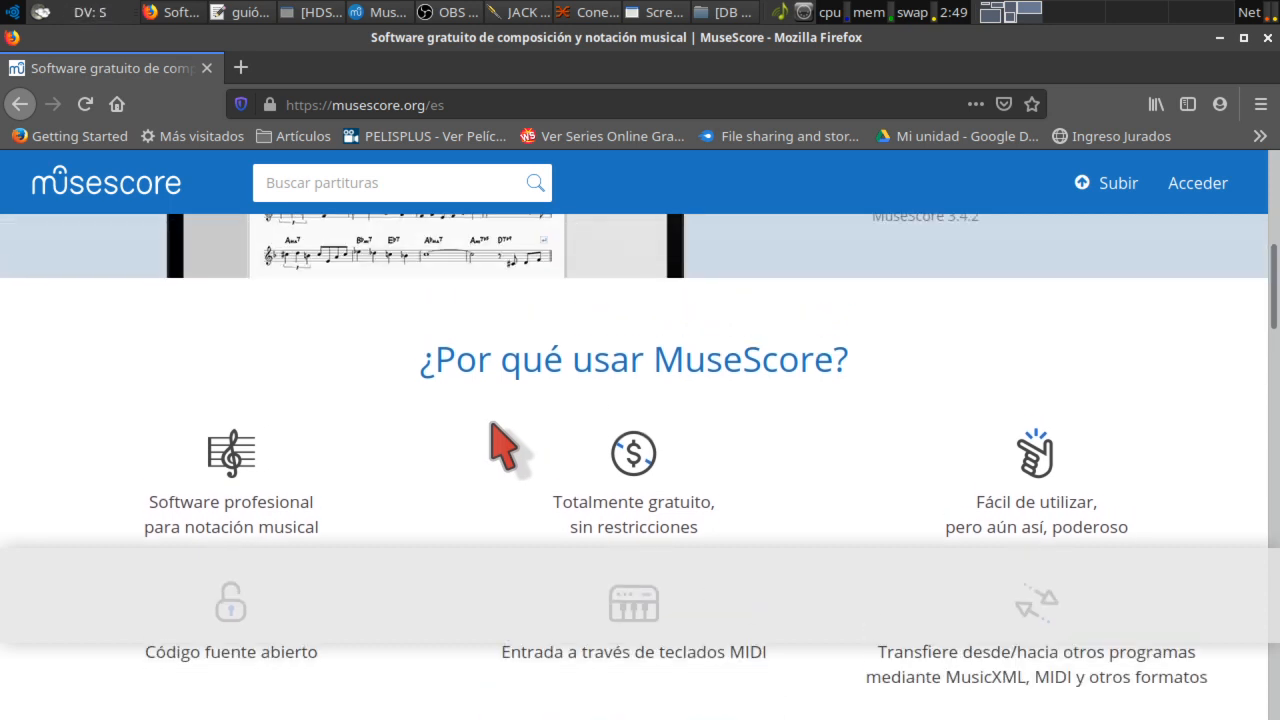
pyautogui.scroll(1, 491, 424)
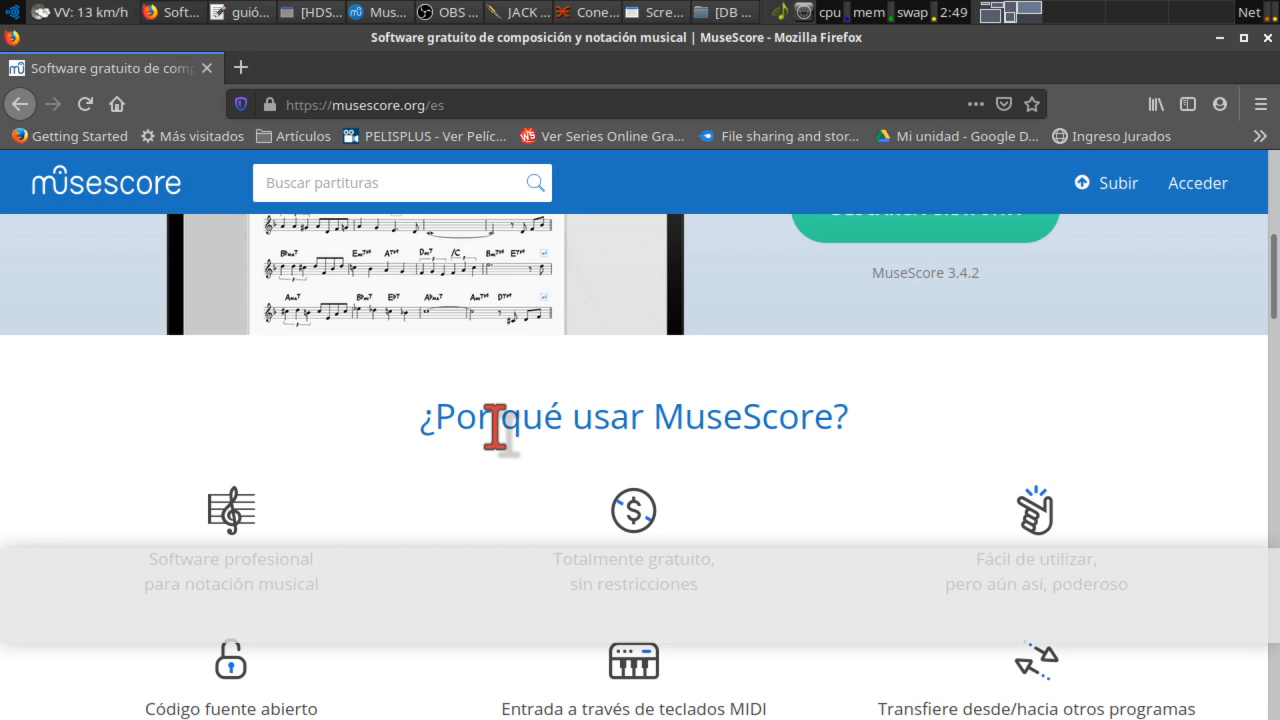
pyautogui.scroll(1, 857, 323)
pyautogui.scroll(5, 860, 345)
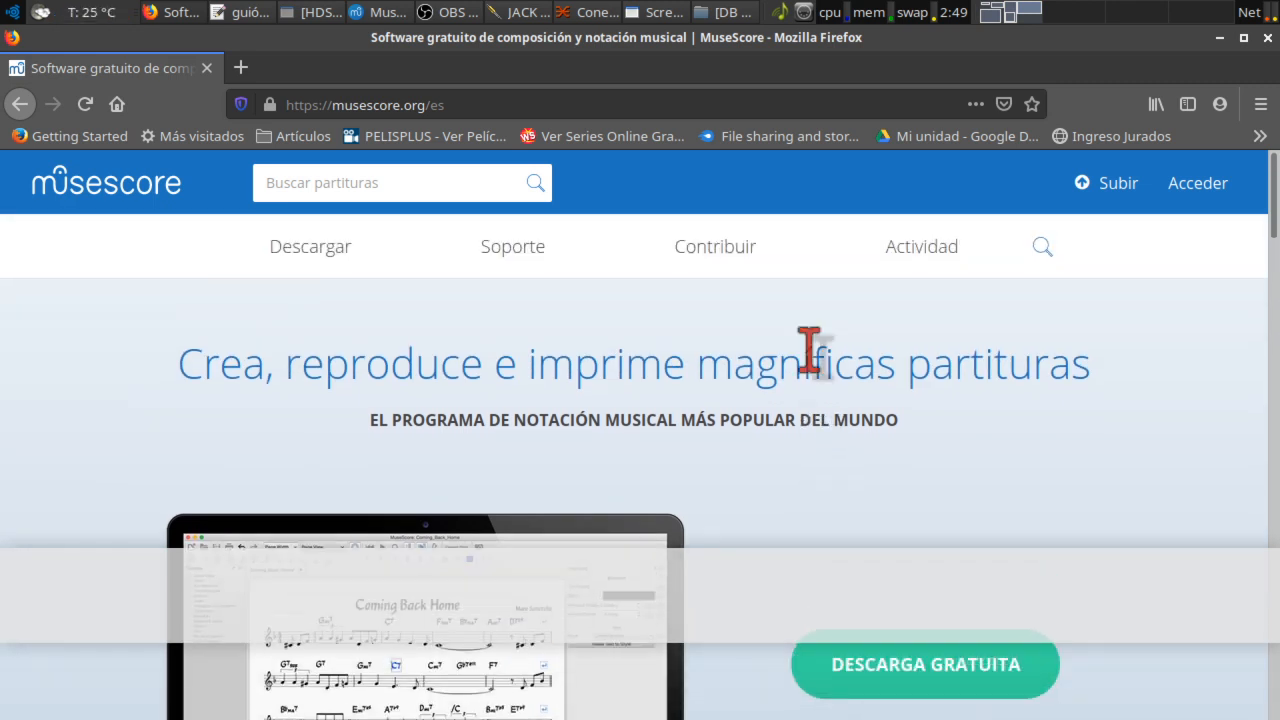
pyautogui.scroll(-4, 795, 400)
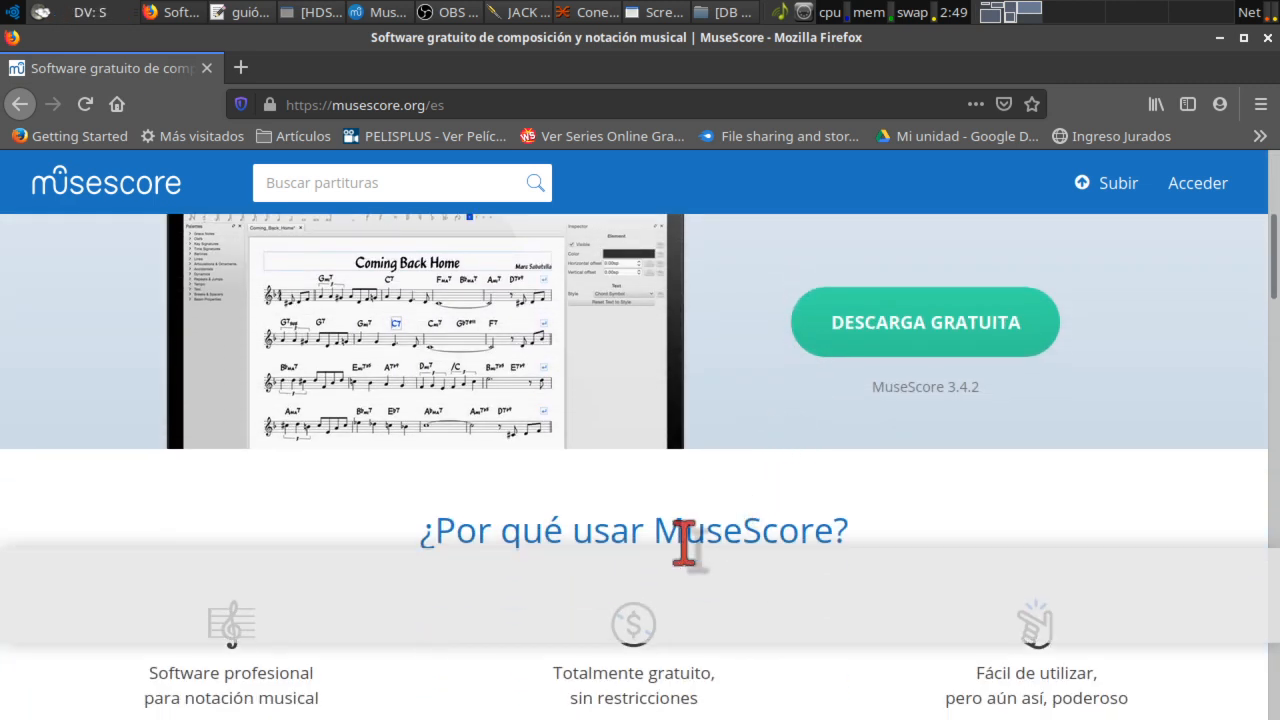
pyautogui.scroll(-3, 686, 545)
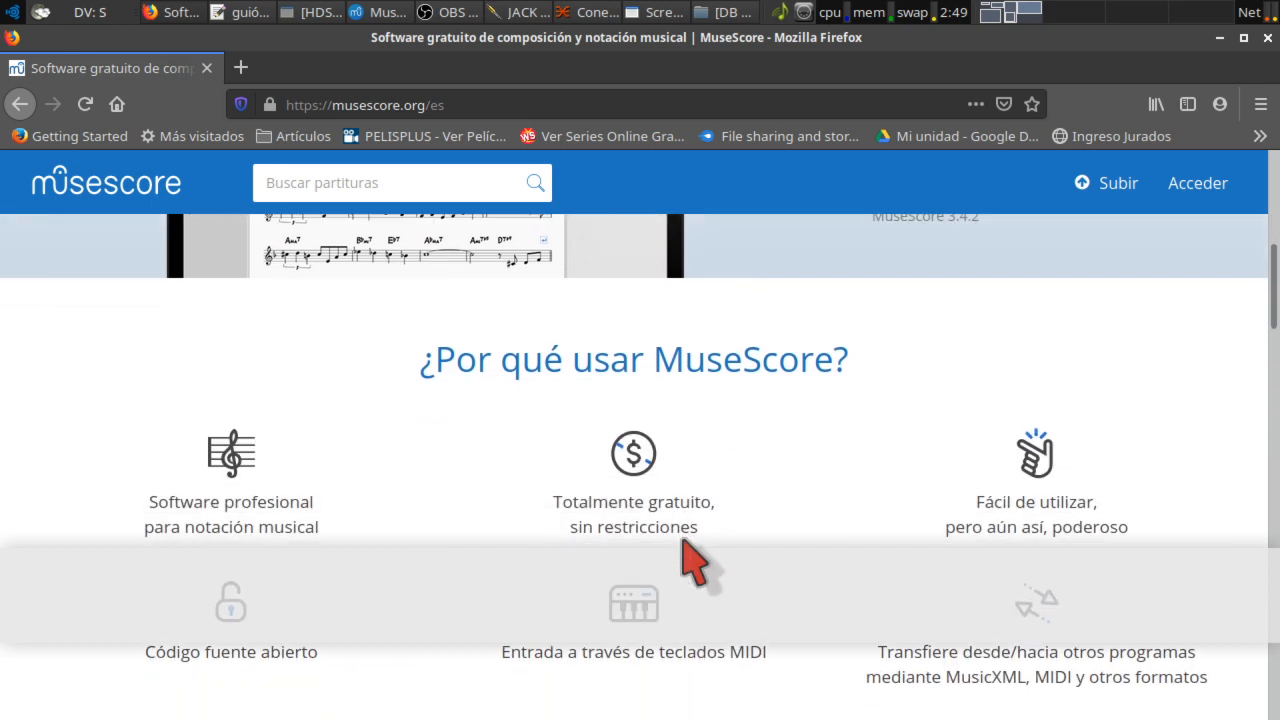
pyautogui.scroll(-1, 695, 565)
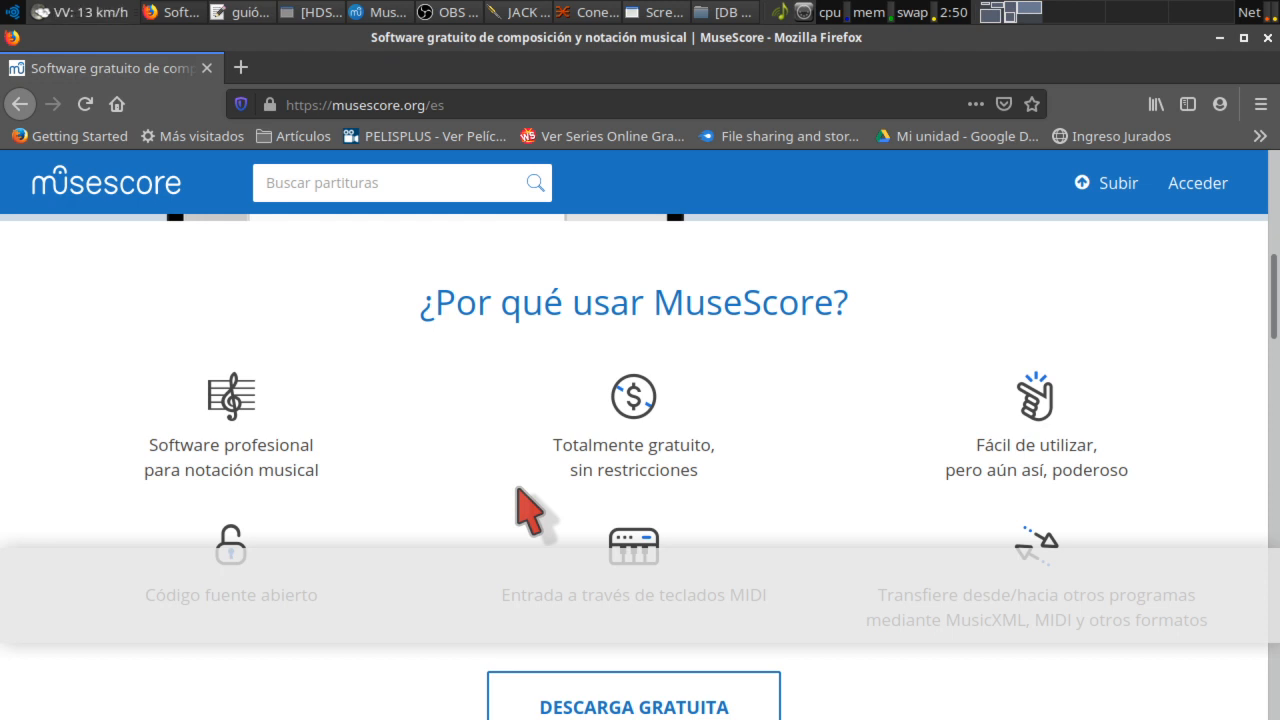
pyautogui.scroll(-1, 530, 512)
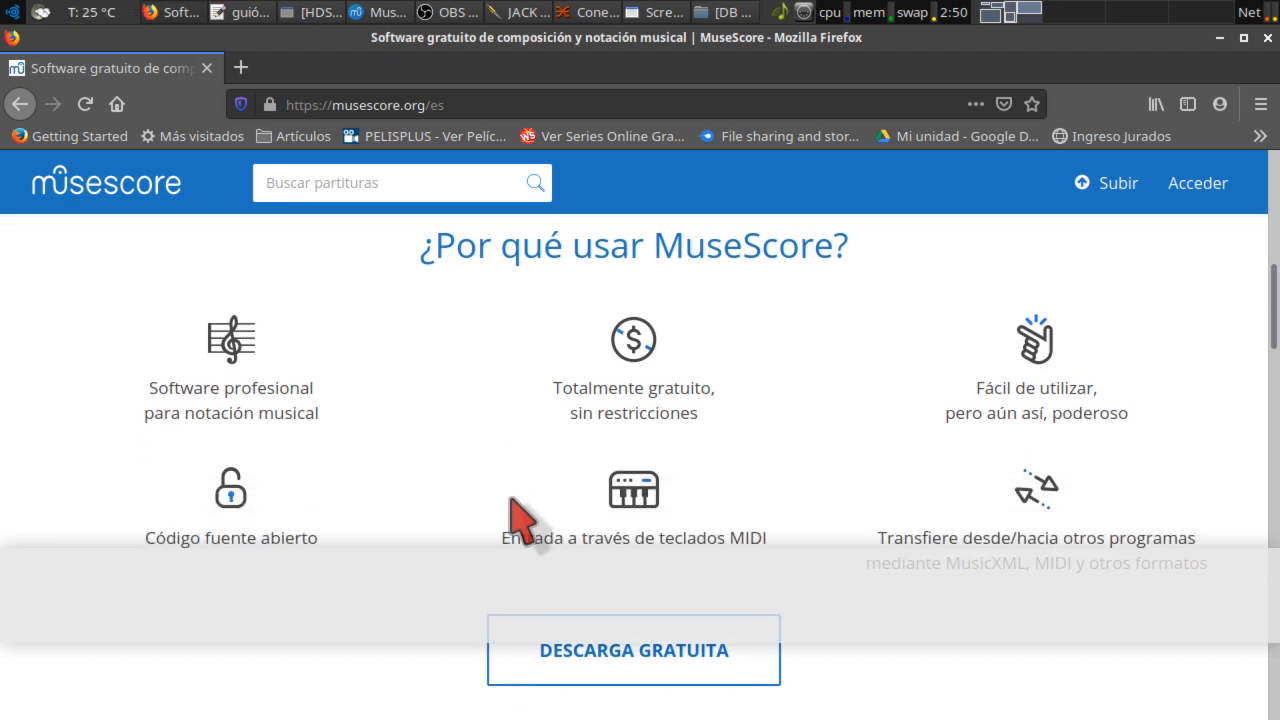
pyautogui.scroll(10, 515, 495)
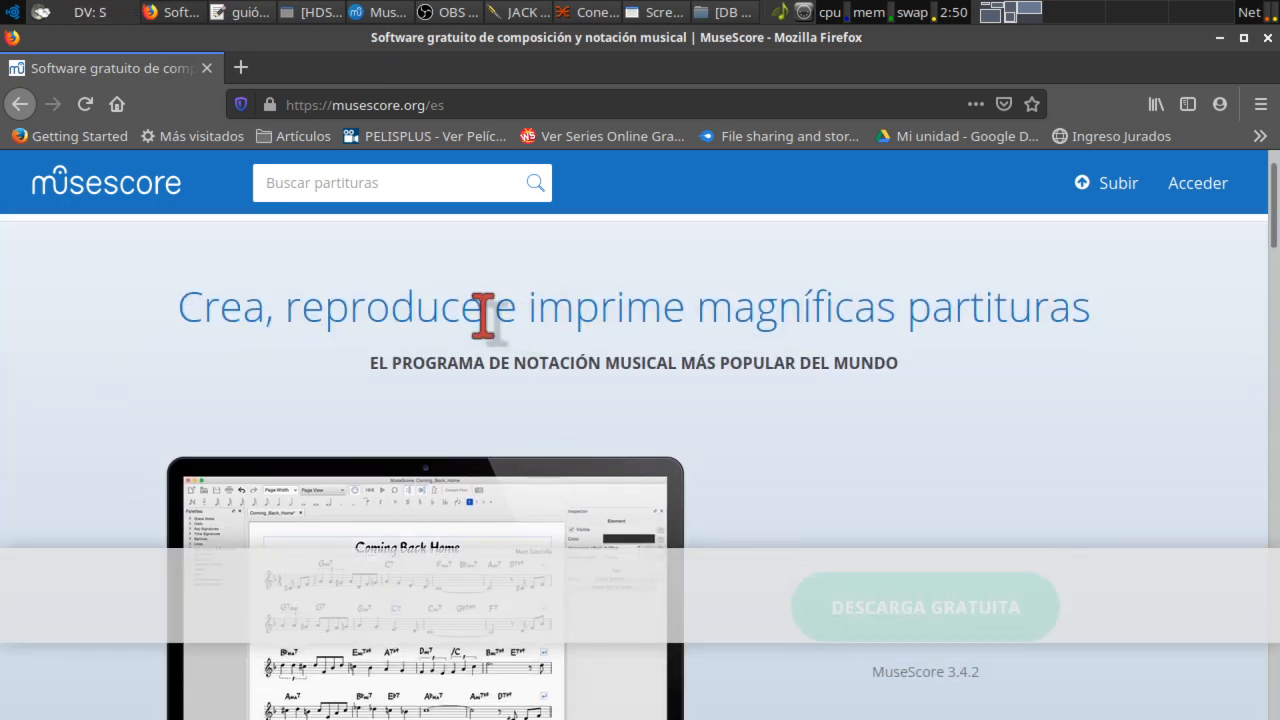
pyautogui.scroll(1, 481, 312)
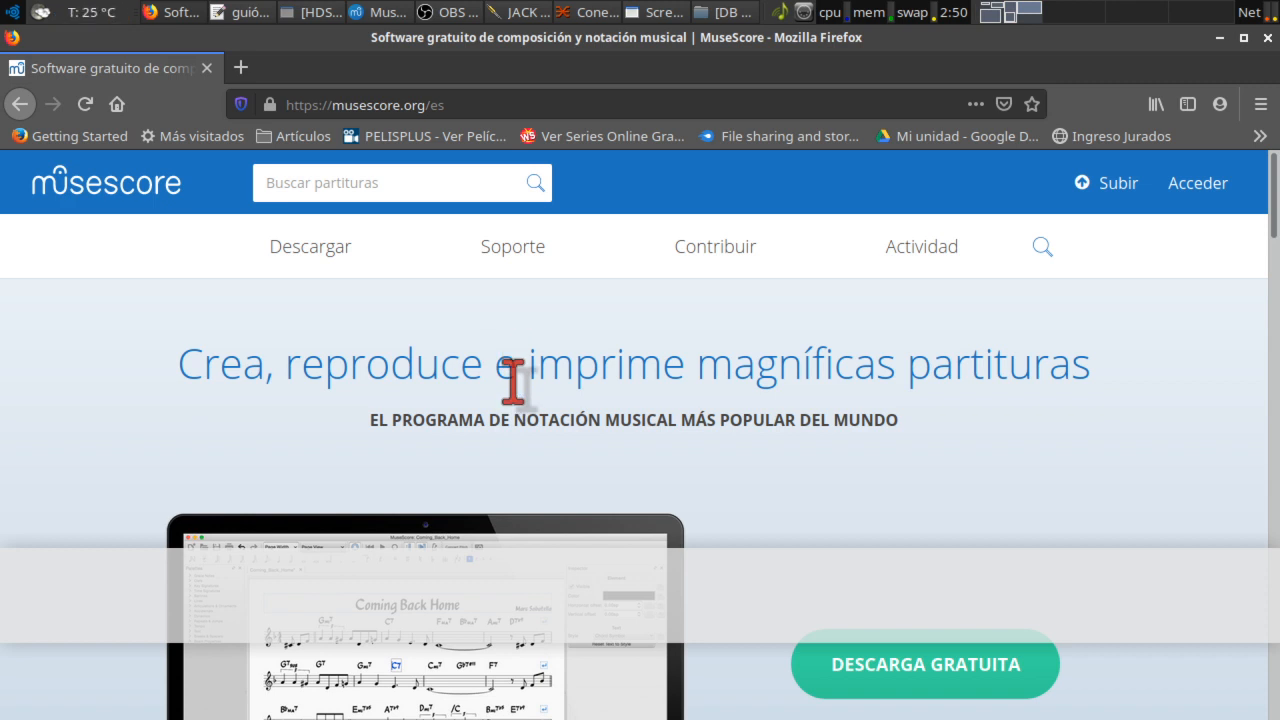
pyautogui.scroll(-1, 513, 378)
pyautogui.scroll(1, 513, 380)
# Step: Return to My_First_Score, start Archivo > Abrir..., and shift the Abrir partitura dialog to the left
pyautogui.click(388, 13)
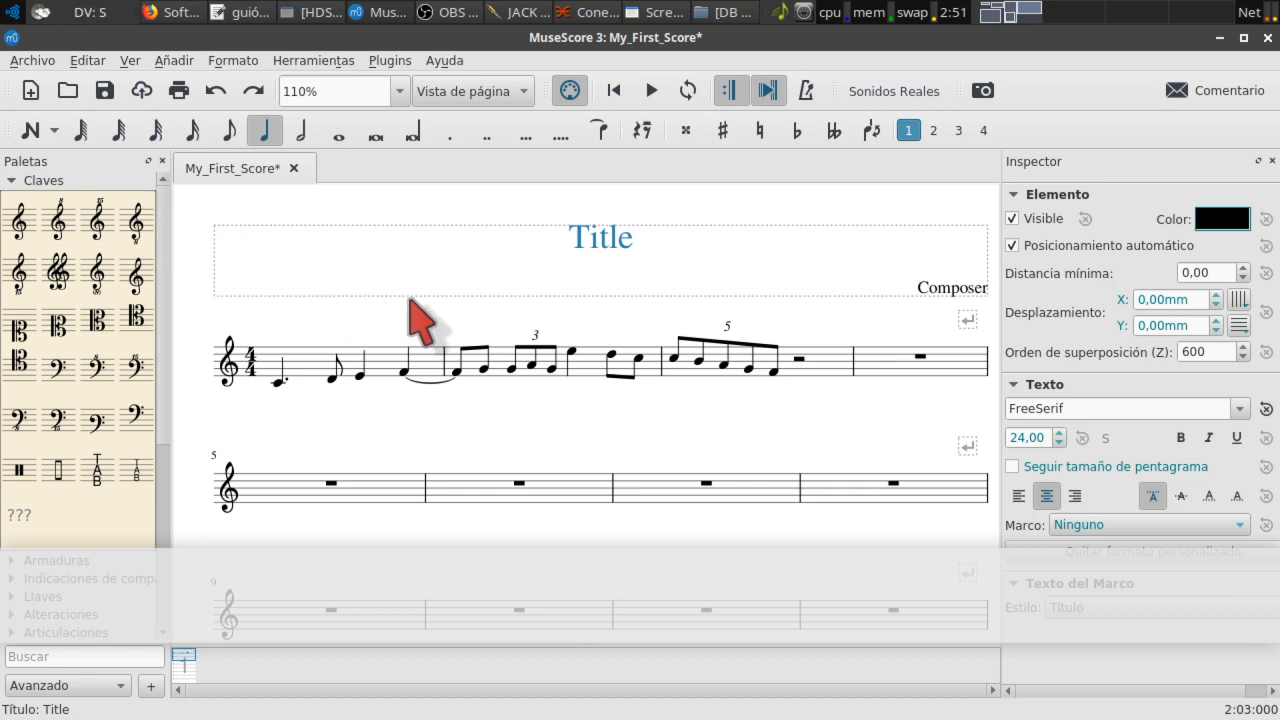
pyautogui.click(40, 60)
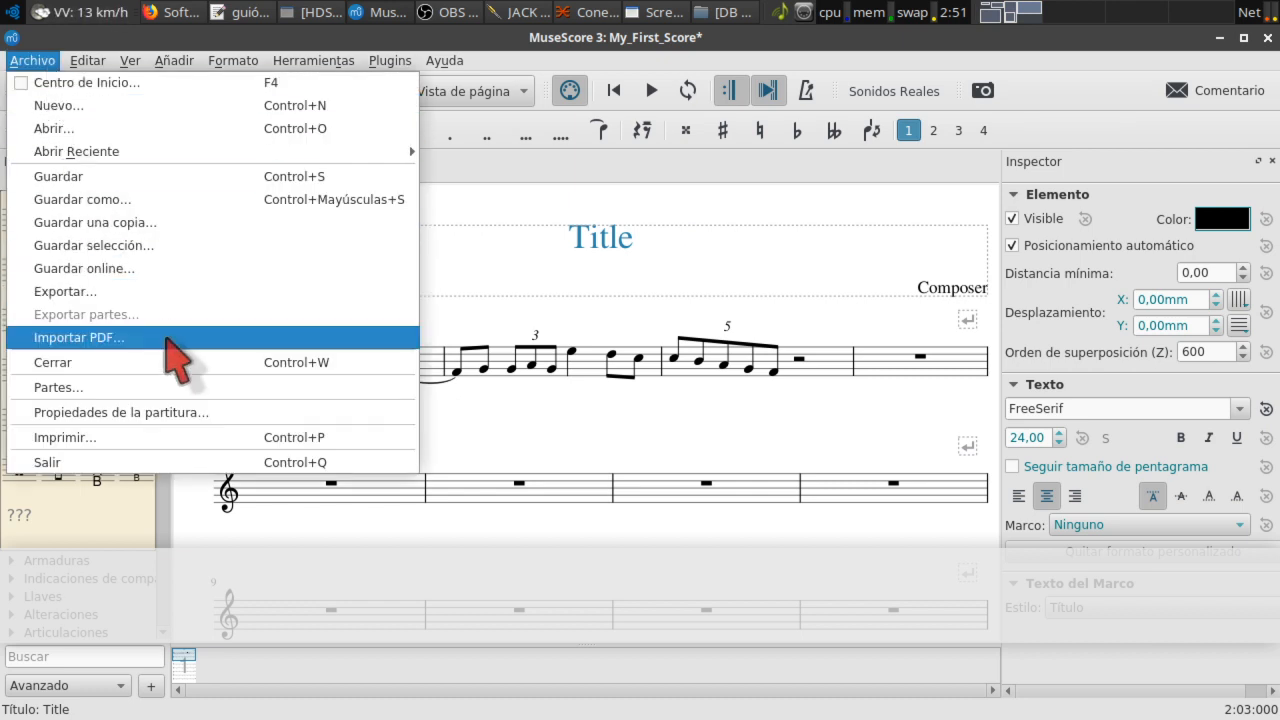
pyautogui.click(128, 131)
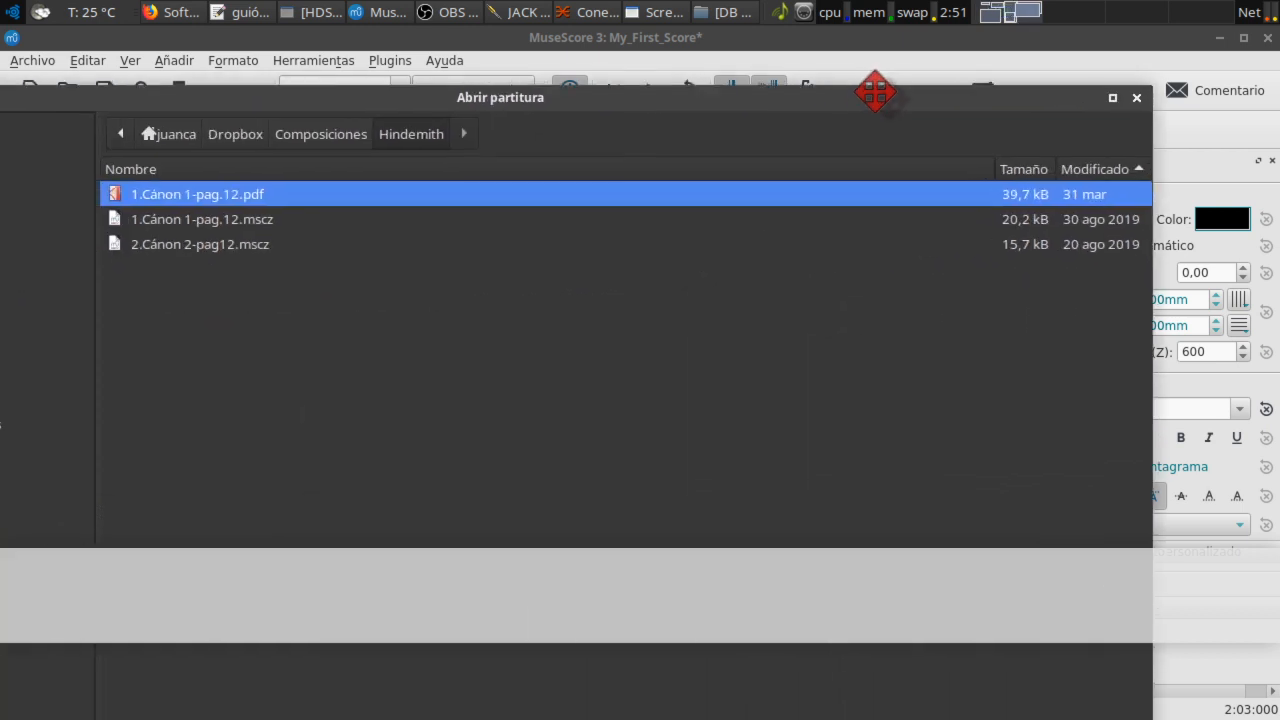
pyautogui.moveTo(871, 80); pyautogui.dragTo(0, 72)
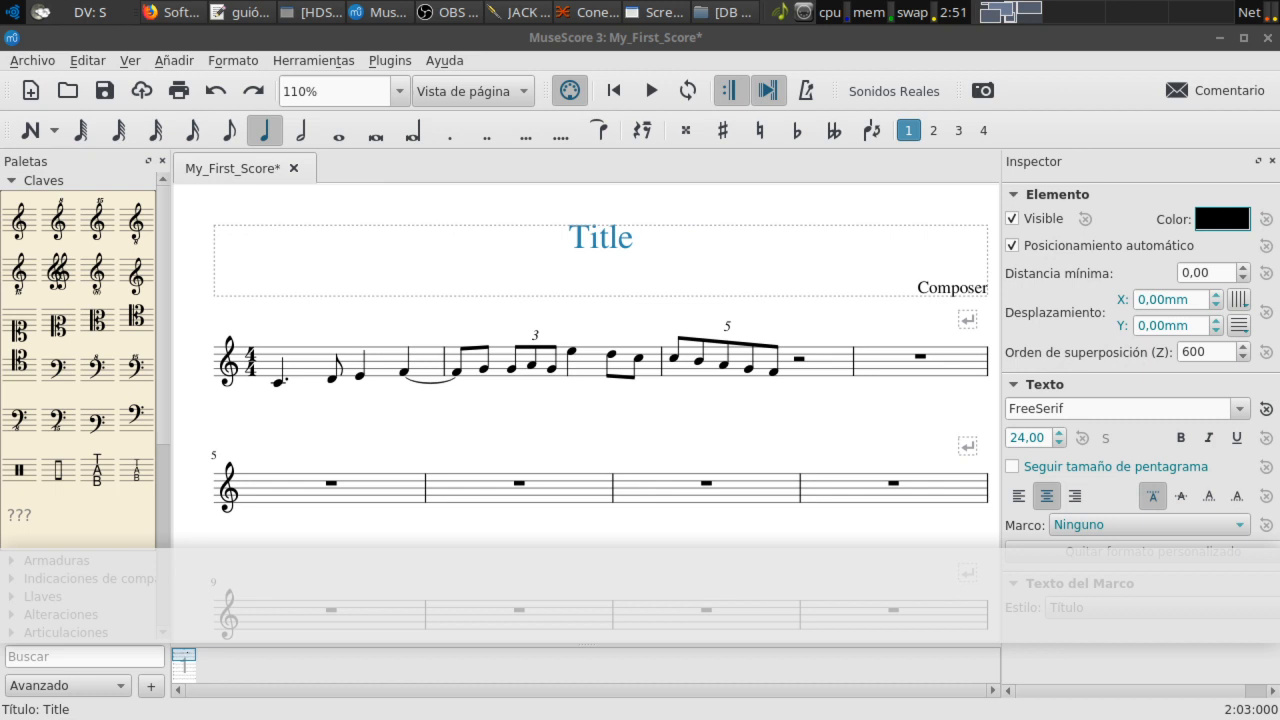